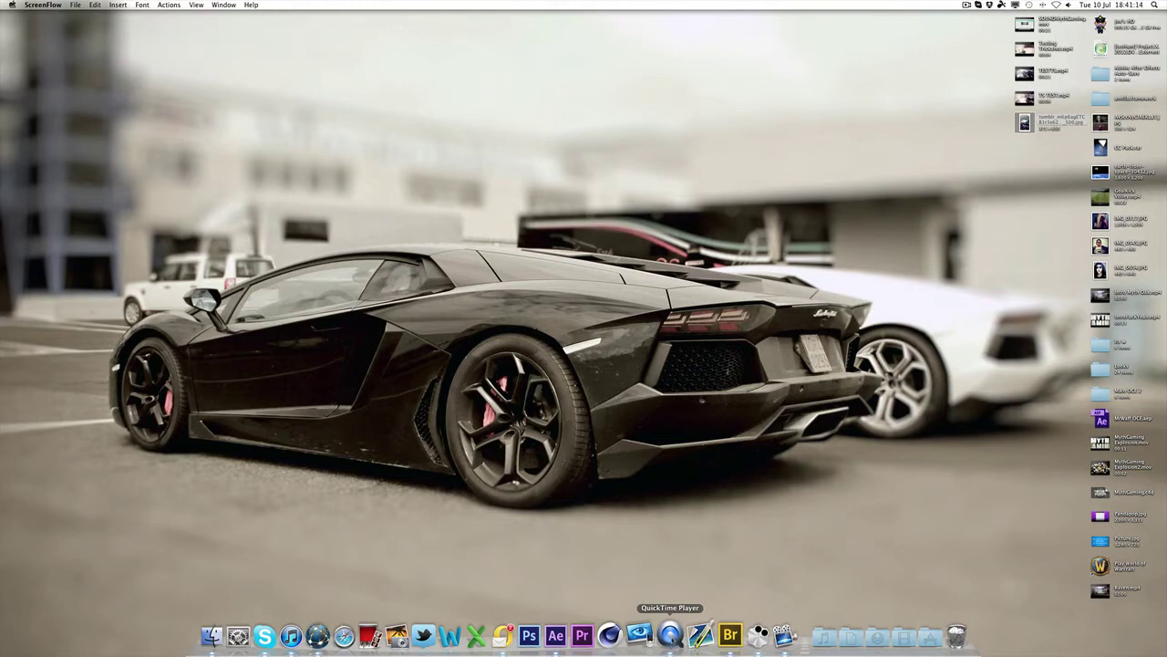
Play Scope HUD.mp4 in QuickTime Player and scrub back through it to examine the glowing ring around the scope.
click(670, 636)
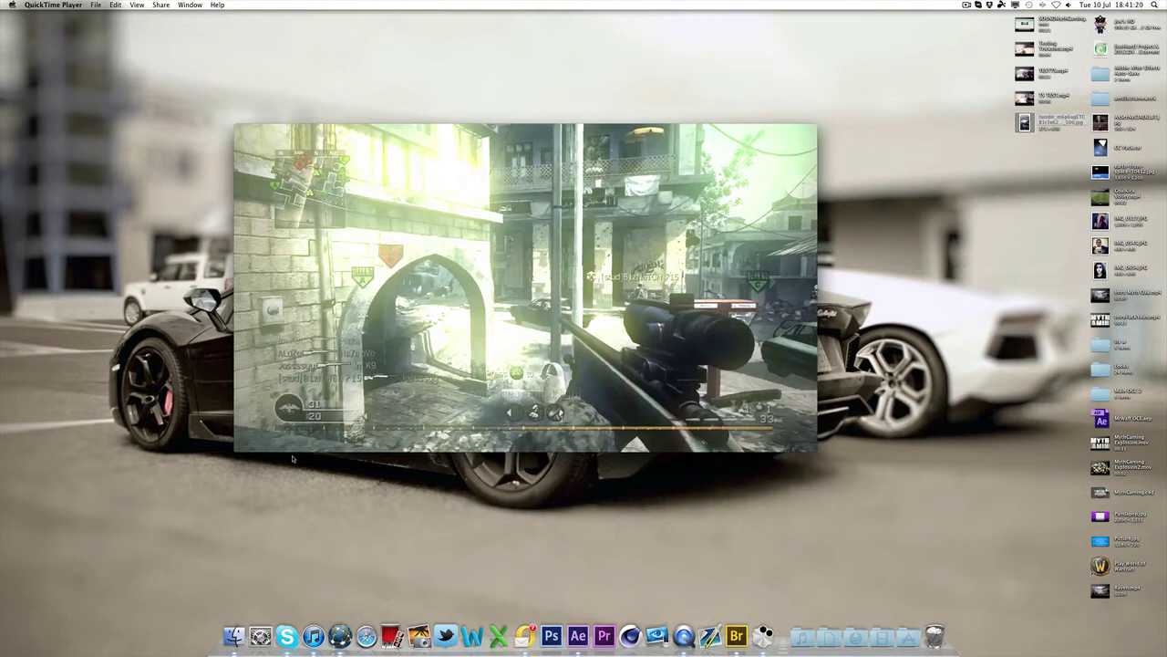
mouse_move(547, 373)
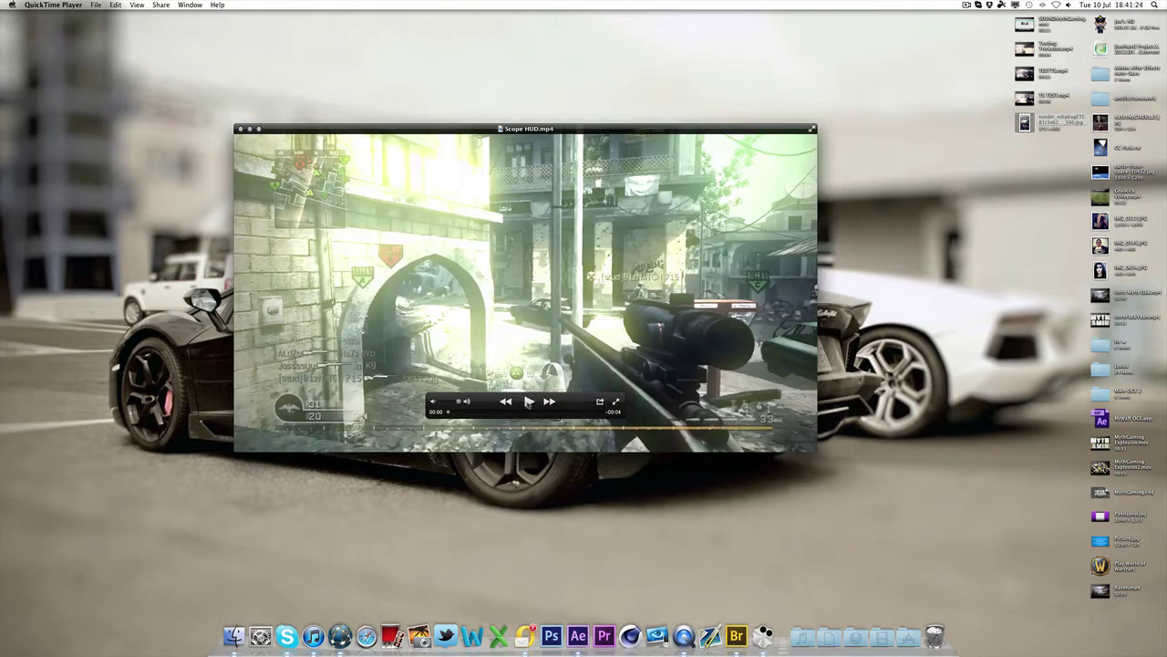
click(529, 403)
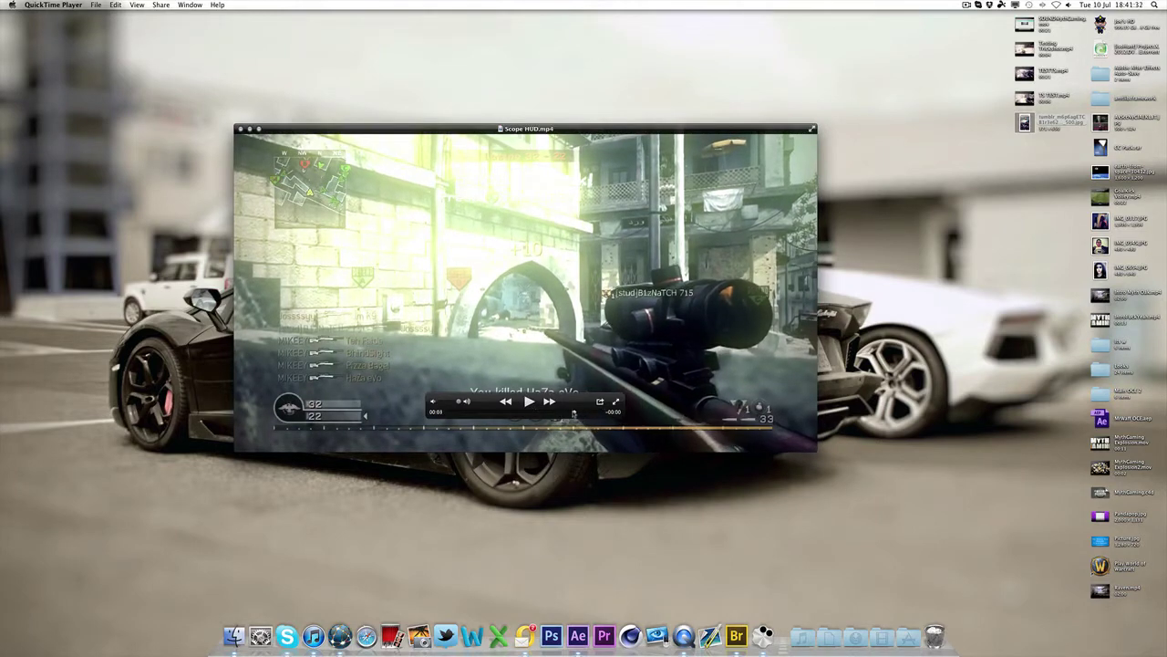
mouse_move(538, 412)
mouse_down()
mouse_move(506, 414)
mouse_move(548, 412)
mouse_move(481, 415)
mouse_move(537, 414)
mouse_up()
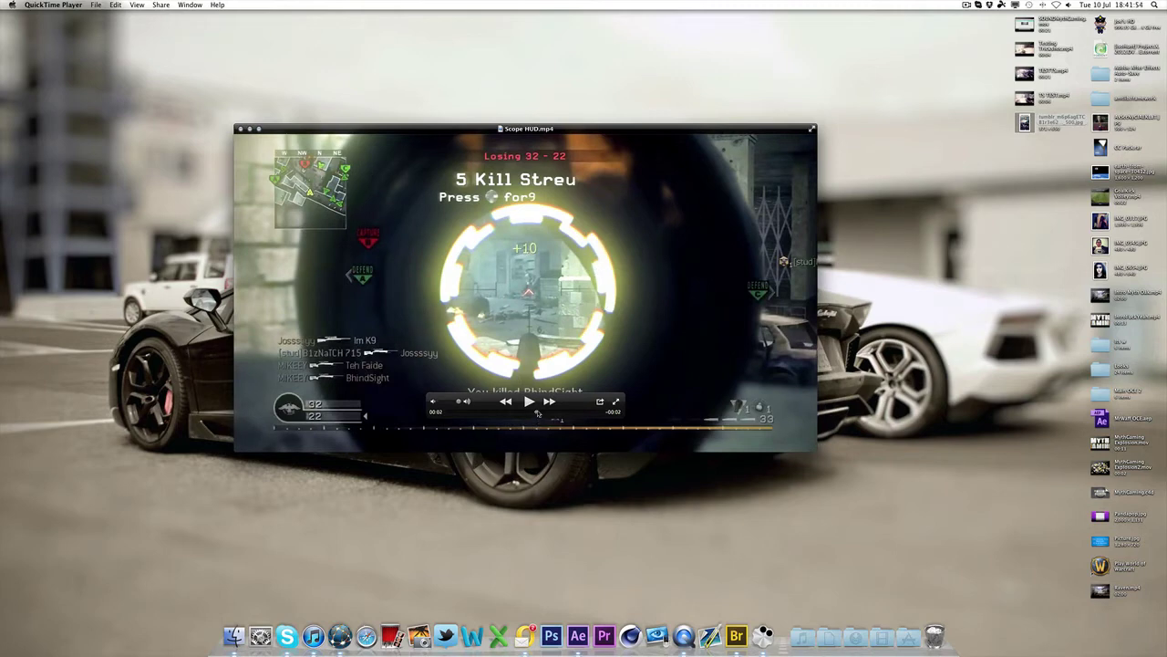
mouse_move(538, 413)
mouse_down()
mouse_move(549, 414)
mouse_move(521, 413)
mouse_move(551, 416)
mouse_up()
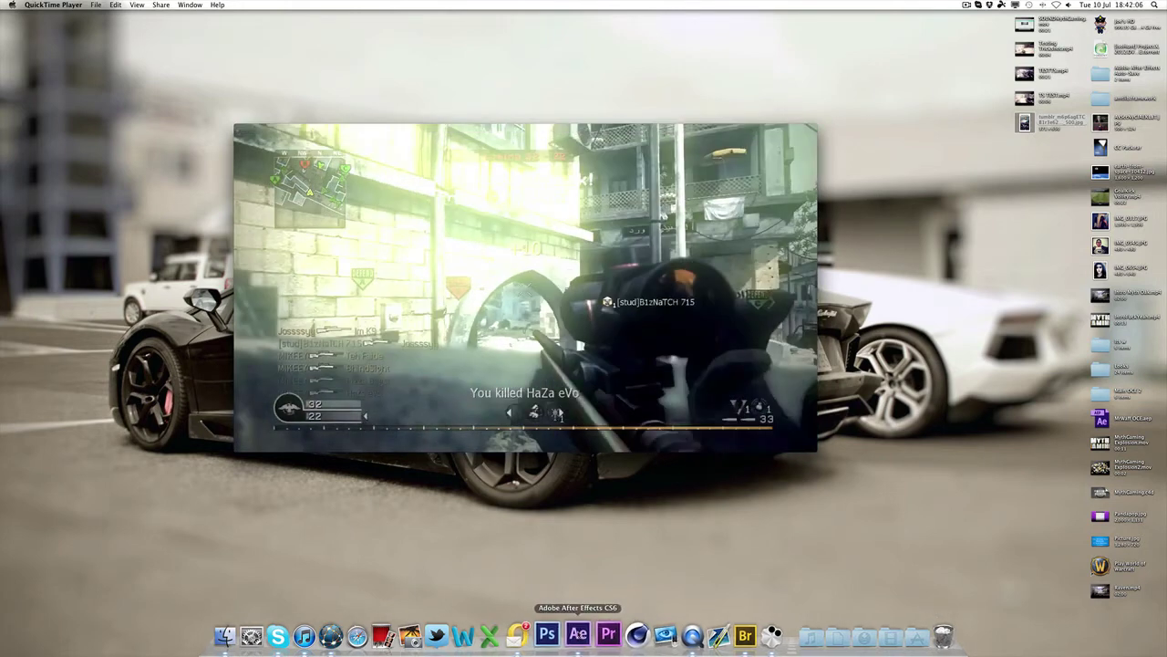
Switch to After Effects and create a composition named Main with a duration of 10 seconds.
click(577, 634)
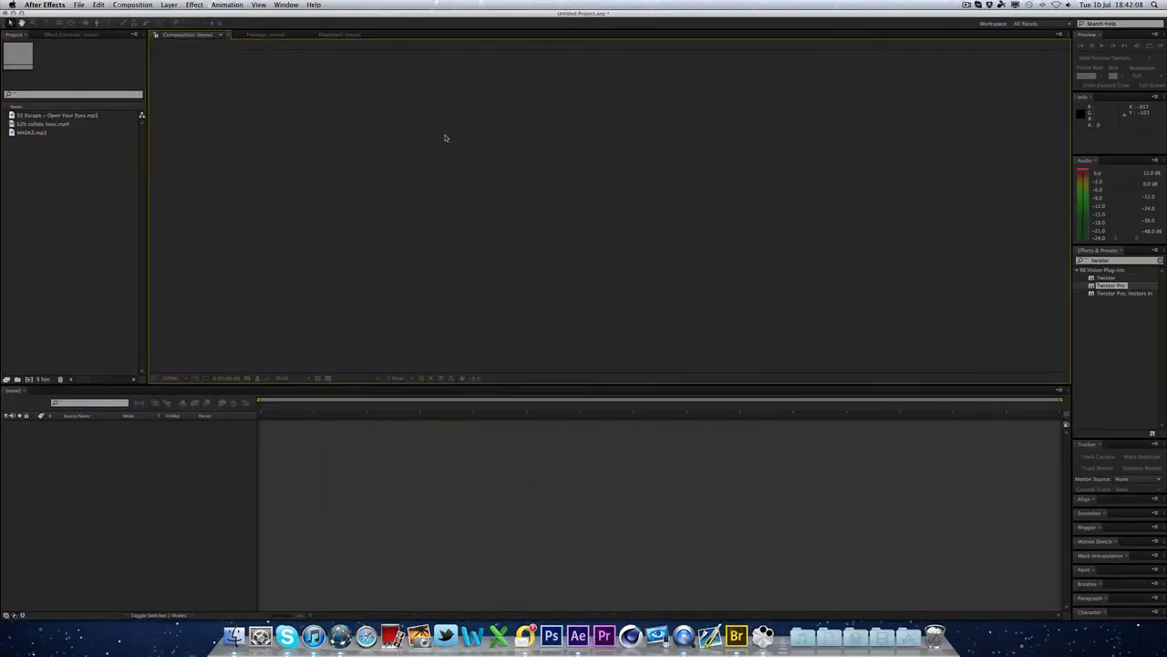
click(27, 125)
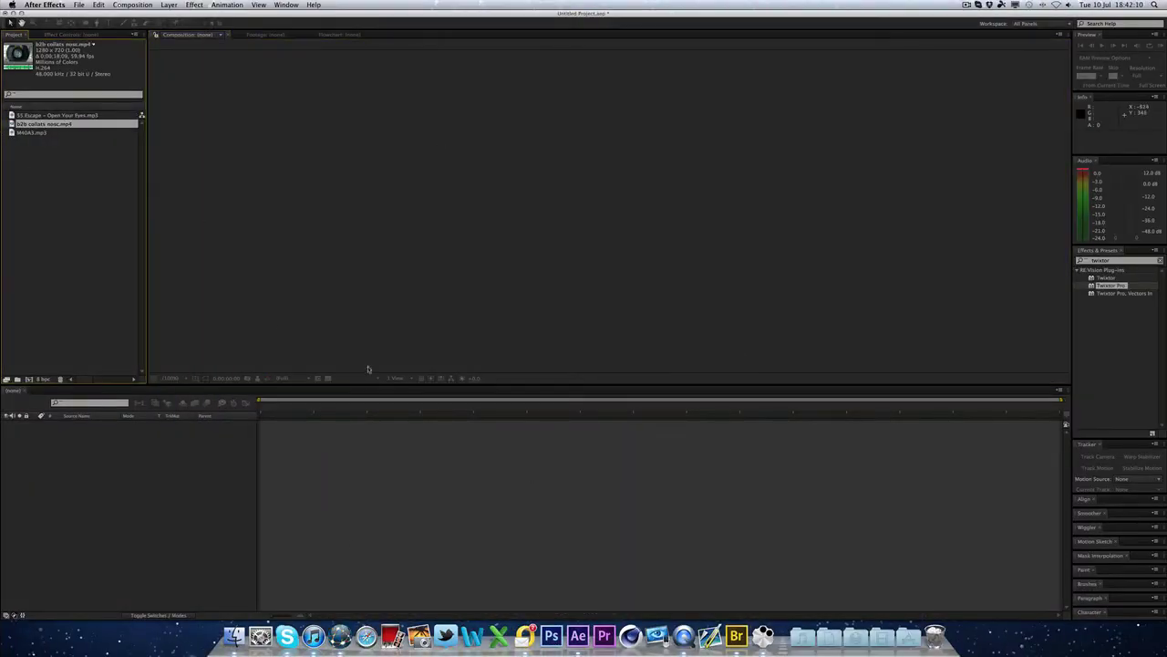
click(29, 378)
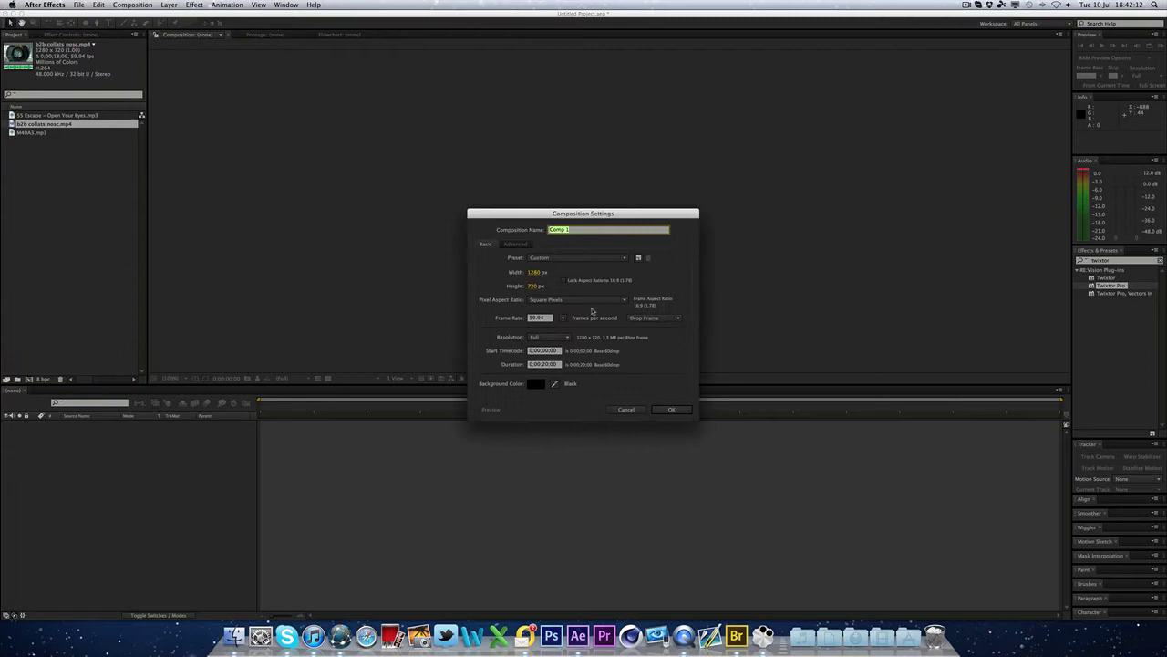
text(Main)
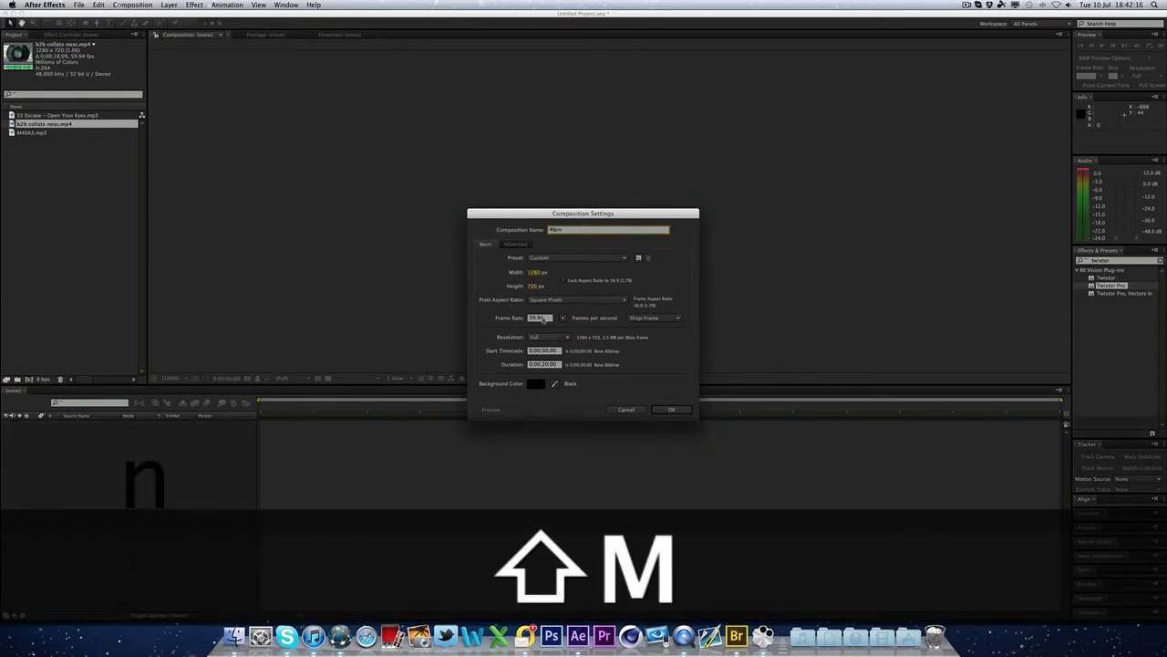
click(545, 362)
key(BackSpace)
text(3)
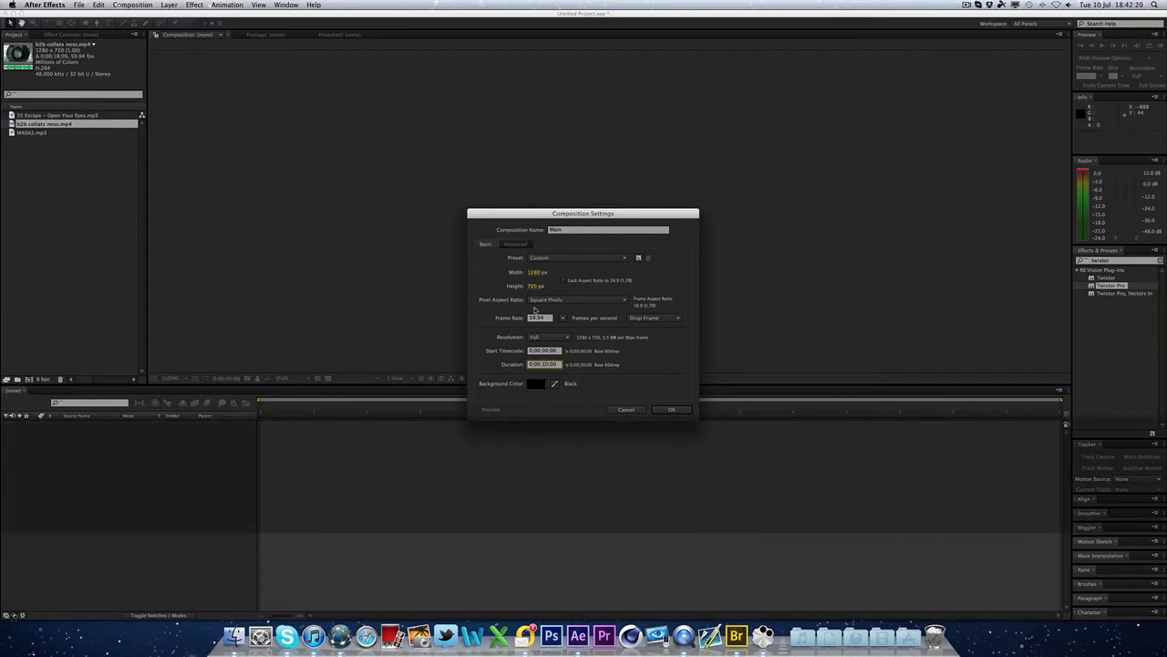
click(684, 410)
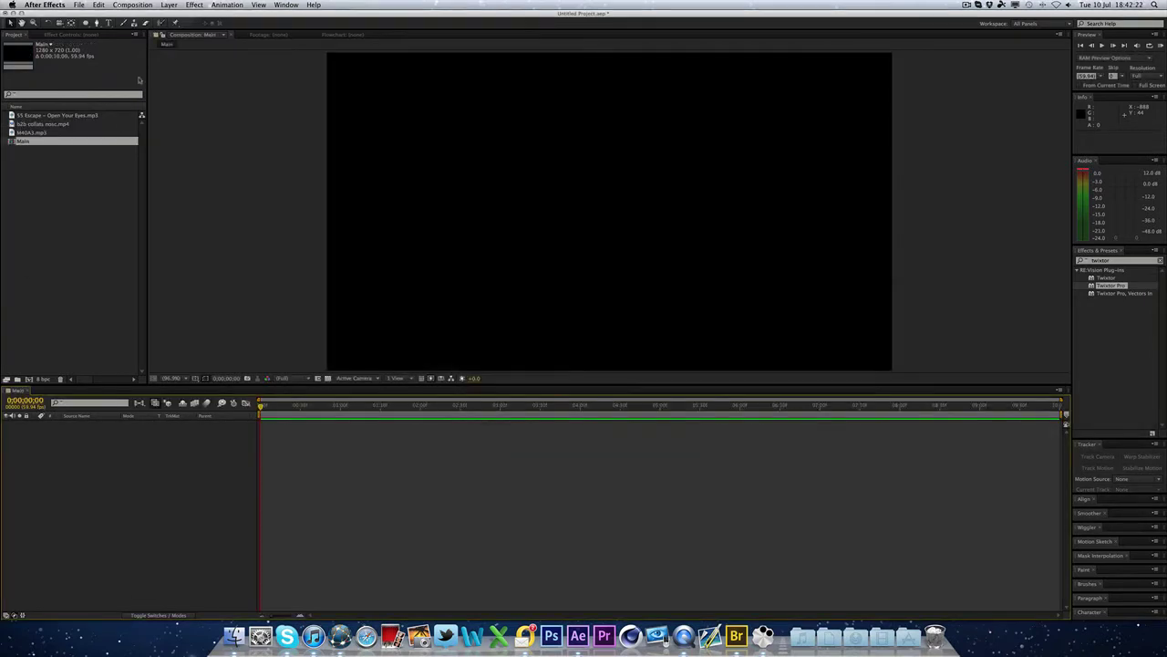
Add b2b collats nosc.mp4 to the Main composition and slide the layer earlier so that it ends at about 0;00;09;41.
drag(73, 125, 142, 516)
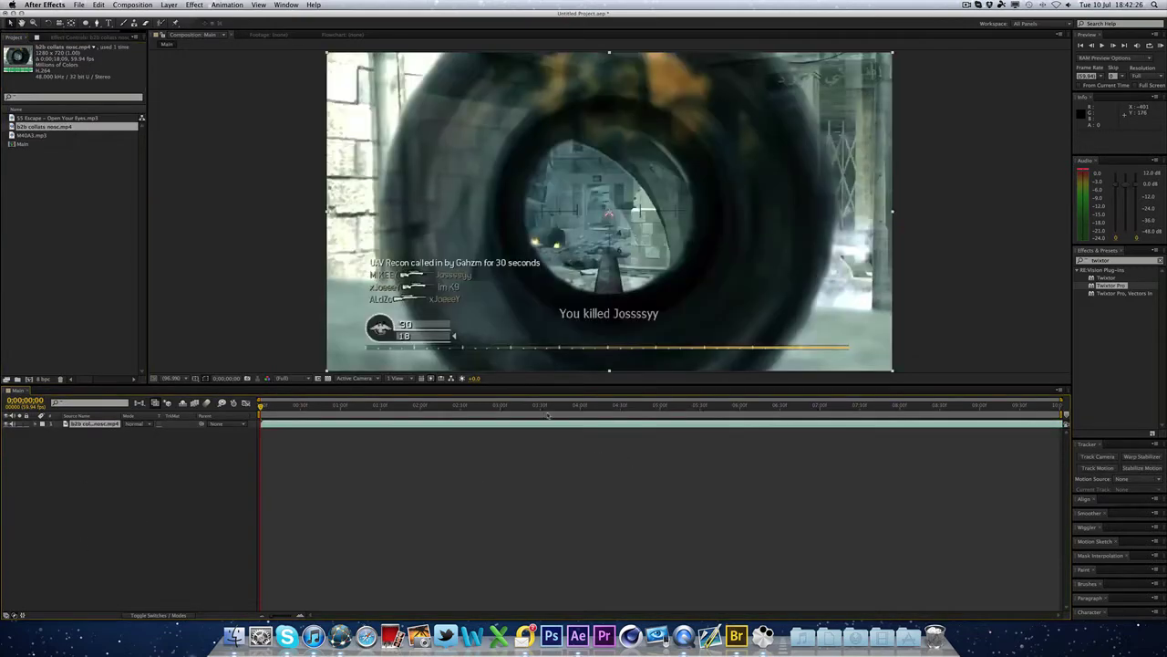
drag(446, 408, 984, 414)
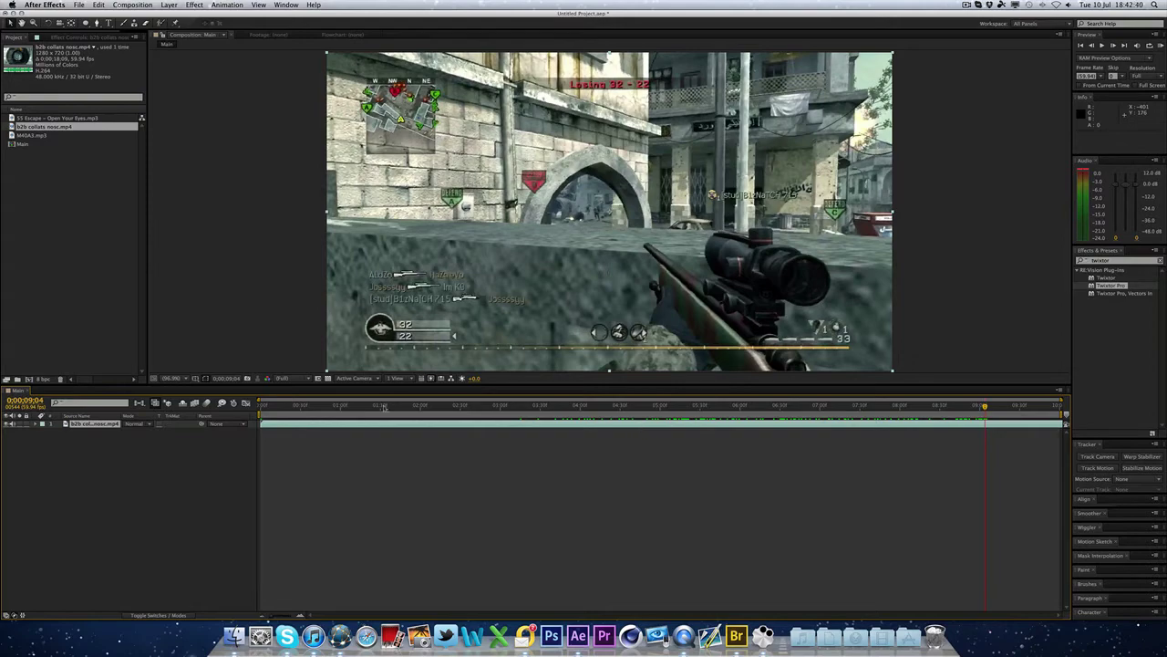
key(Home)
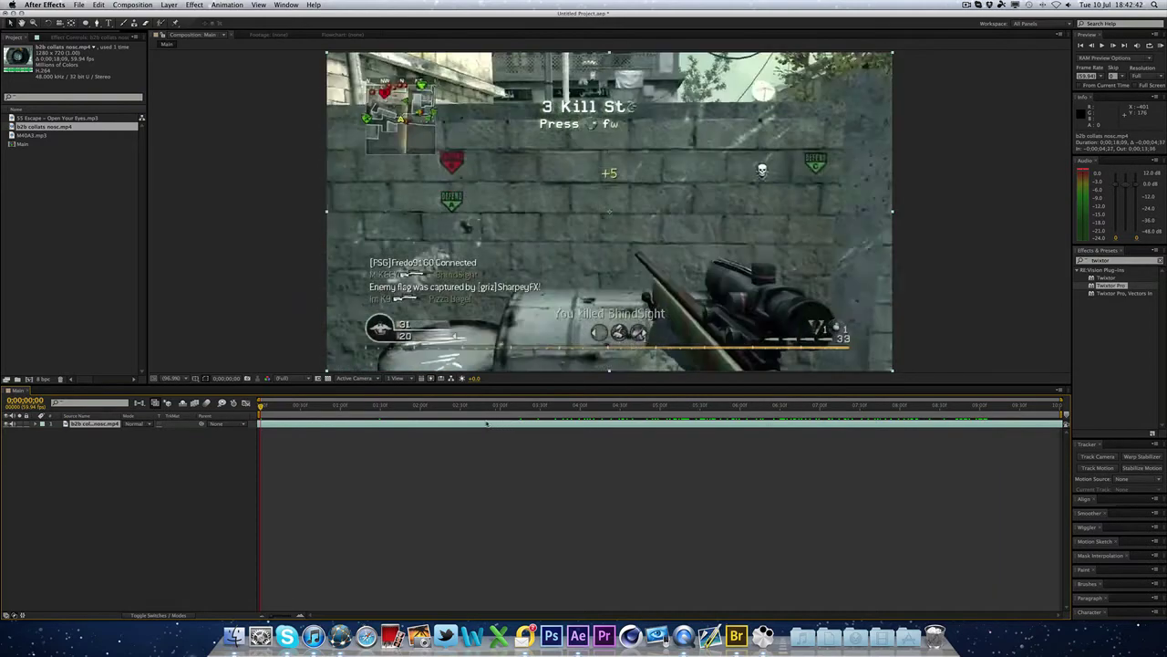
drag(486, 423, 357, 423)
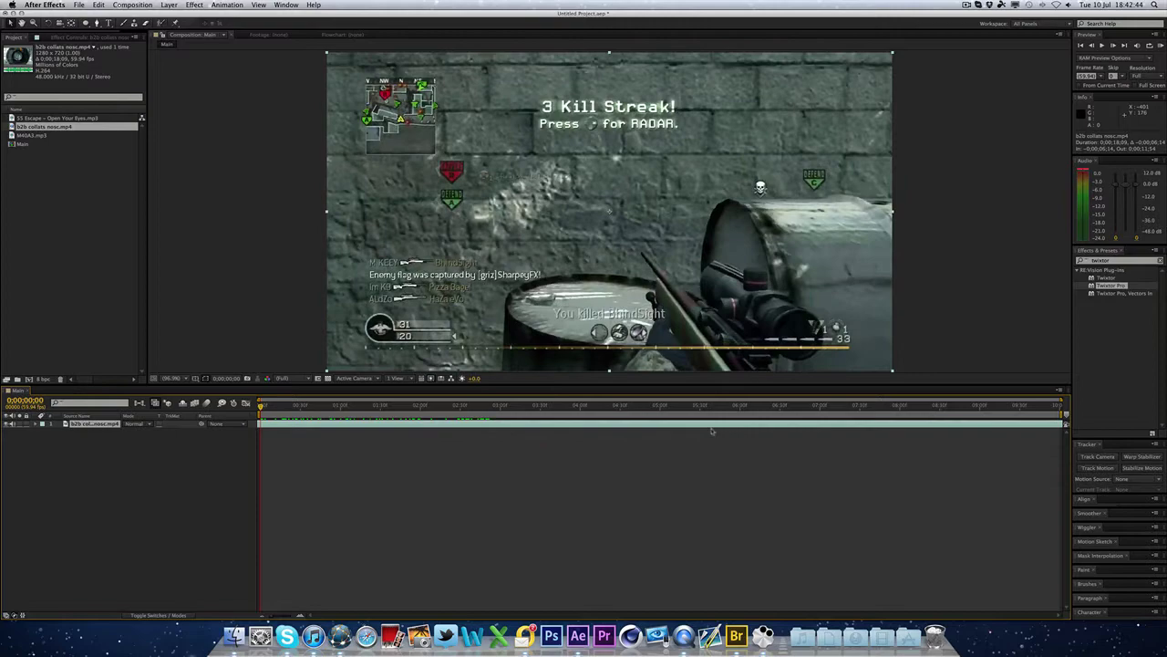
drag(712, 430, 467, 427)
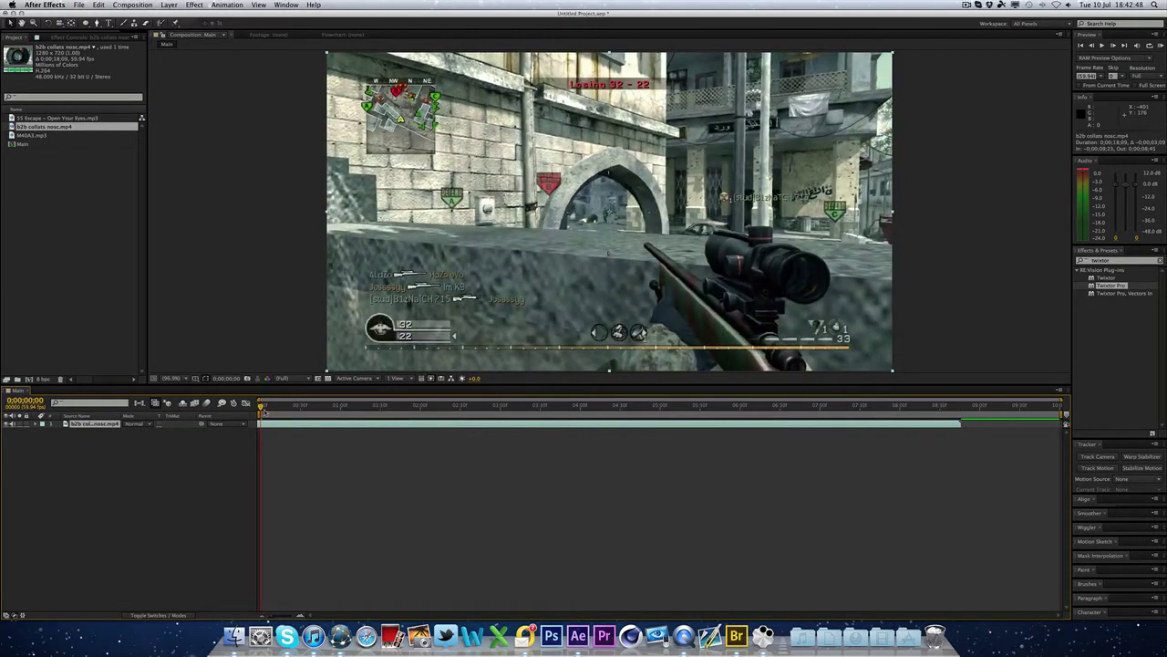
drag(264, 411, 349, 425)
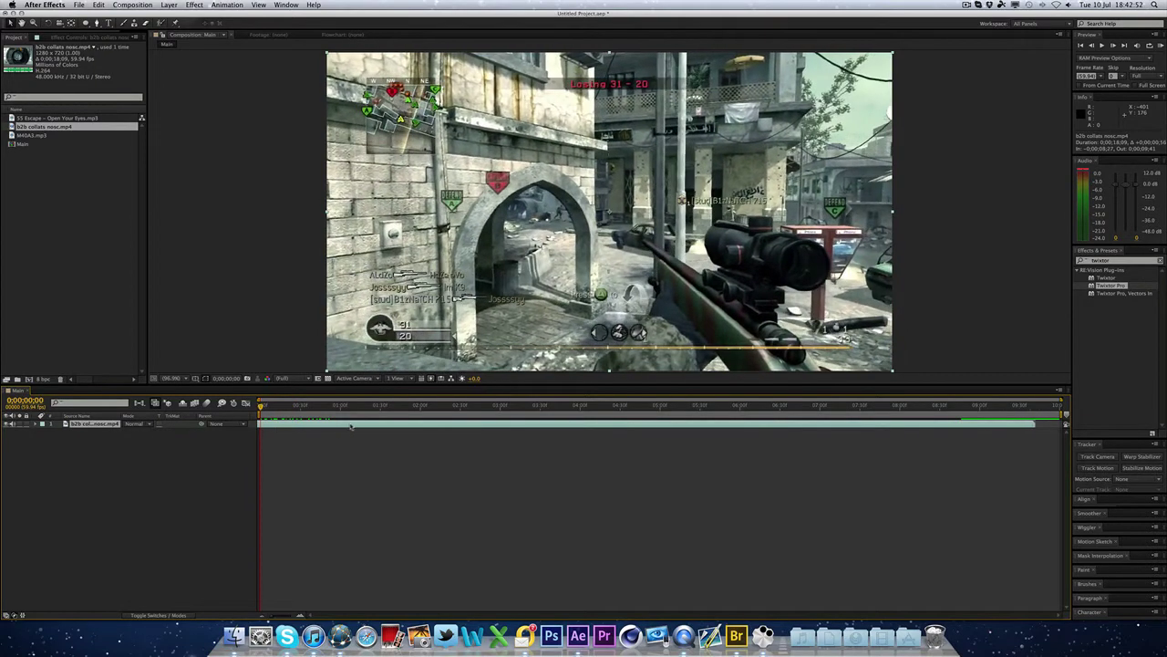
Find the frame where the player scopes in and set composition marker 1 there, at 0;00;02;04.
key(space)
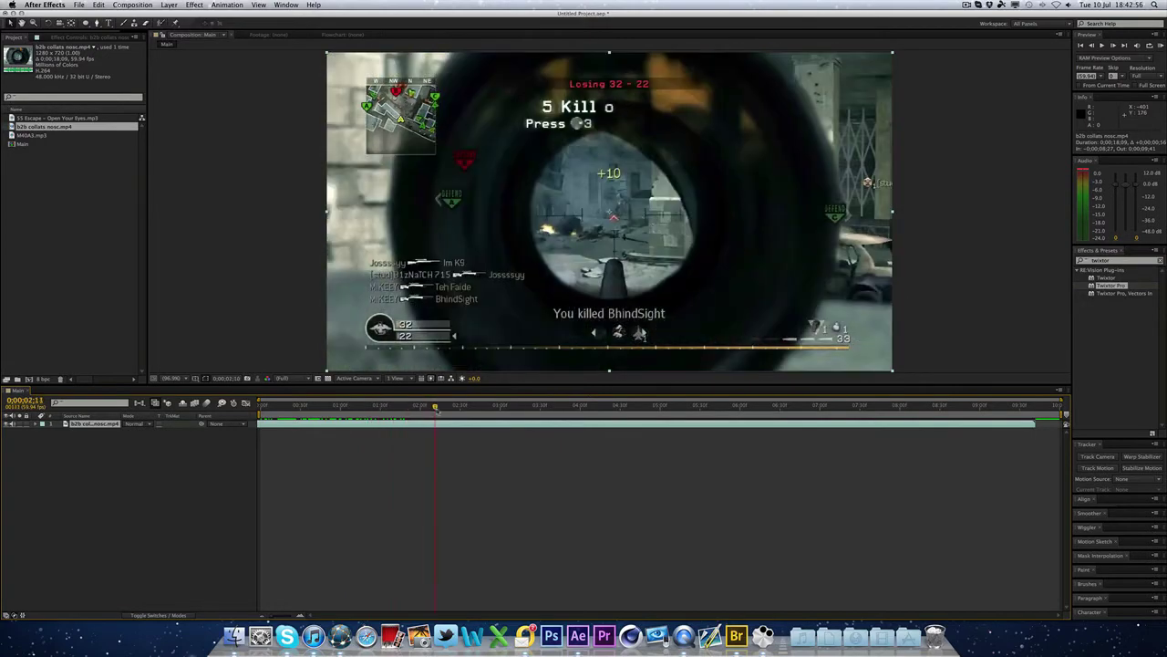
click(424, 409)
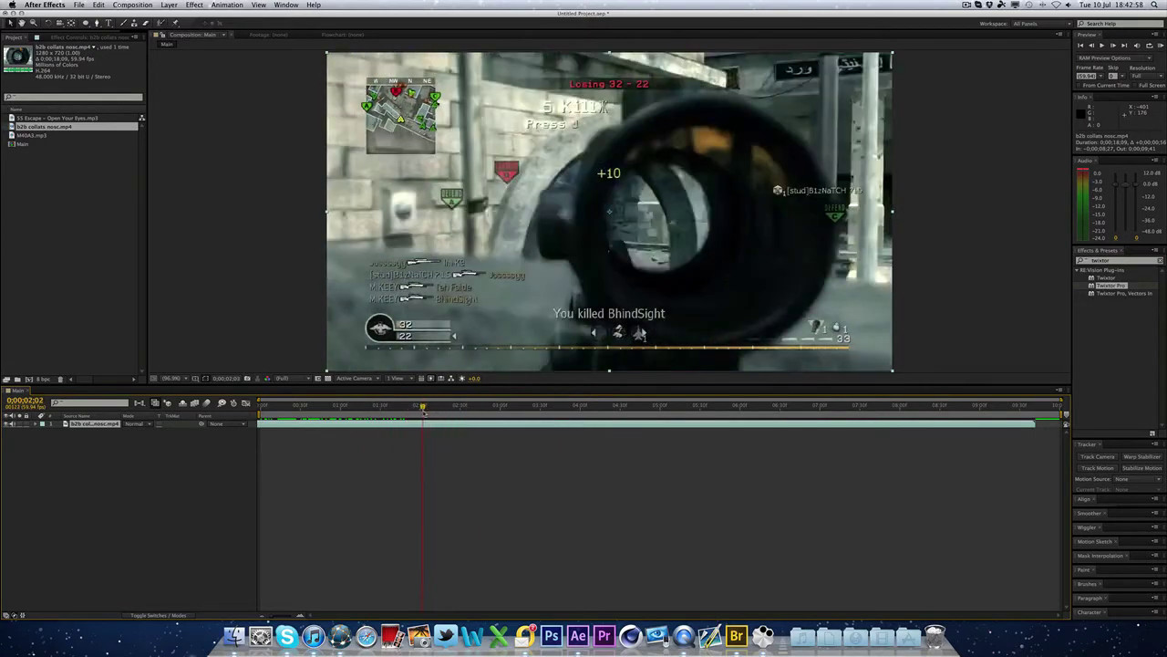
drag(424, 413, 426, 415)
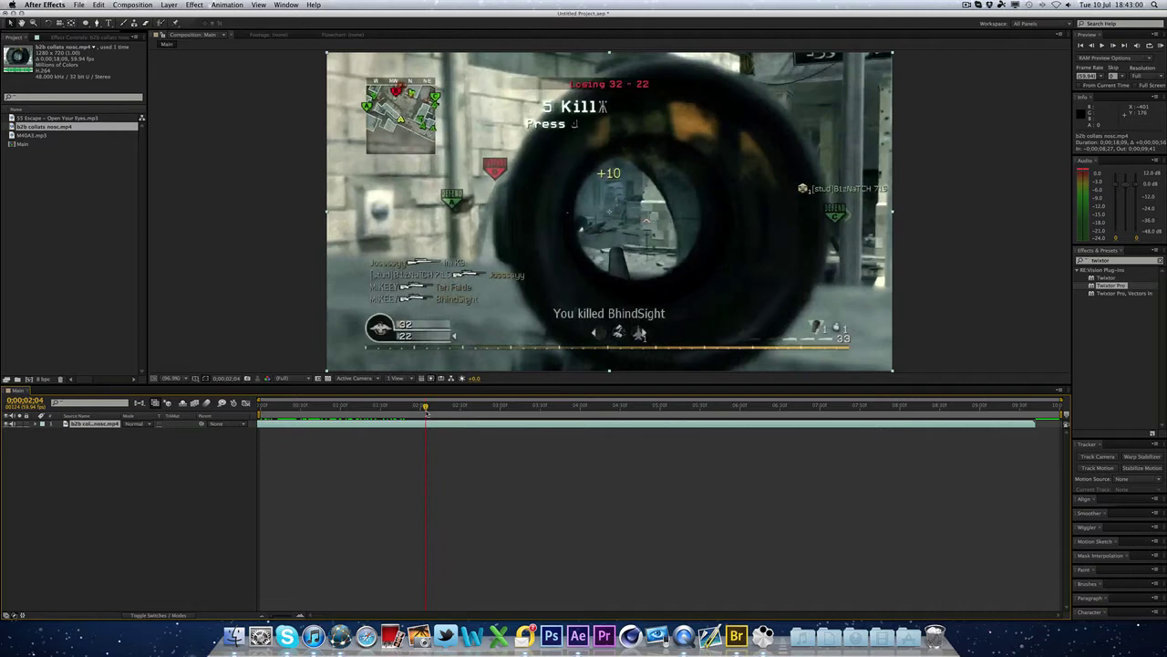
key(shift)
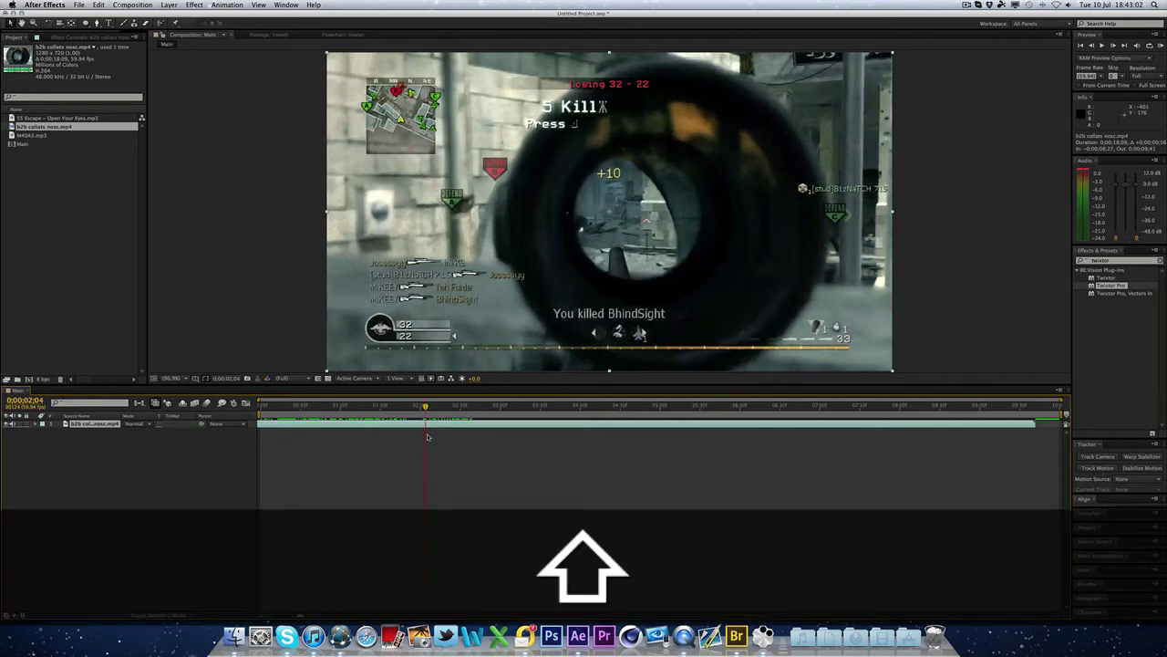
key(shift+1)
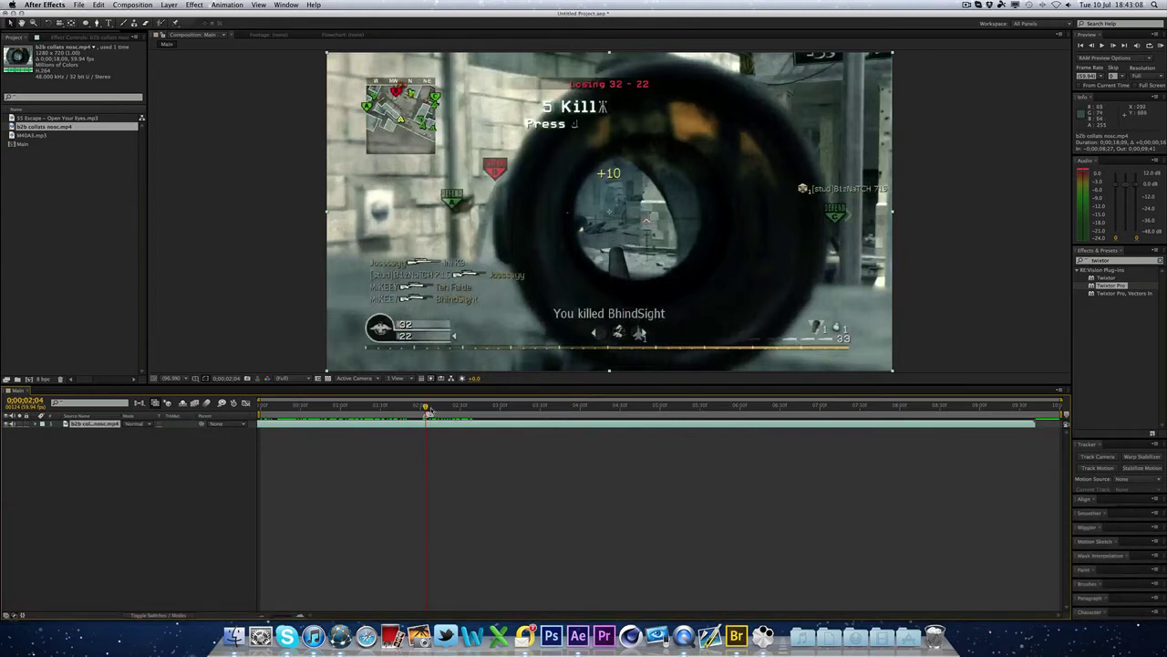
Set composition marker 2 where the player scopes out, at 0;00;02;44, and return the playhead to marker 1.
drag(427, 411, 423, 410)
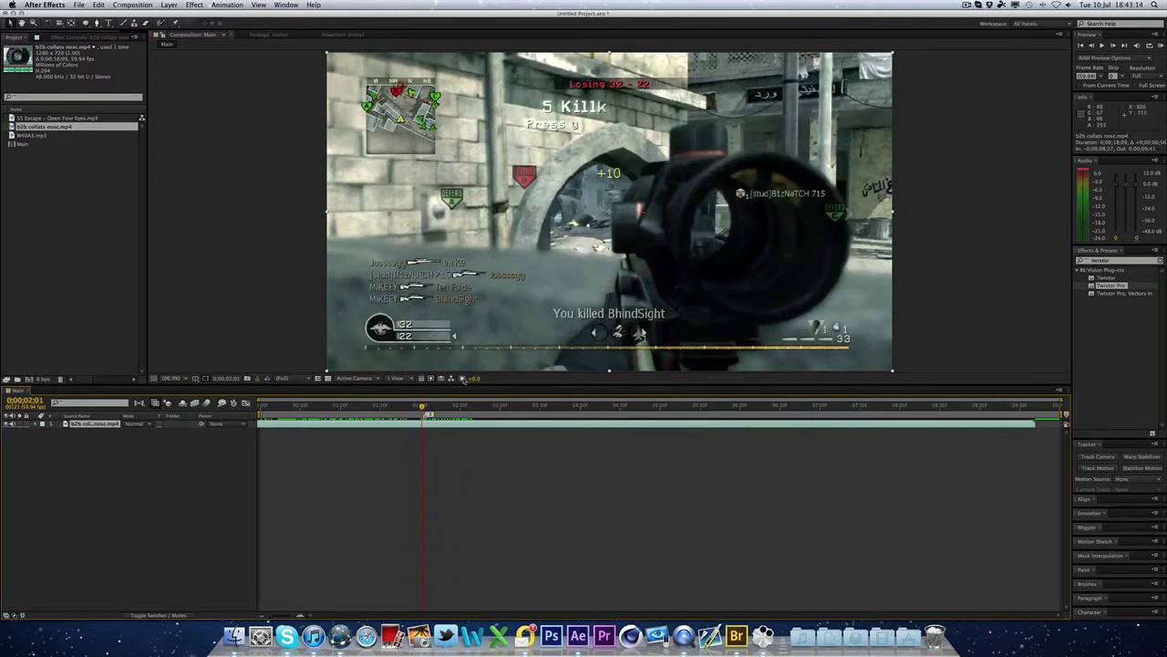
drag(428, 411, 433, 413)
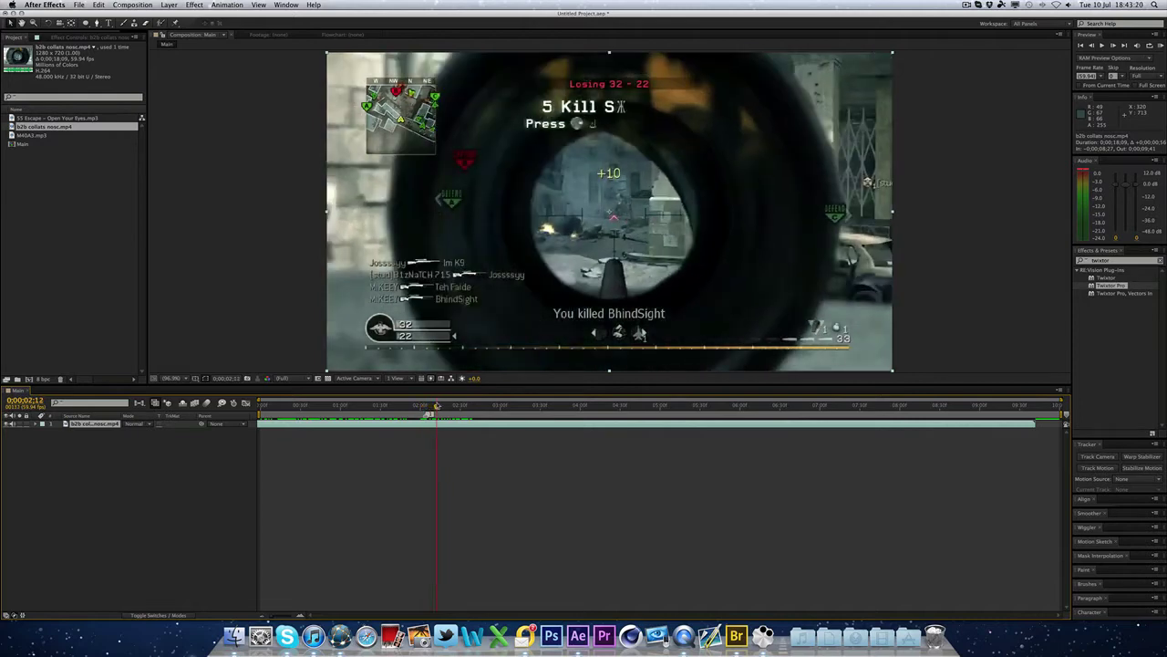
drag(454, 406, 479, 411)
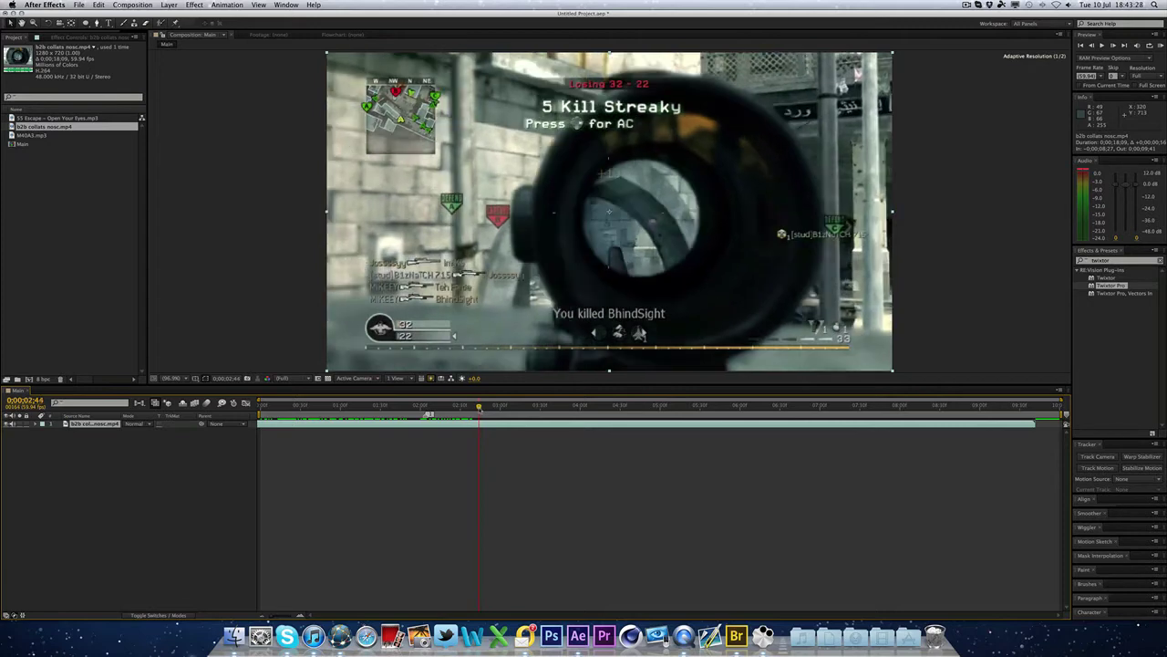
key(shift)
key(shift+2)
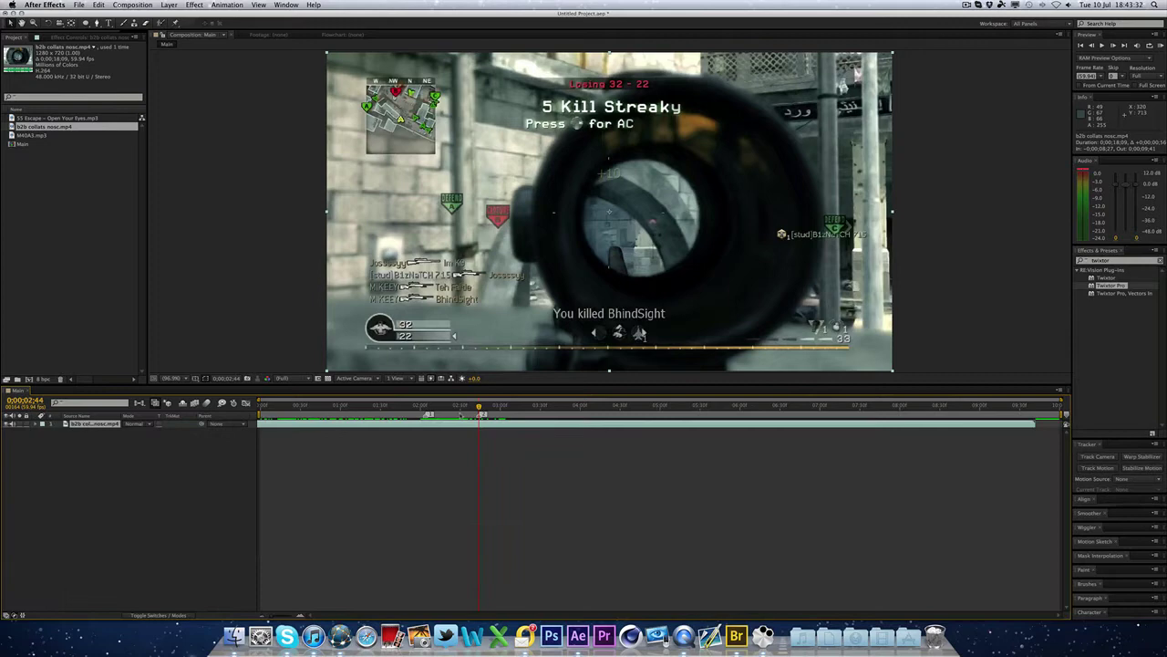
mouse_move(479, 407)
mouse_down()
mouse_move(441, 406)
mouse_move(471, 409)
mouse_up()
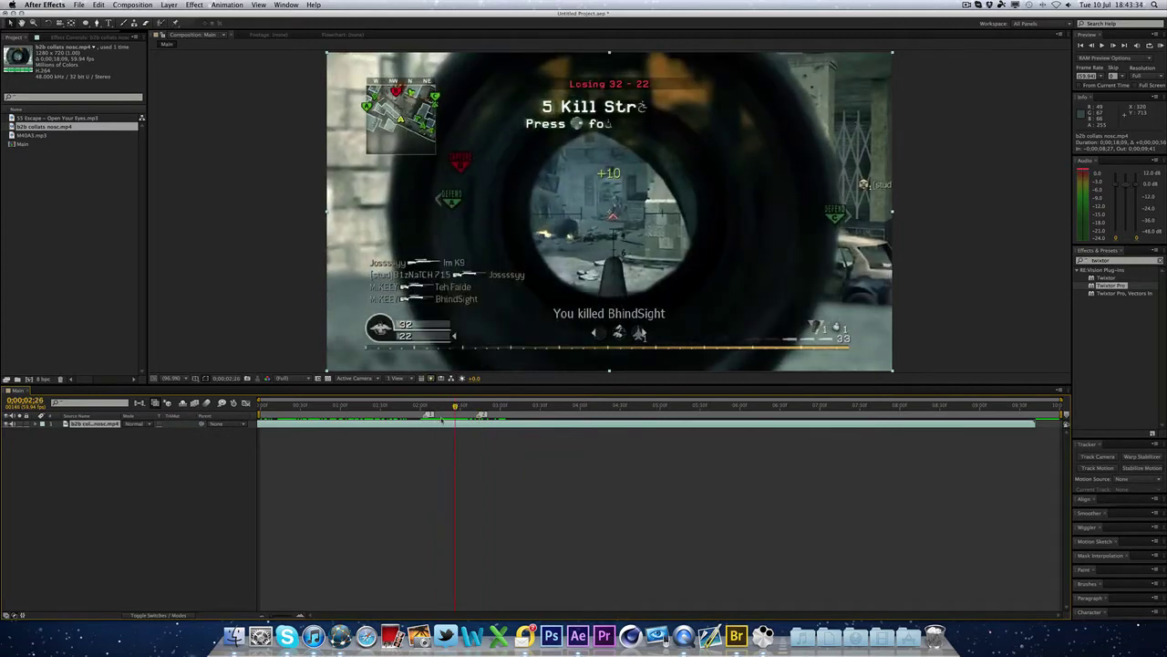
key(1)
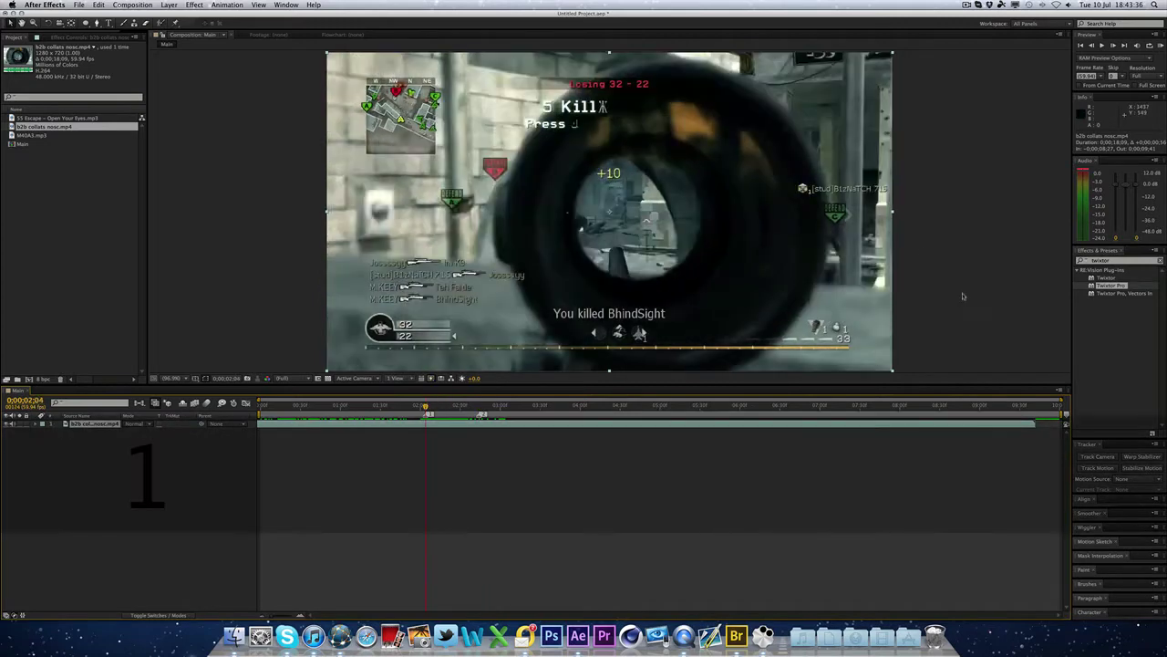
Start a new composition and set its size to 500 × 500 px with the aspect ratio locked.
click(205, 298)
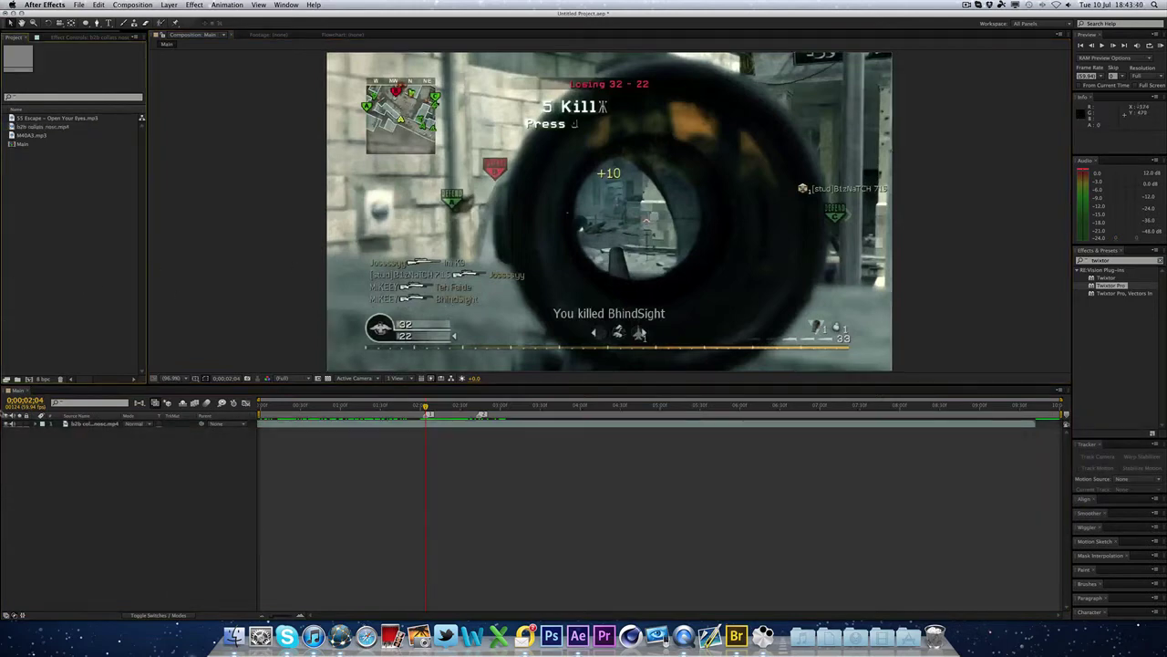
click(29, 378)
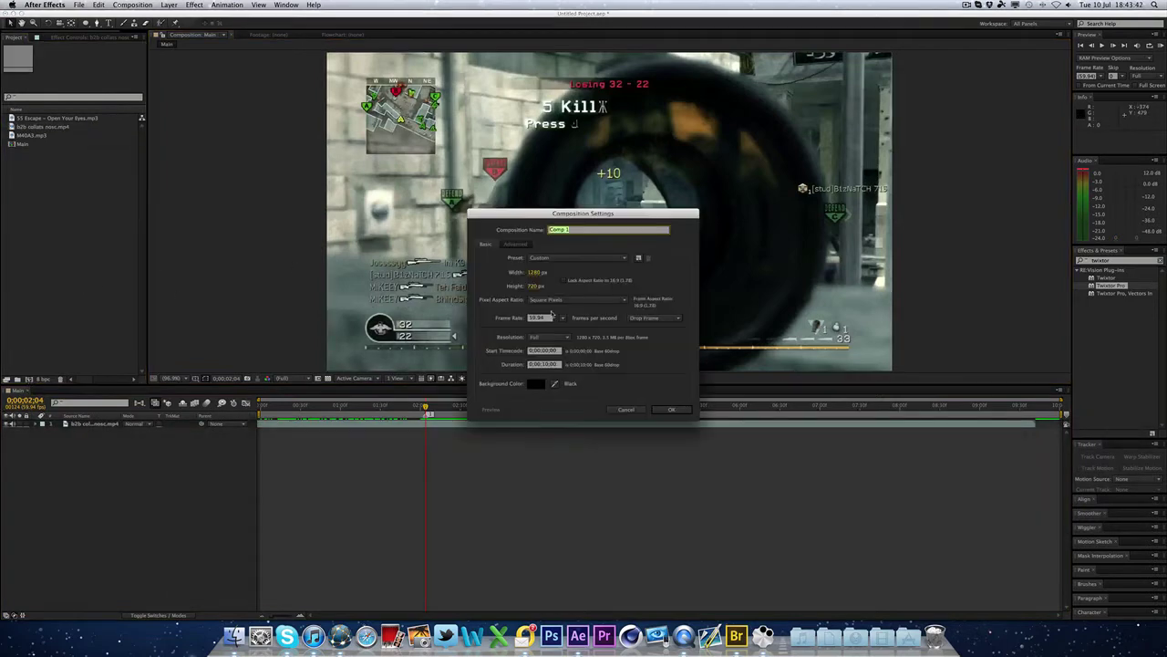
click(538, 273)
text(500)
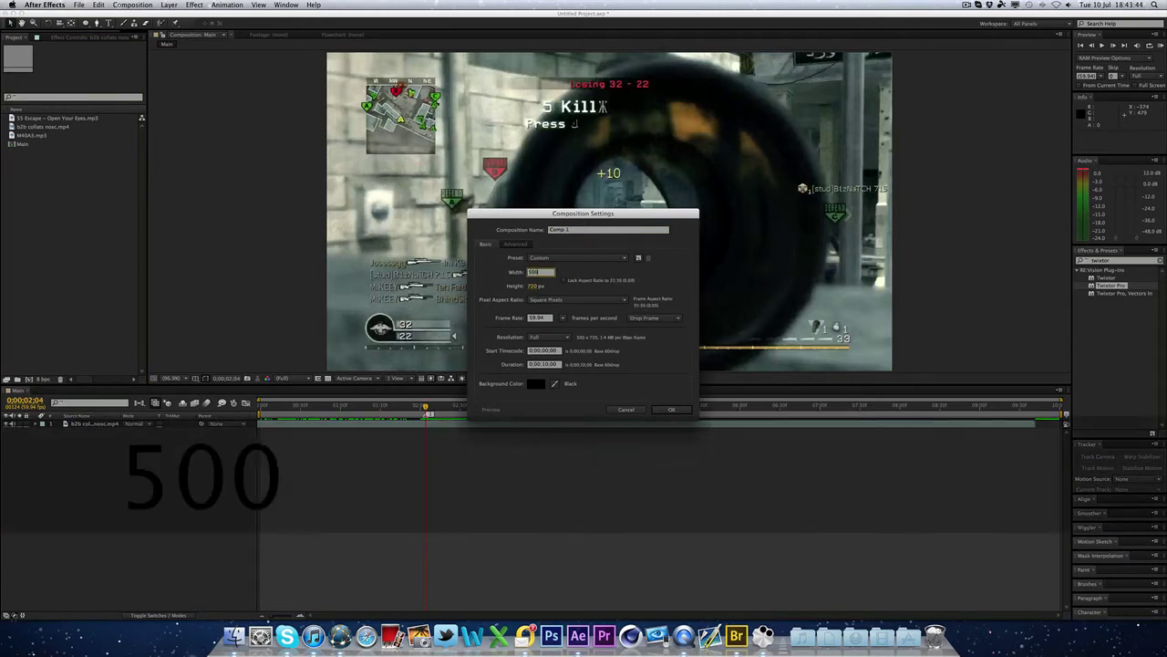
click(534, 287)
text(500)
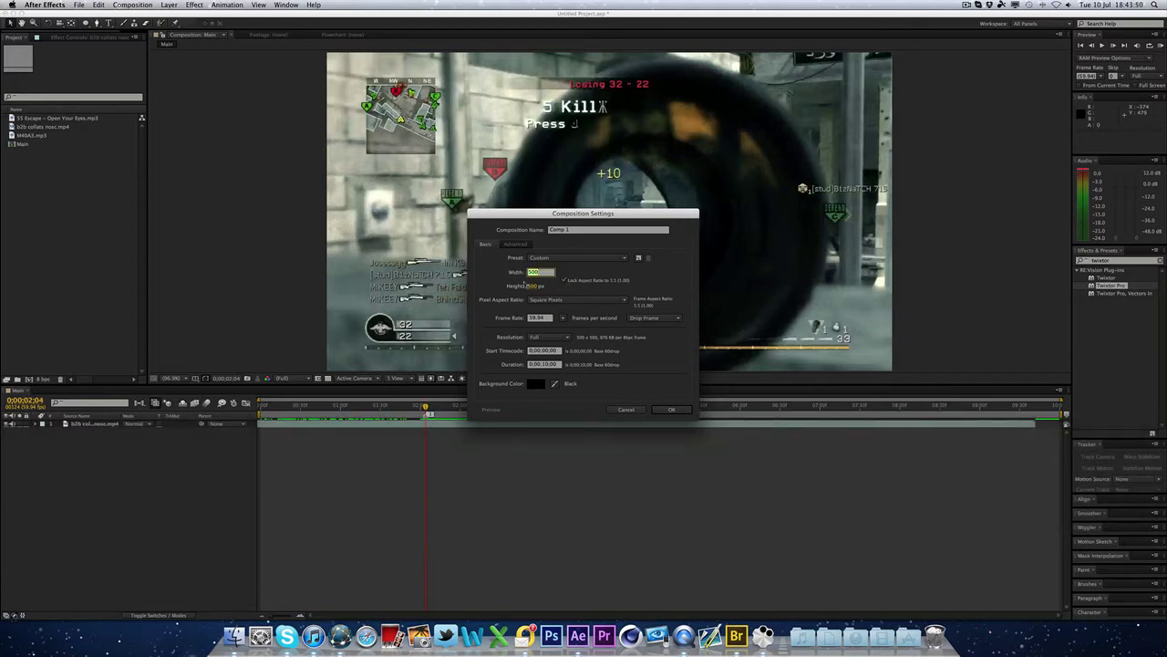
Try a width of 1280 px with the aspect ratio locked, and restore the width to 500 px.
text(1280)
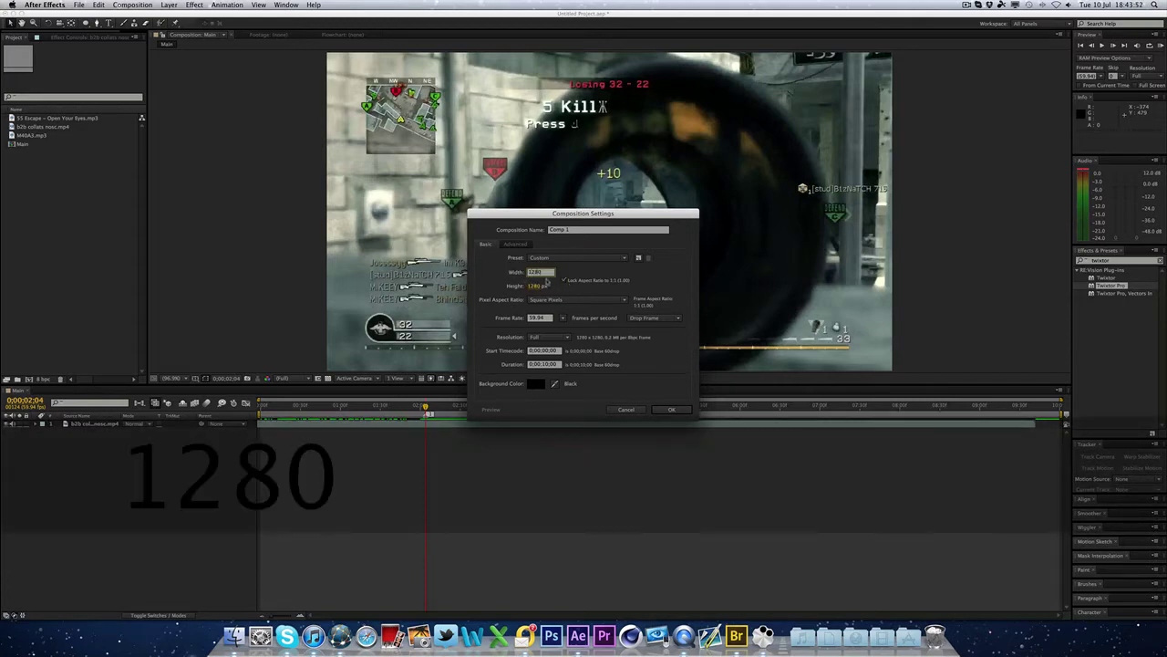
click(578, 265)
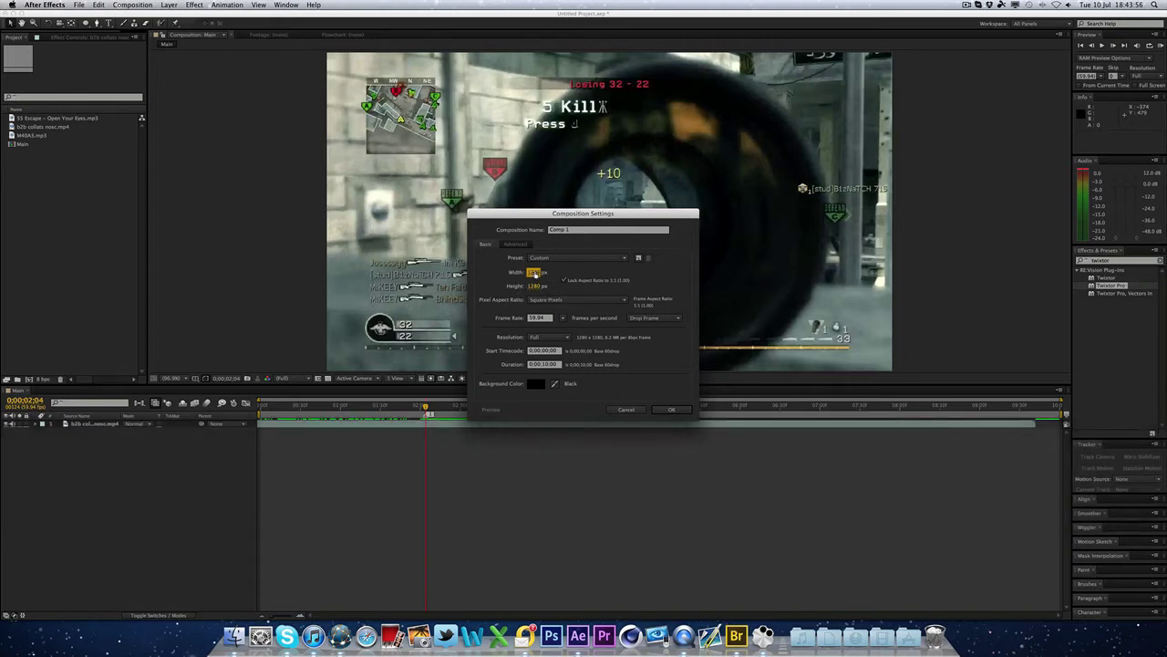
text(500)
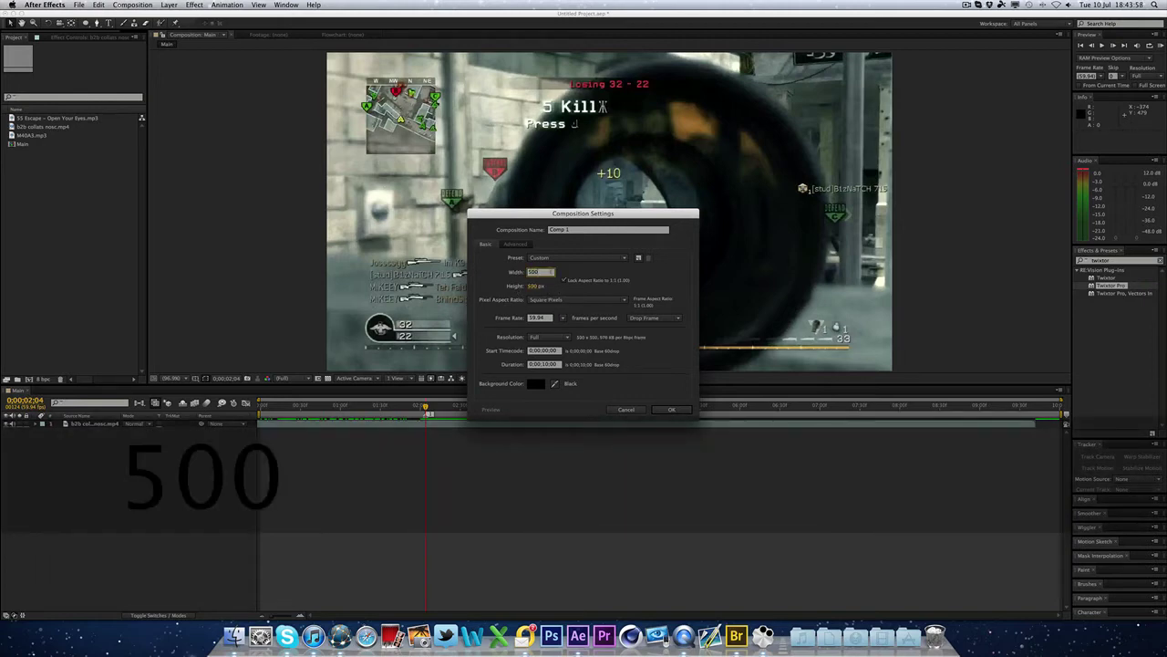
Try a size of 1280 × 720 px with the aspect ratio unlocked, and relock the ratio to set the width back to 500 px.
click(564, 280)
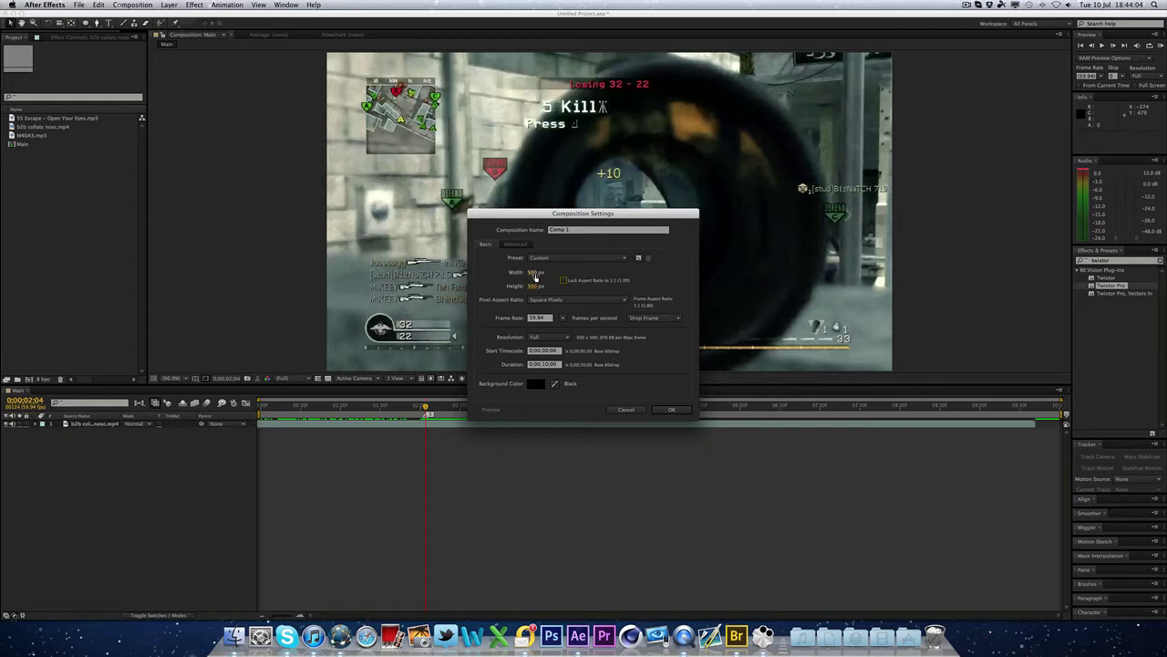
text(1280)
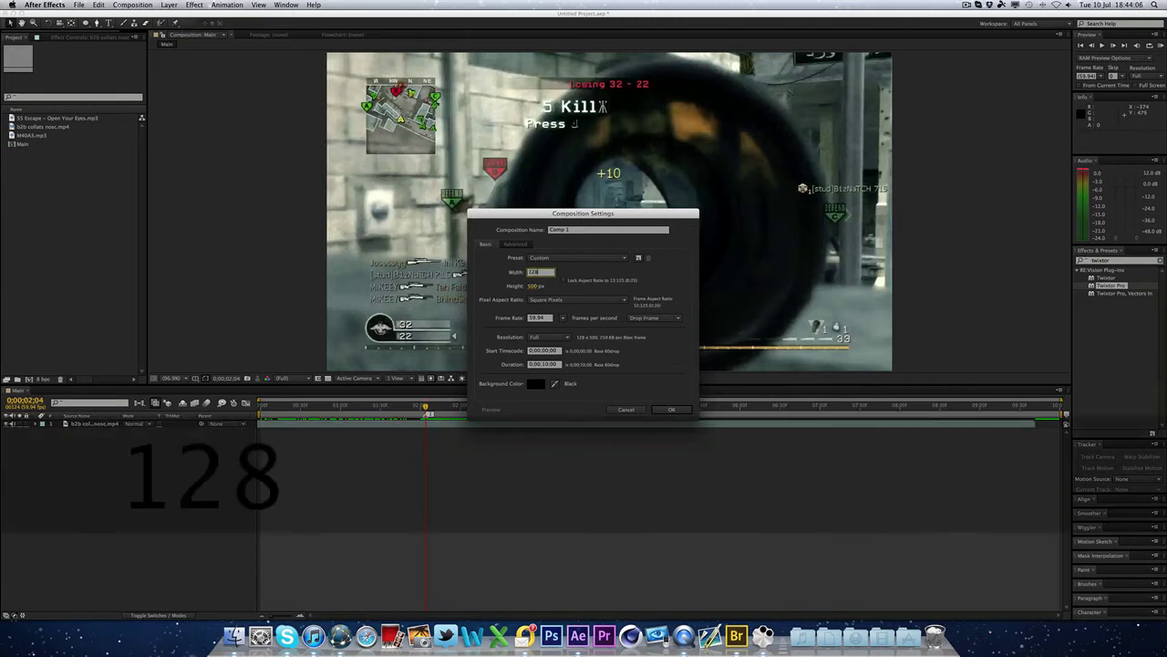
text(720)
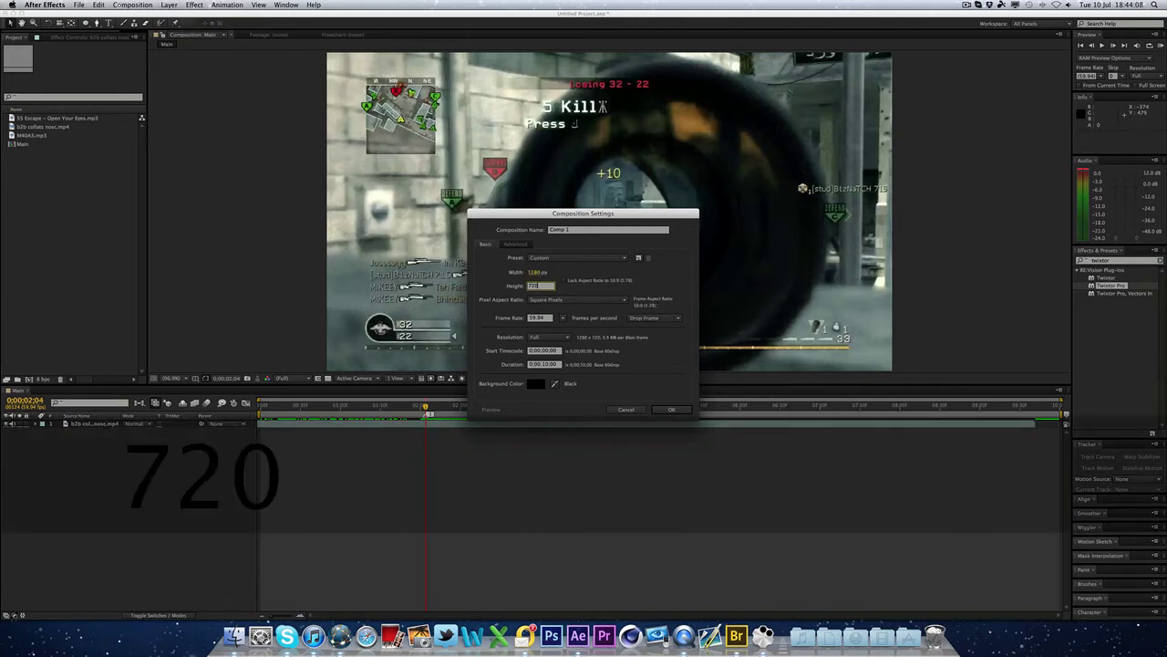
click(580, 276)
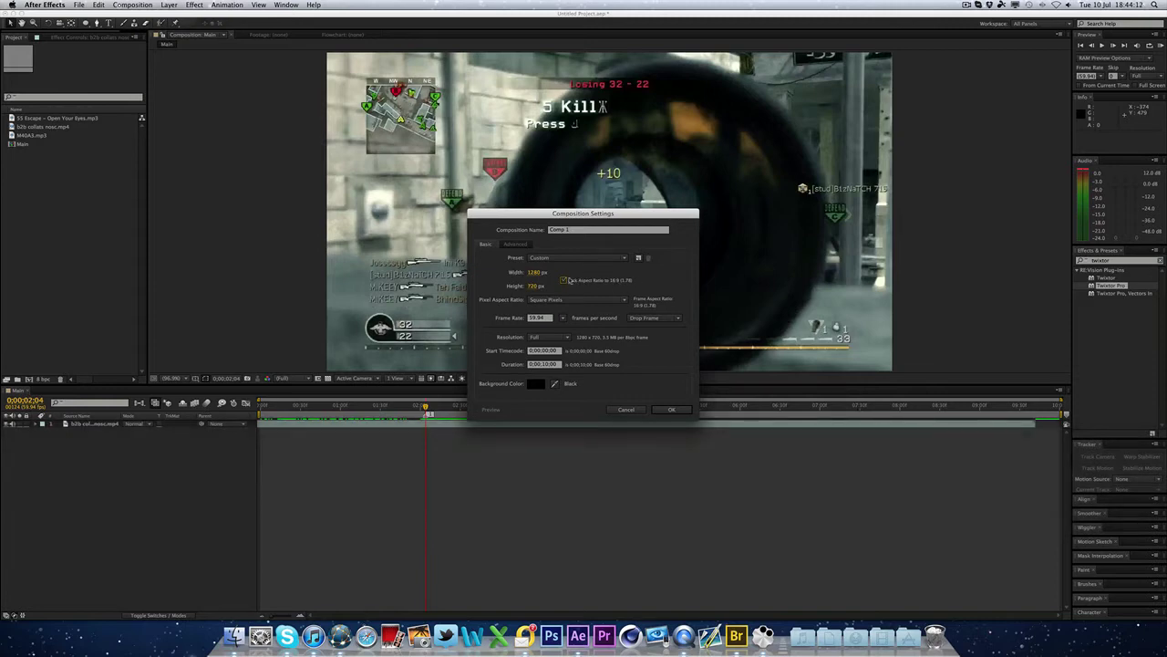
click(536, 273)
text(5)
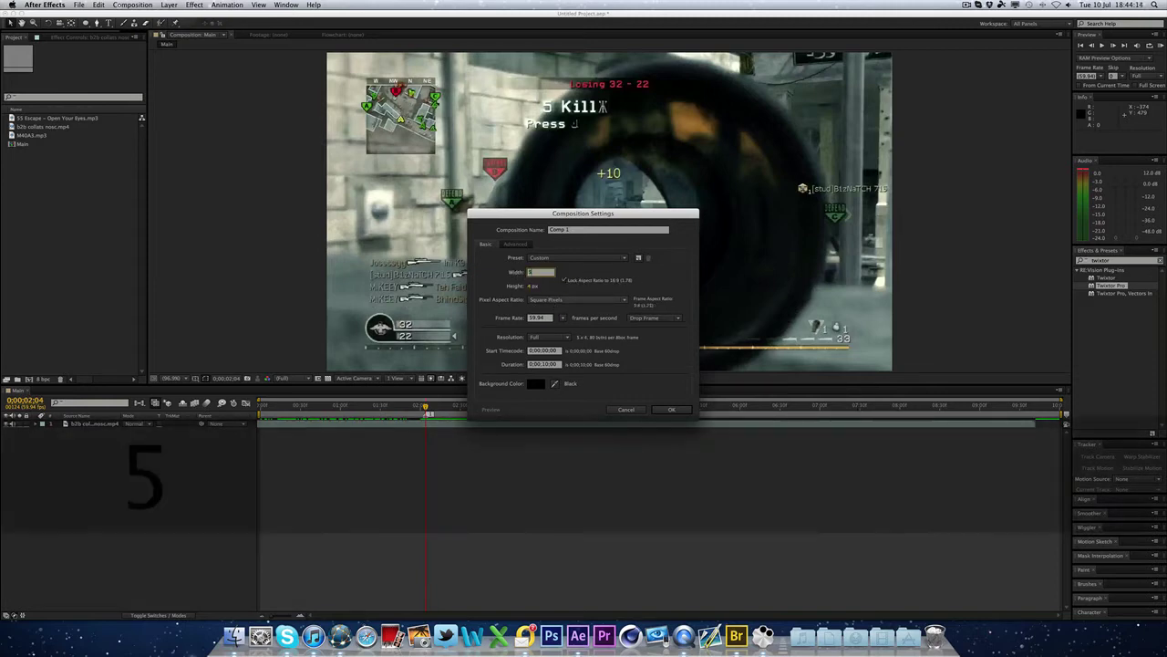
text(00)
Unlock the aspect ratio and set the new composition's height to 500 px.
click(564, 280)
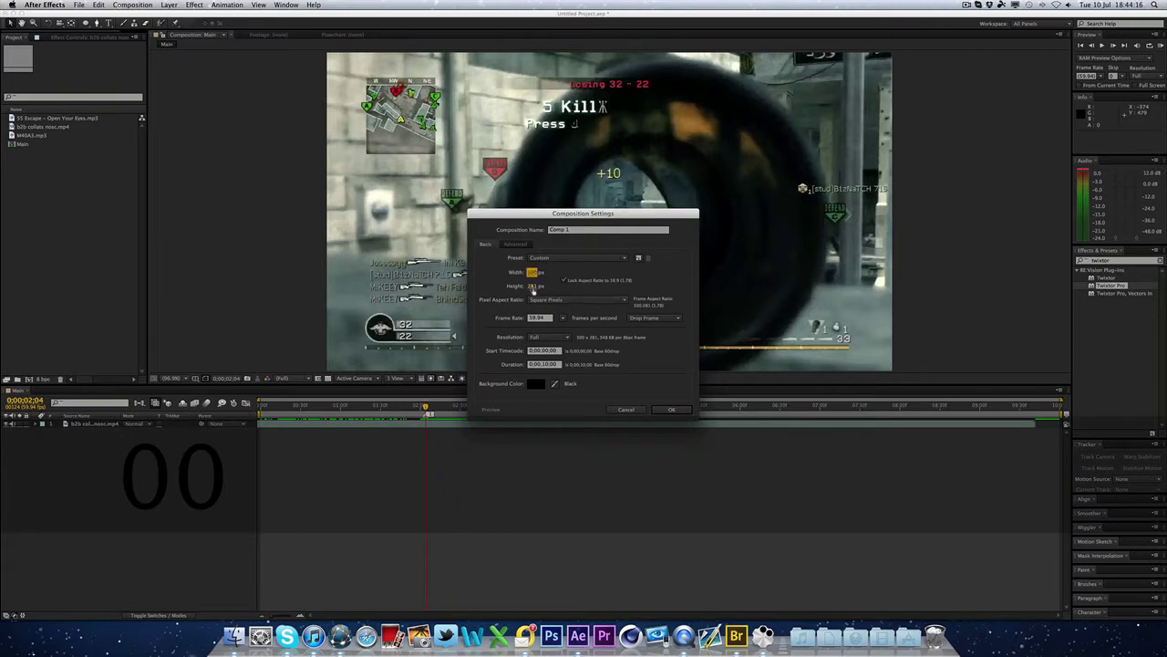
click(528, 287)
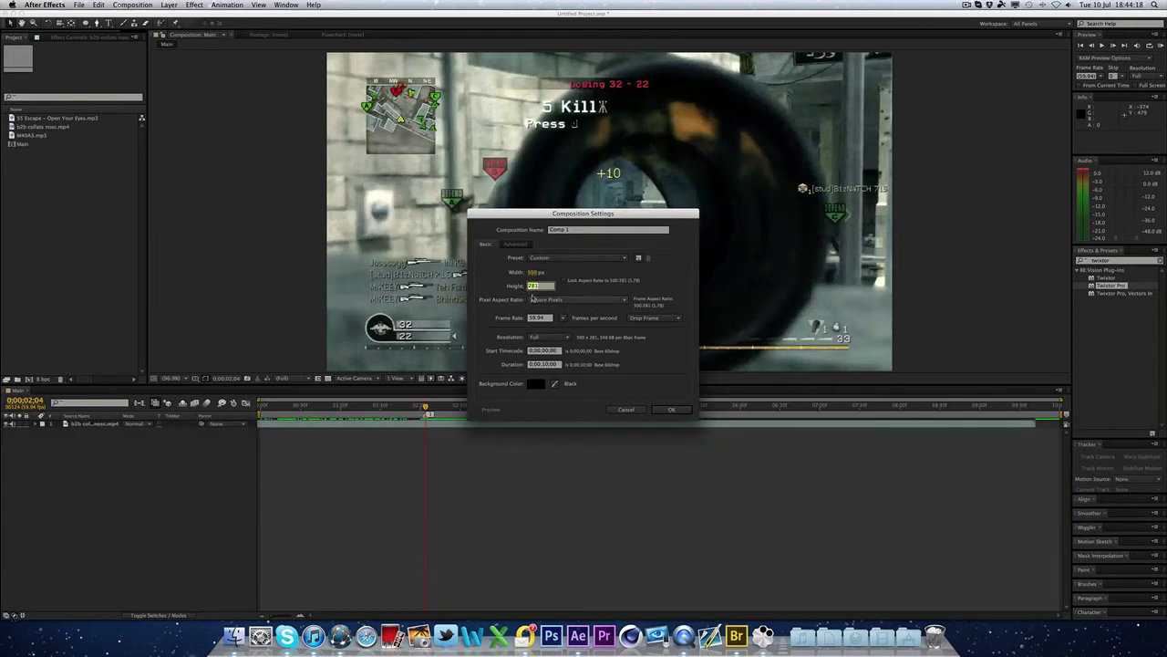
text(500)
click(630, 288)
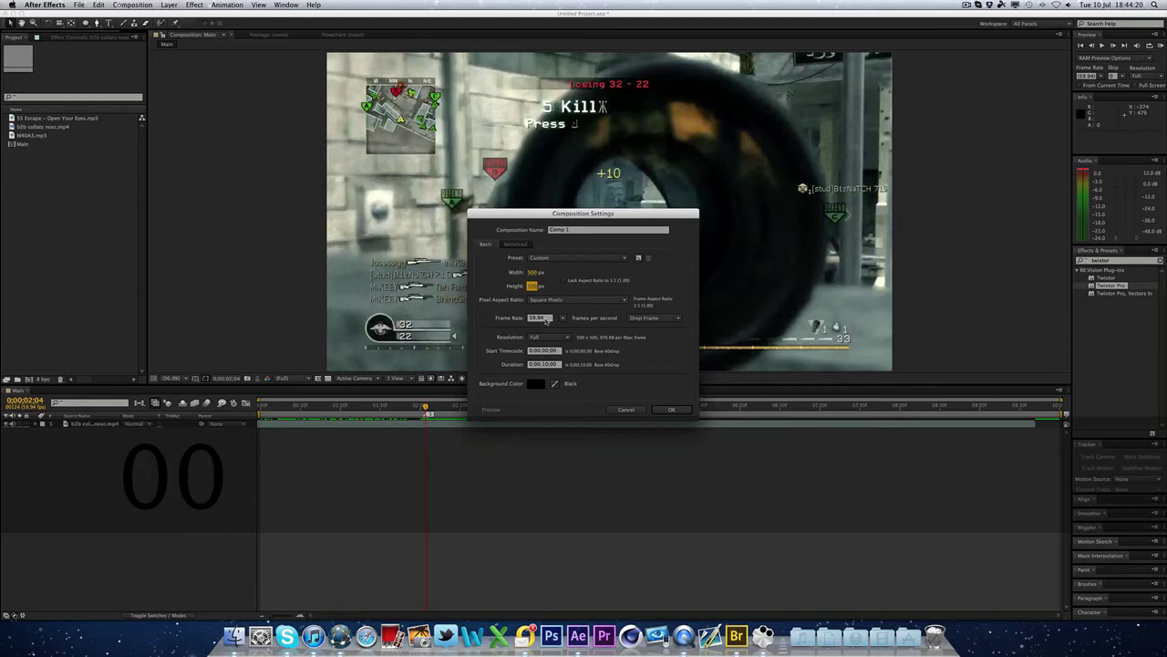
Set the composition's duration to 0;00;05;00 and create the composition.
click(539, 317)
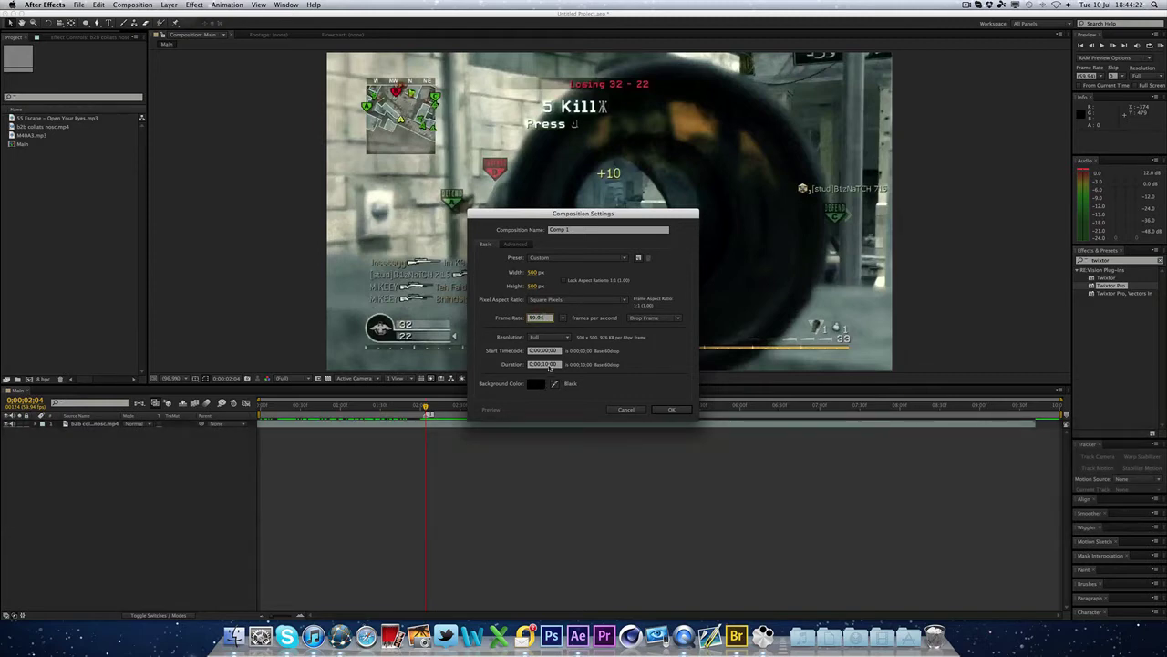
click(548, 365)
key(Left)
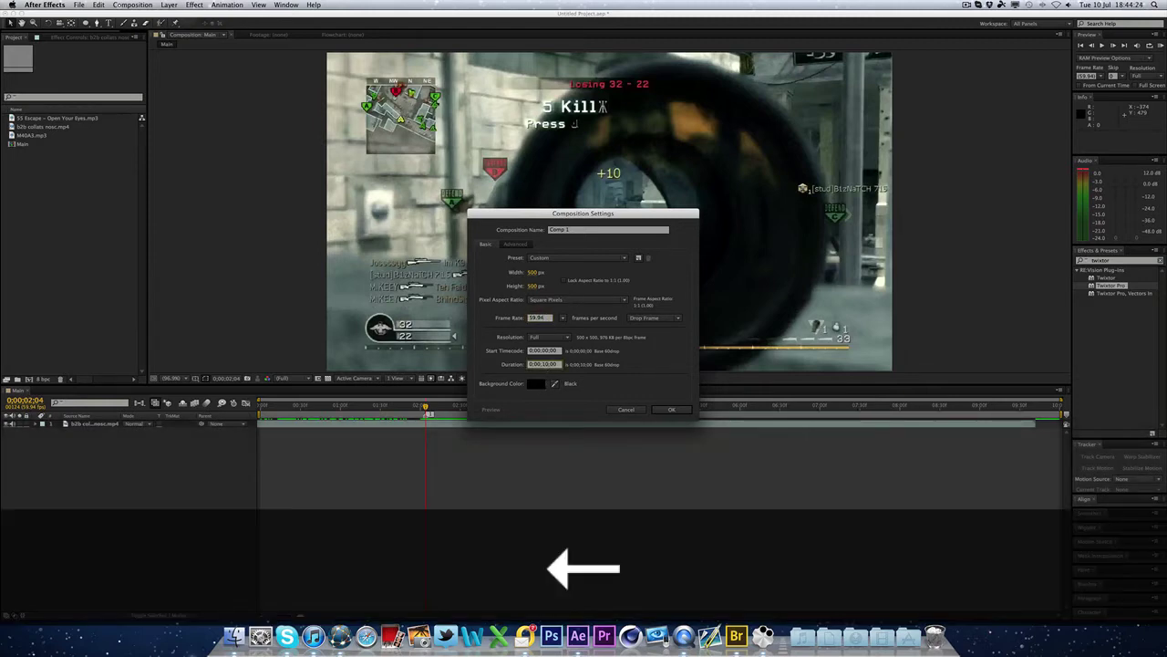
text(0)
key(Right)
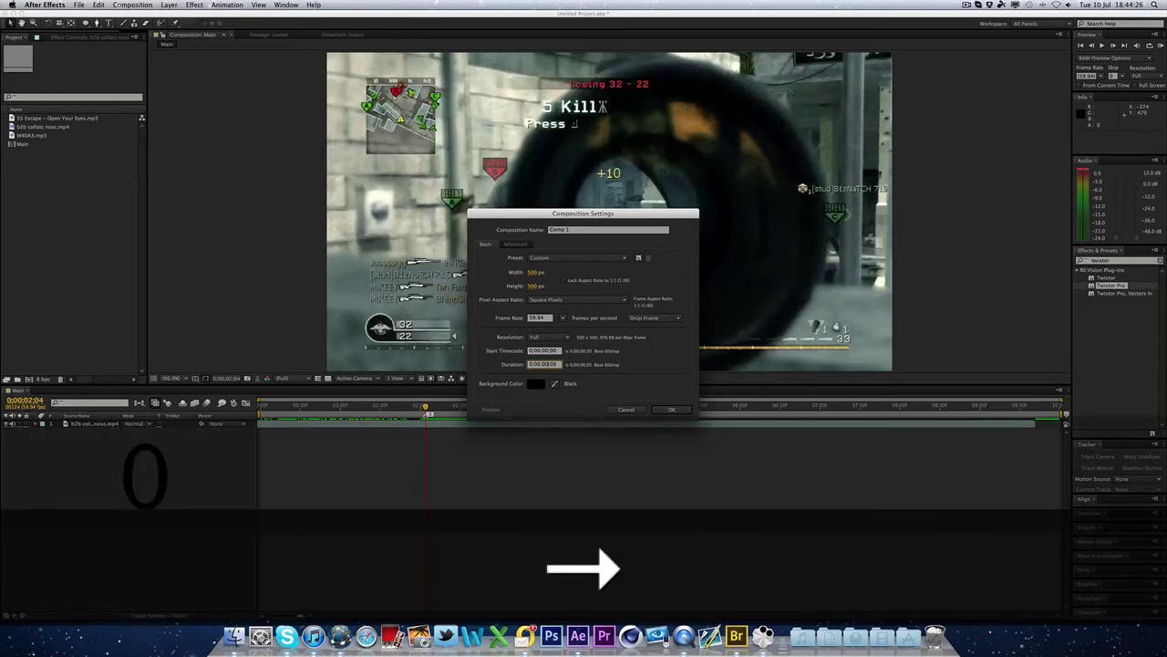
key(BackSpace)
text(5)
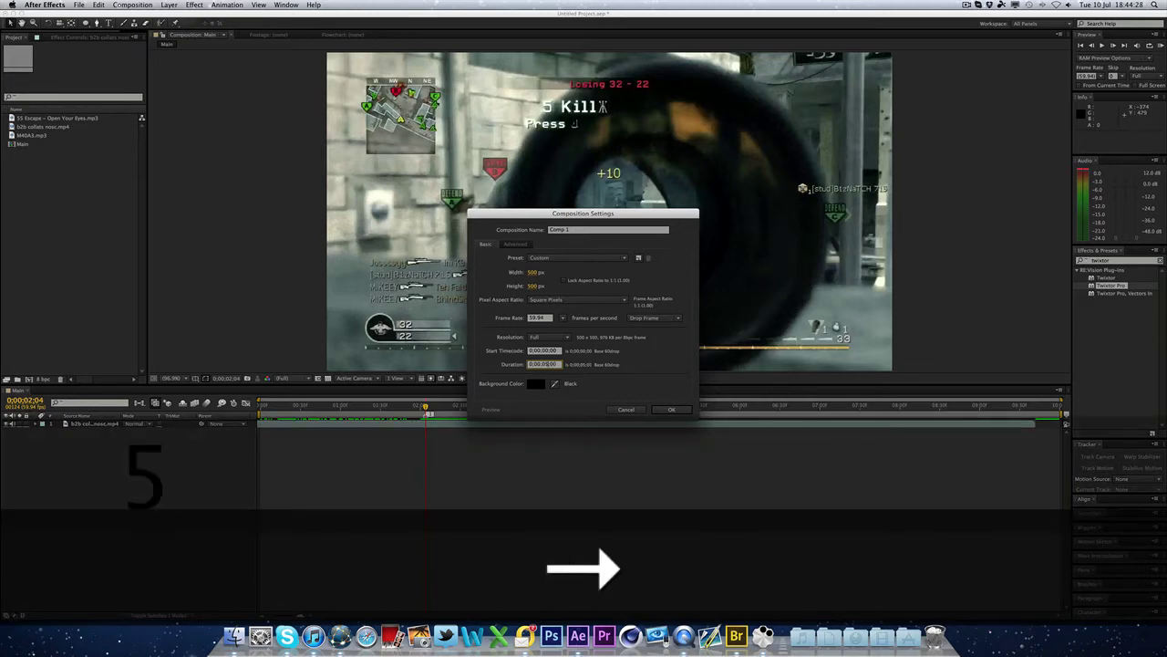
key(Return)
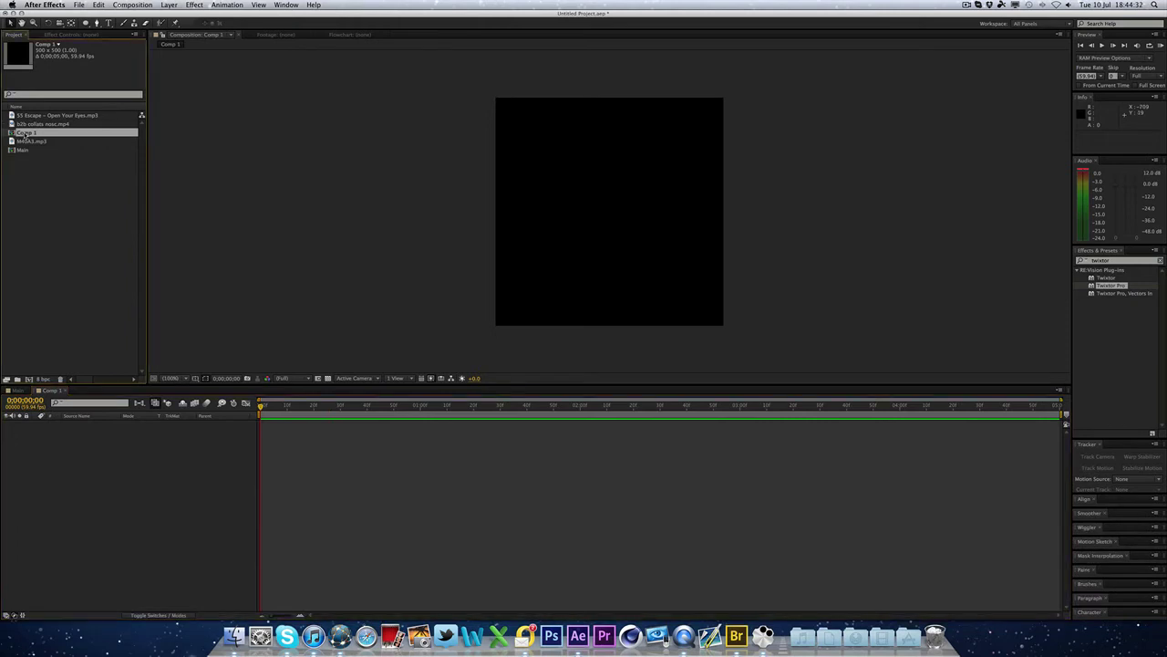
Rename the new 500 × 500 px composition as Rings.
key(Return)
text(Rings)
key(Return)
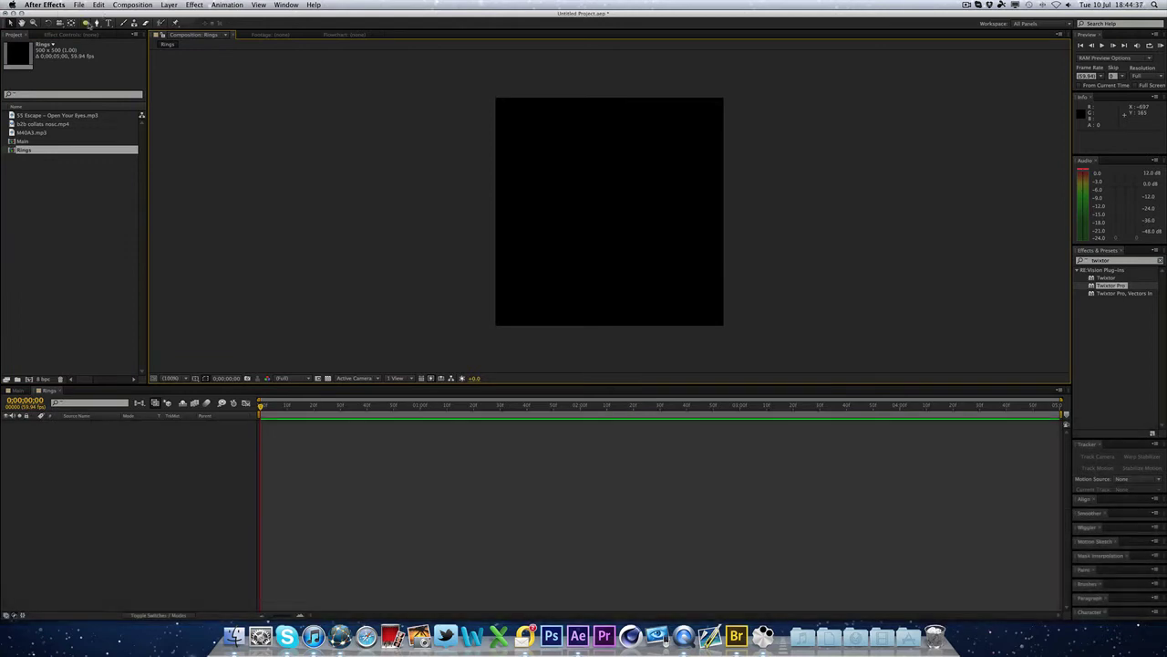
Use the Ellipse Tool with a white fill to create a circle that fills the whole Rings composition.
click(85, 23)
drag(91, 29, 107, 26)
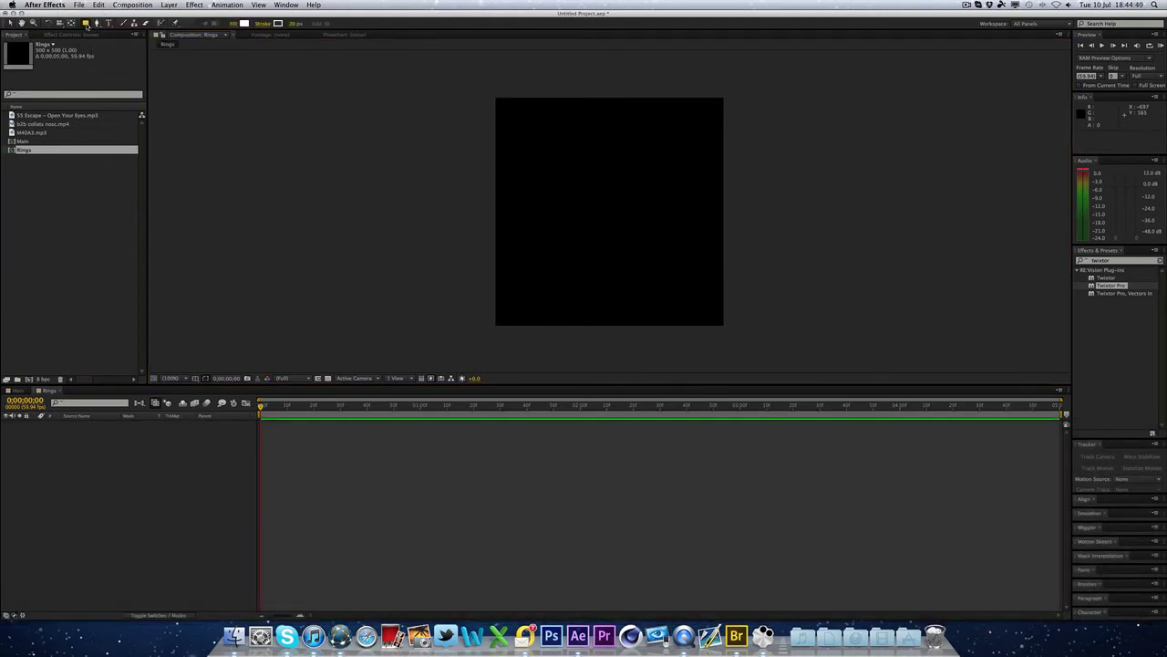
click(86, 25)
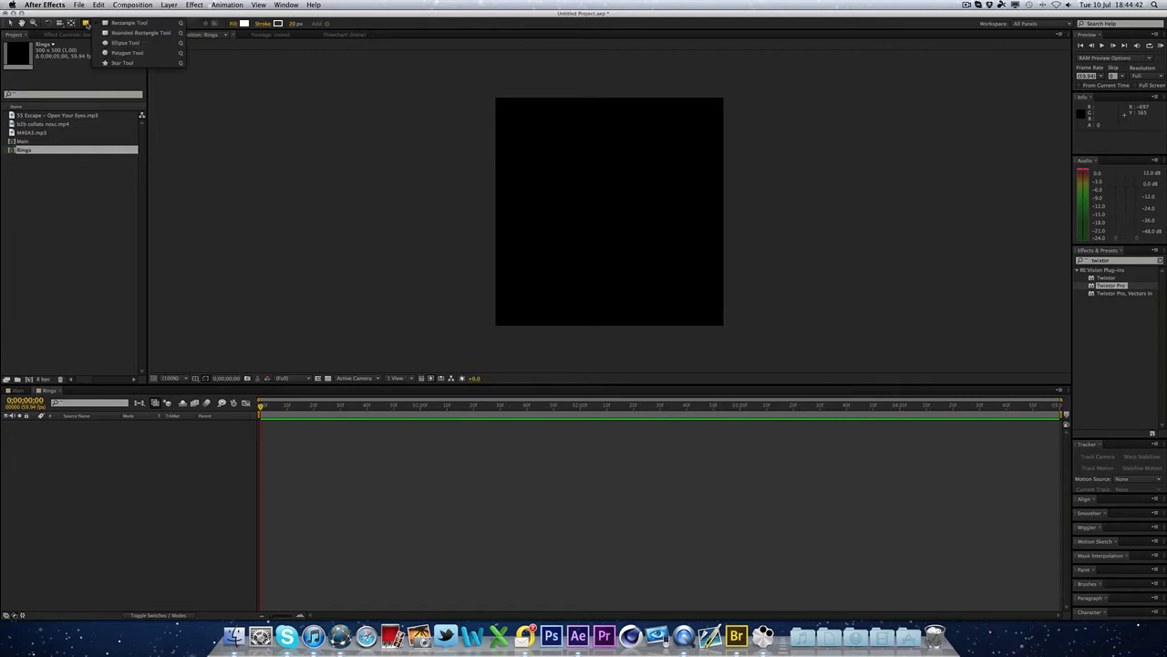
click(114, 43)
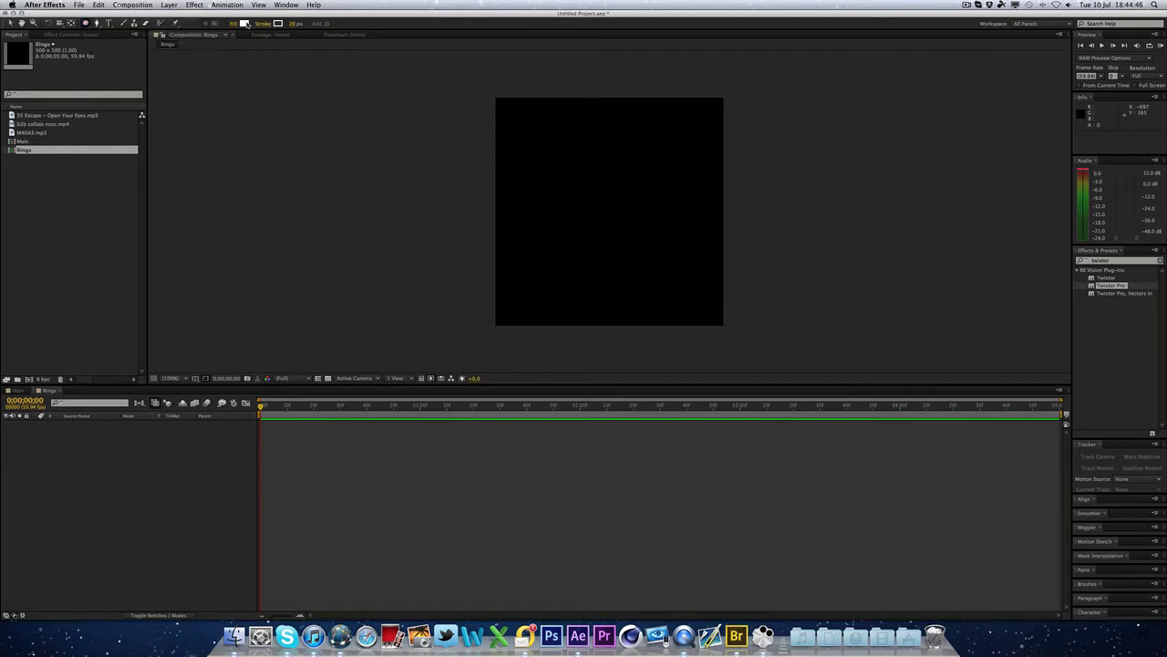
click(244, 24)
click(680, 261)
double_click(86, 22)
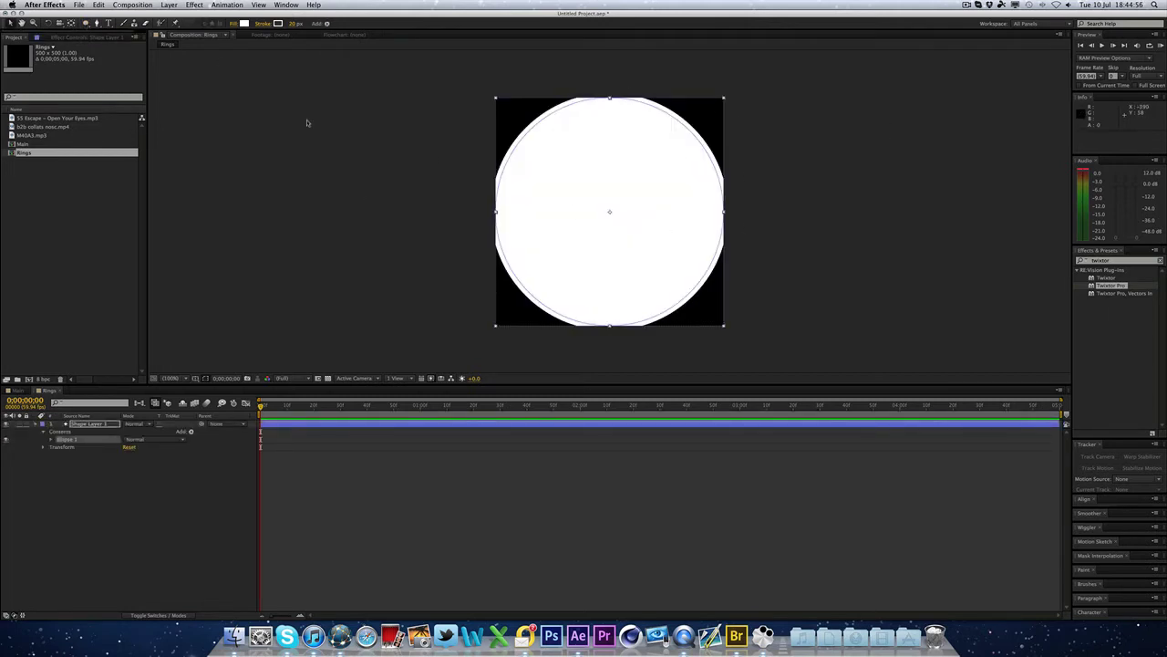
Try a stroke width of 0 px on the circle, restore it to 20 px, and deselect the shape.
click(290, 24)
text(0)
key(Return)
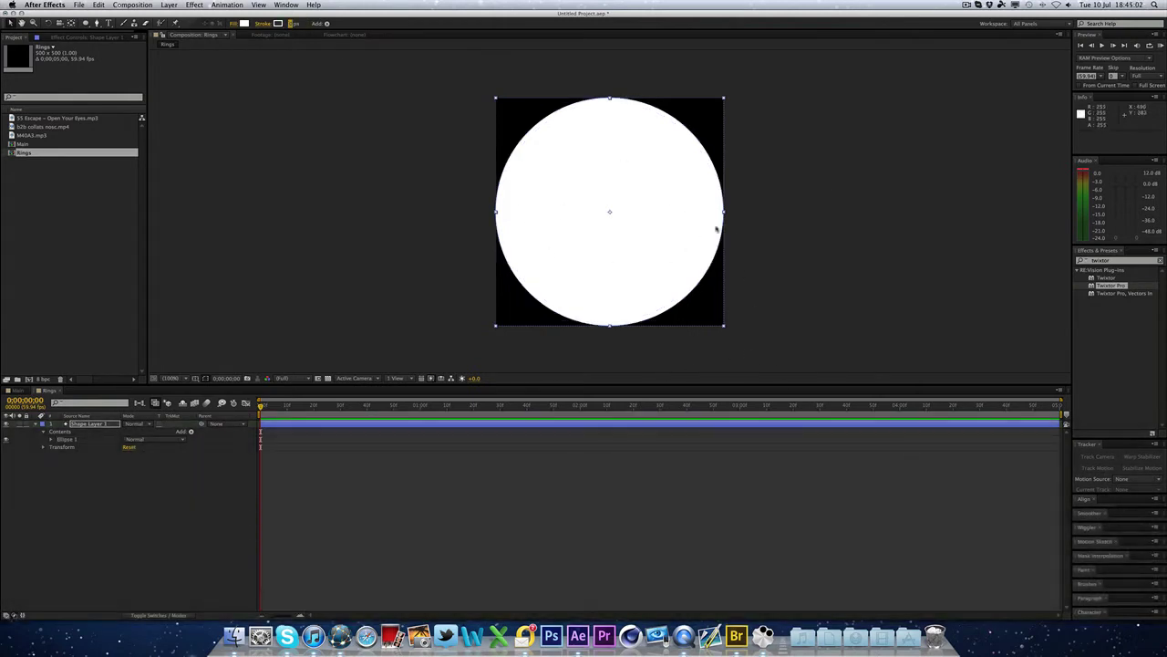
click(295, 24)
text(20)
key(Return)
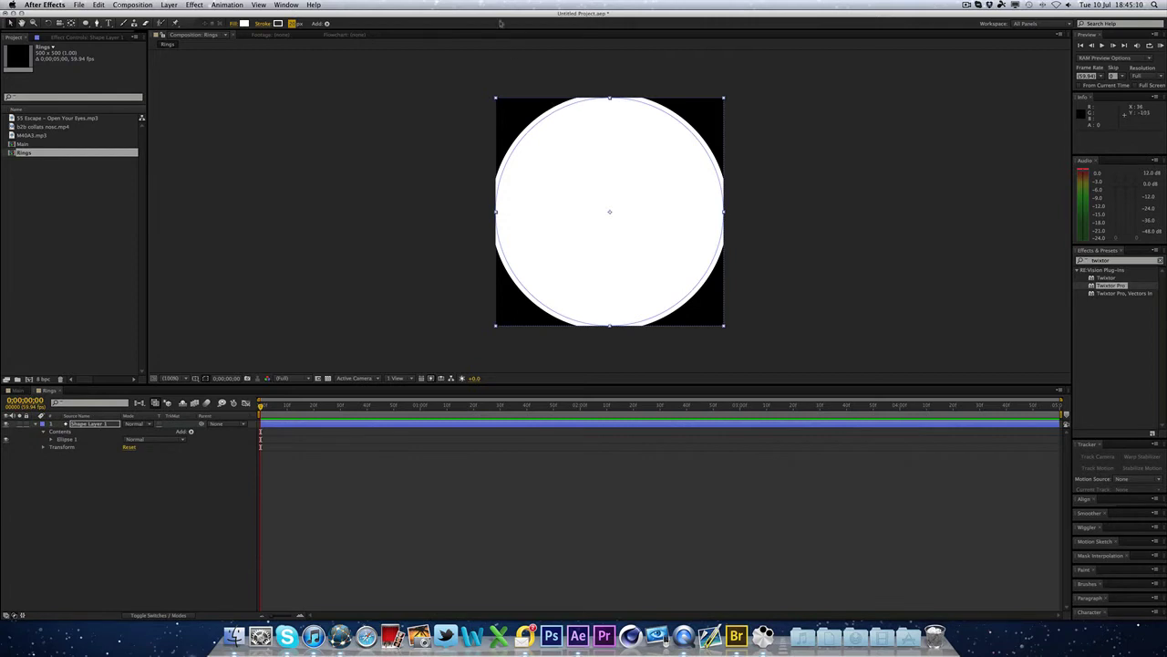
click(181, 606)
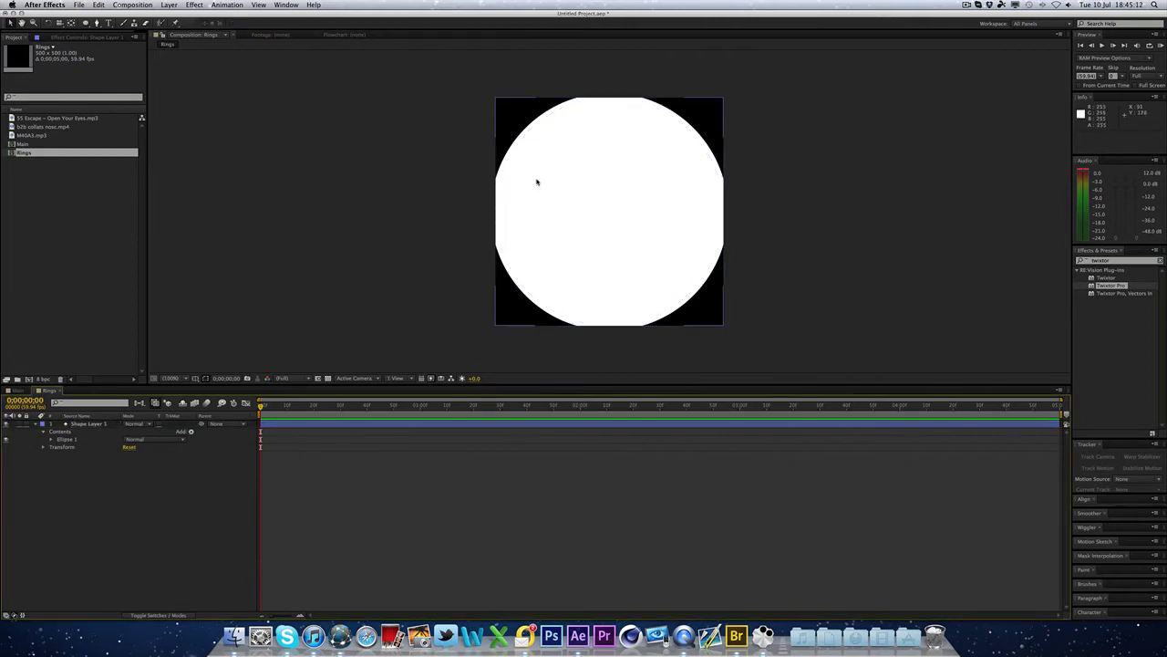
Scale the circle's shape layer down to 87% so that it fits inside the composition.
click(91, 424)
key(s)
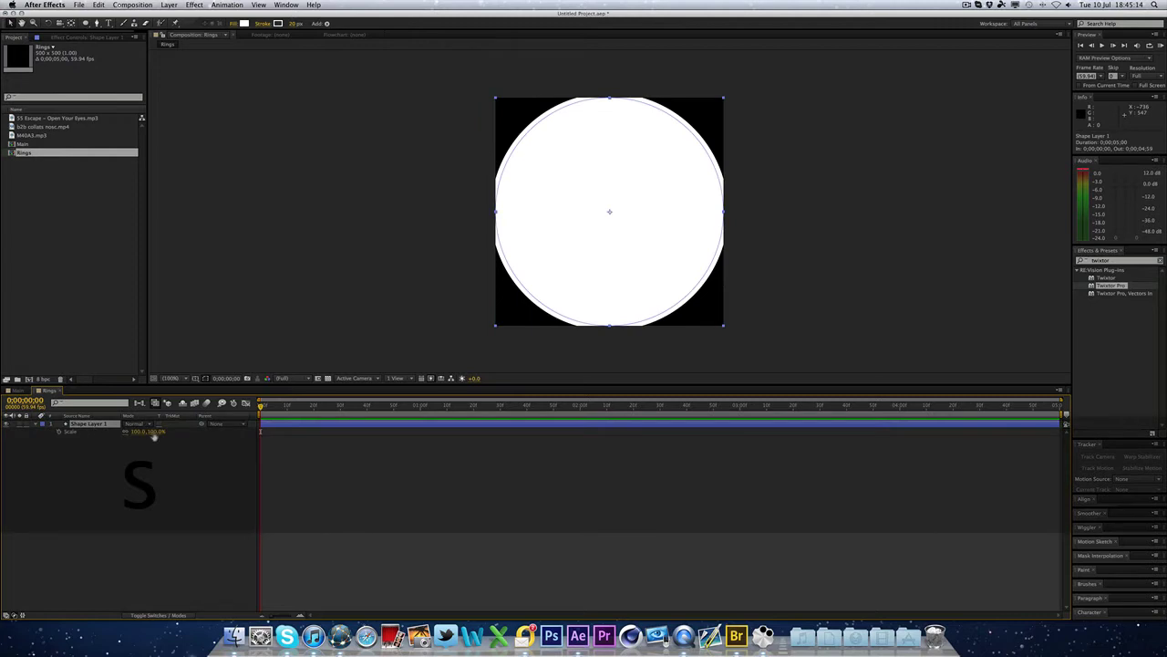
drag(153, 436, 141, 436)
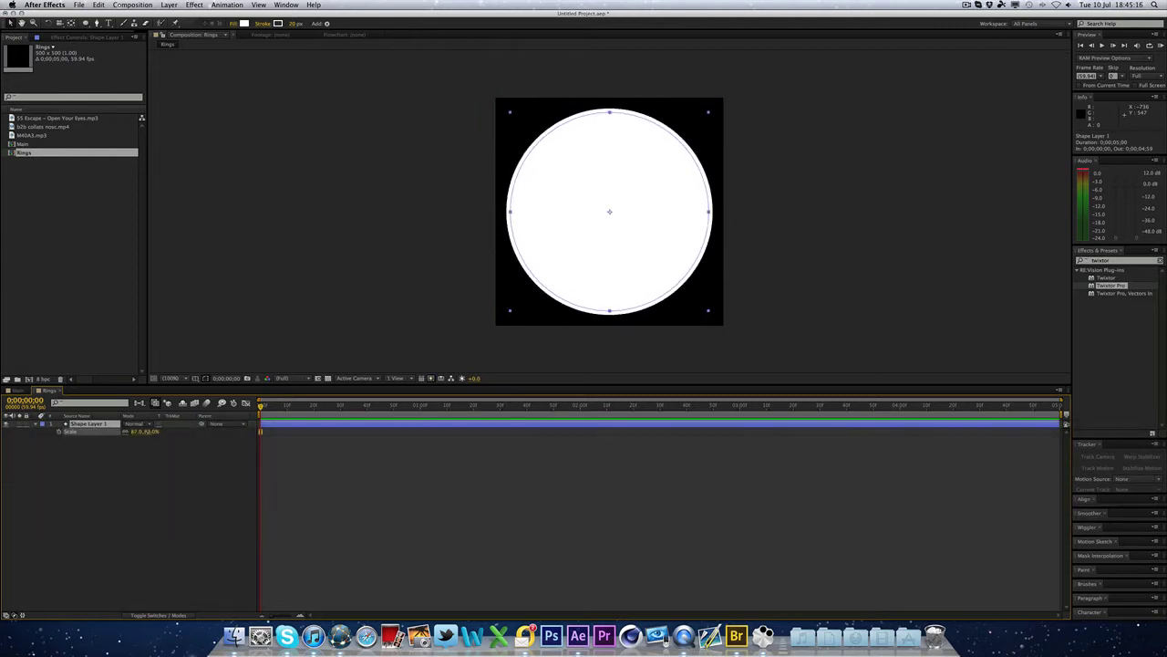
click(508, 261)
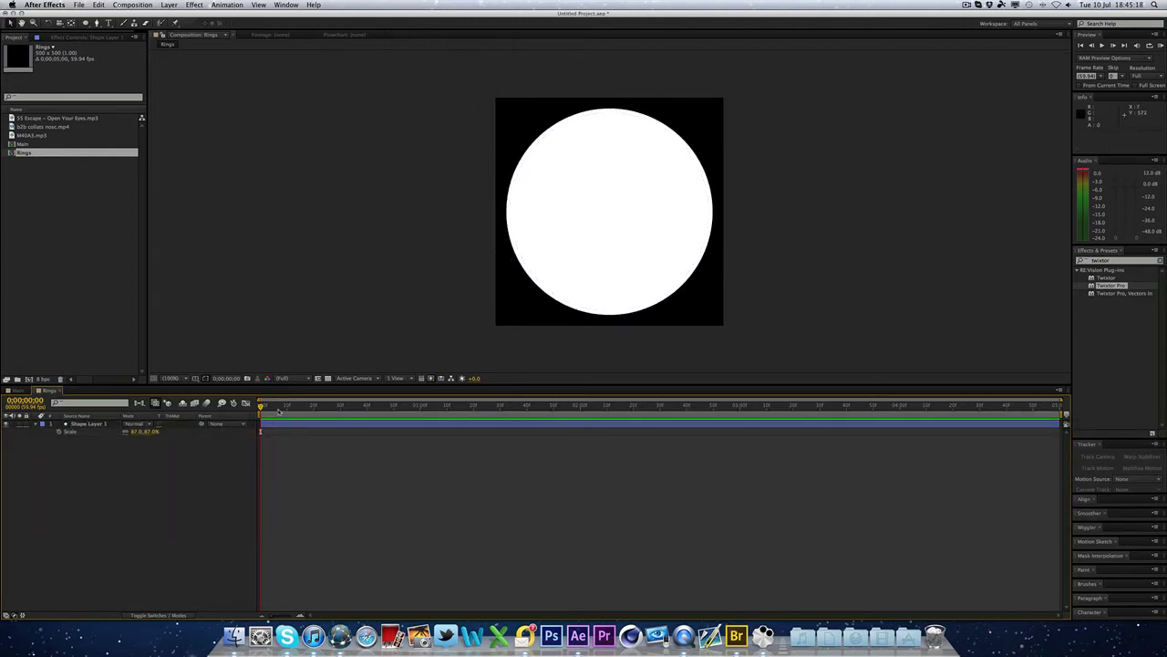
key(space)
Set the opacity of the circle's fill to 0%, leaving only its stroke as a ring.
click(89, 425)
click(40, 440)
click(37, 425)
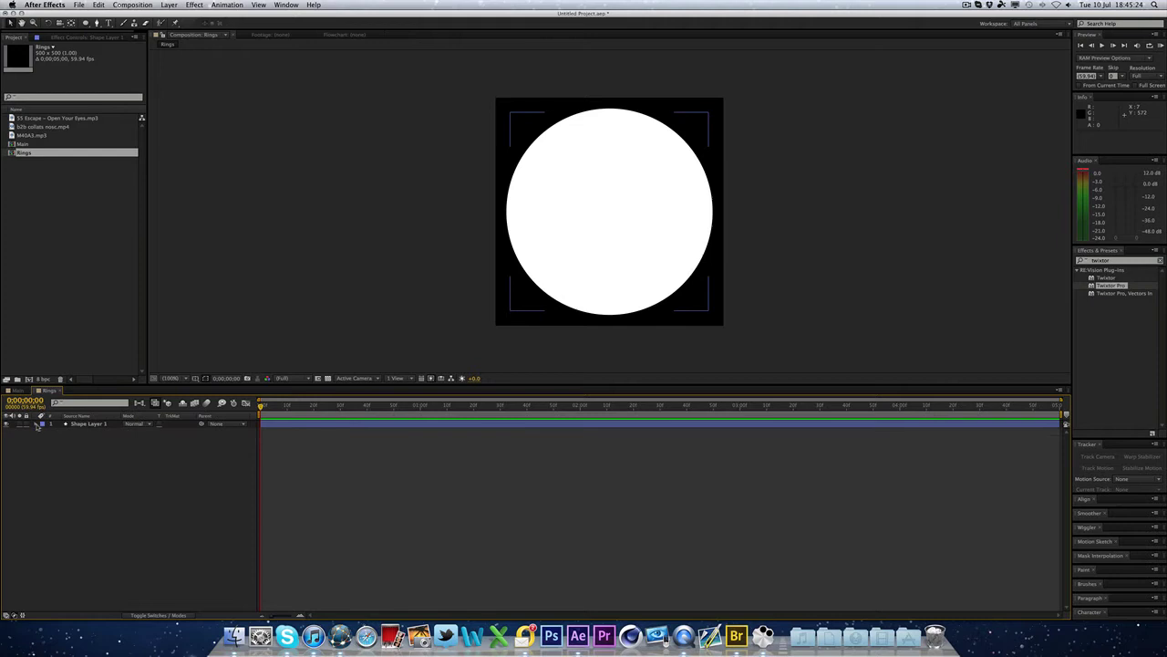
click(35, 425)
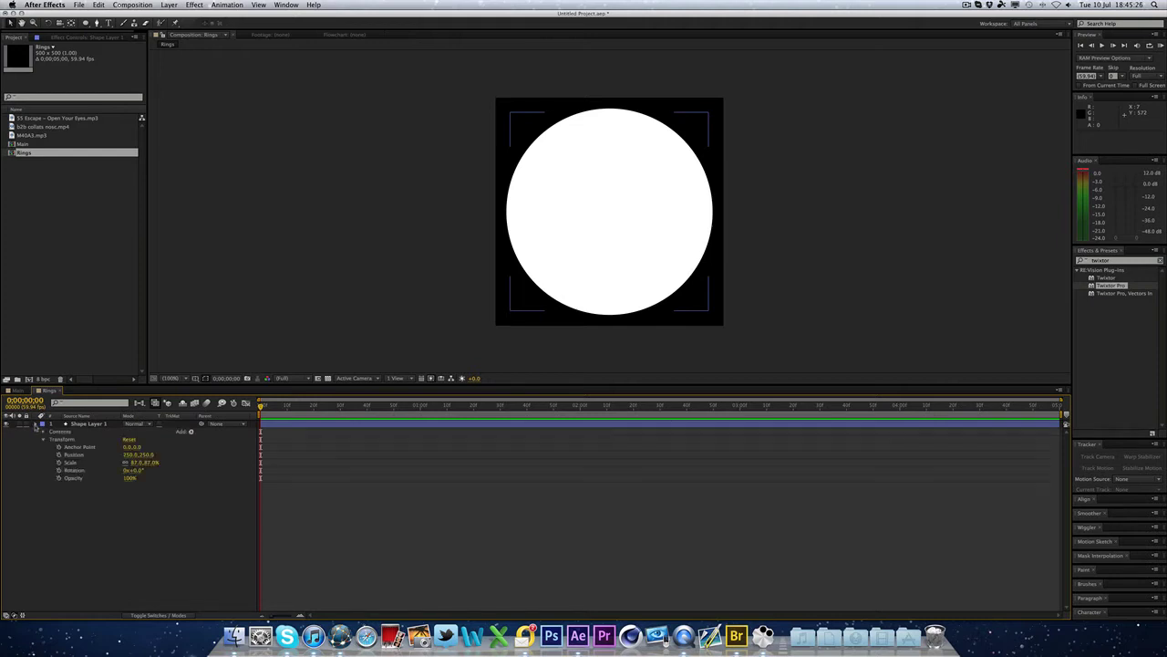
click(43, 438)
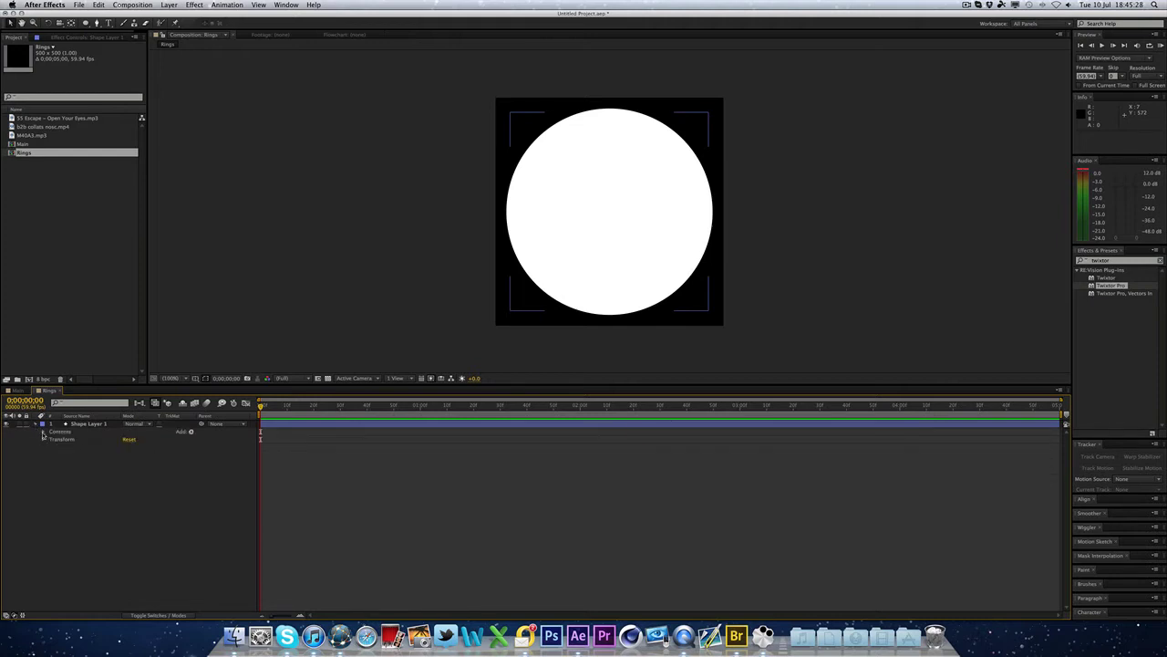
click(43, 433)
click(51, 439)
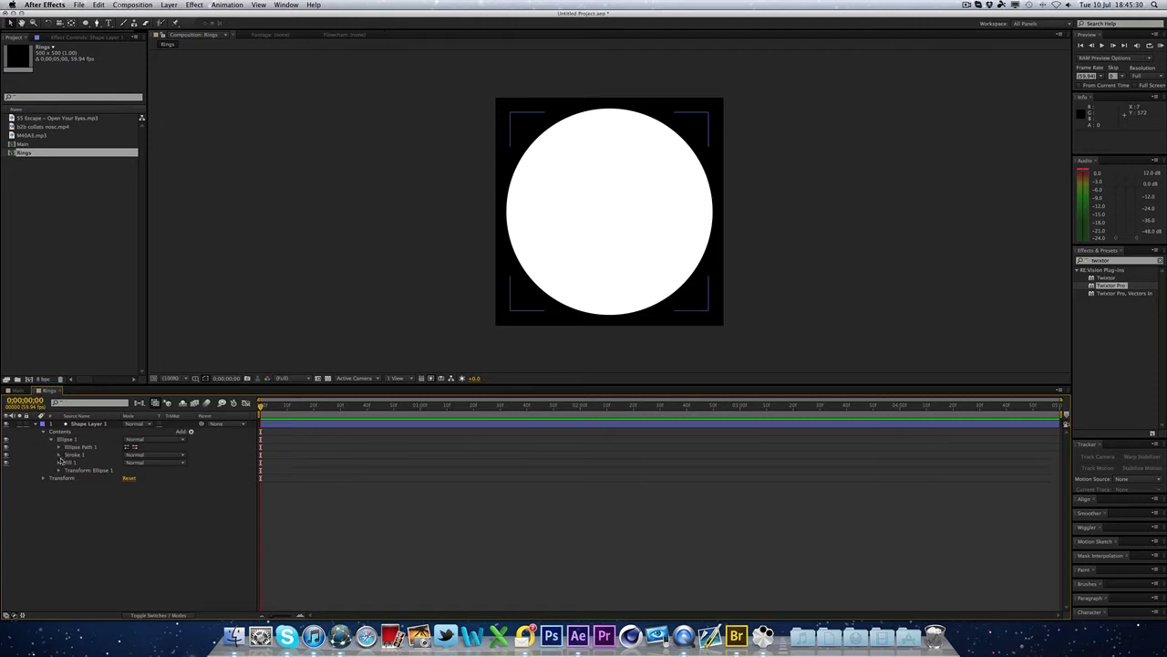
click(60, 463)
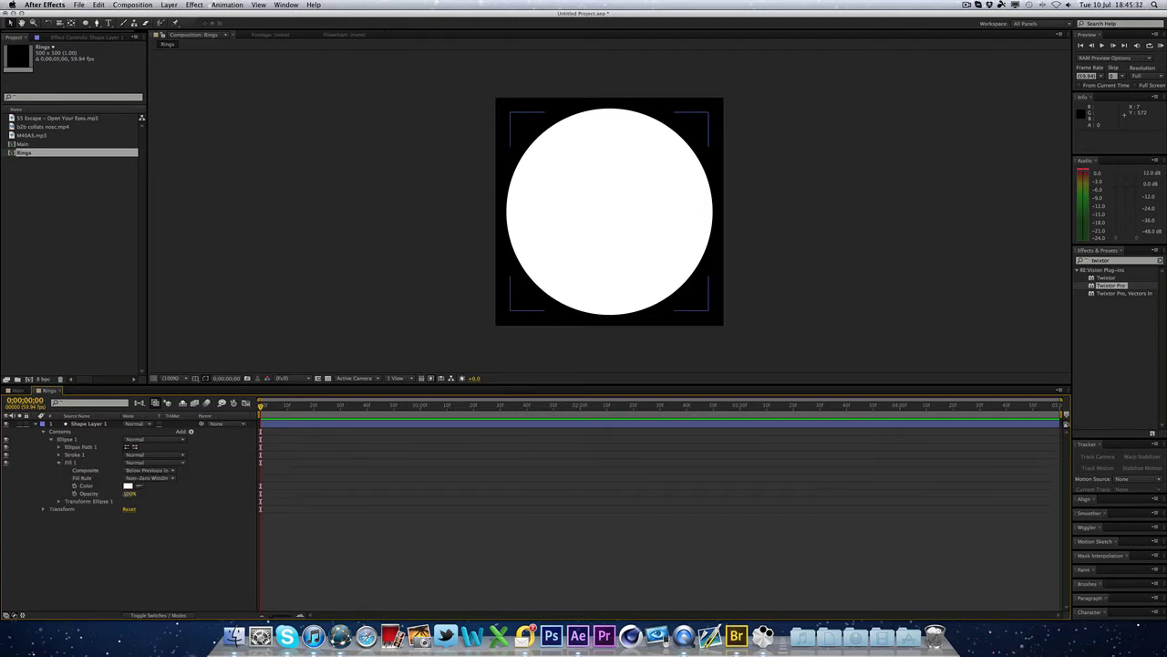
drag(131, 494, 43, 491)
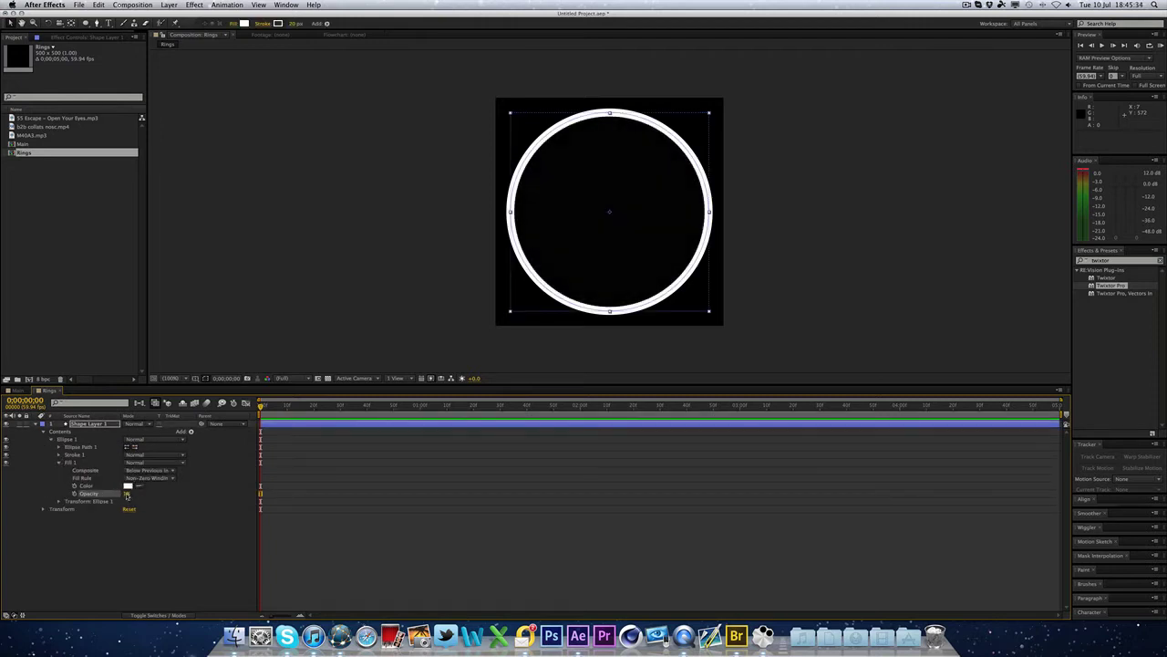
click(127, 494)
text(0)
click(112, 526)
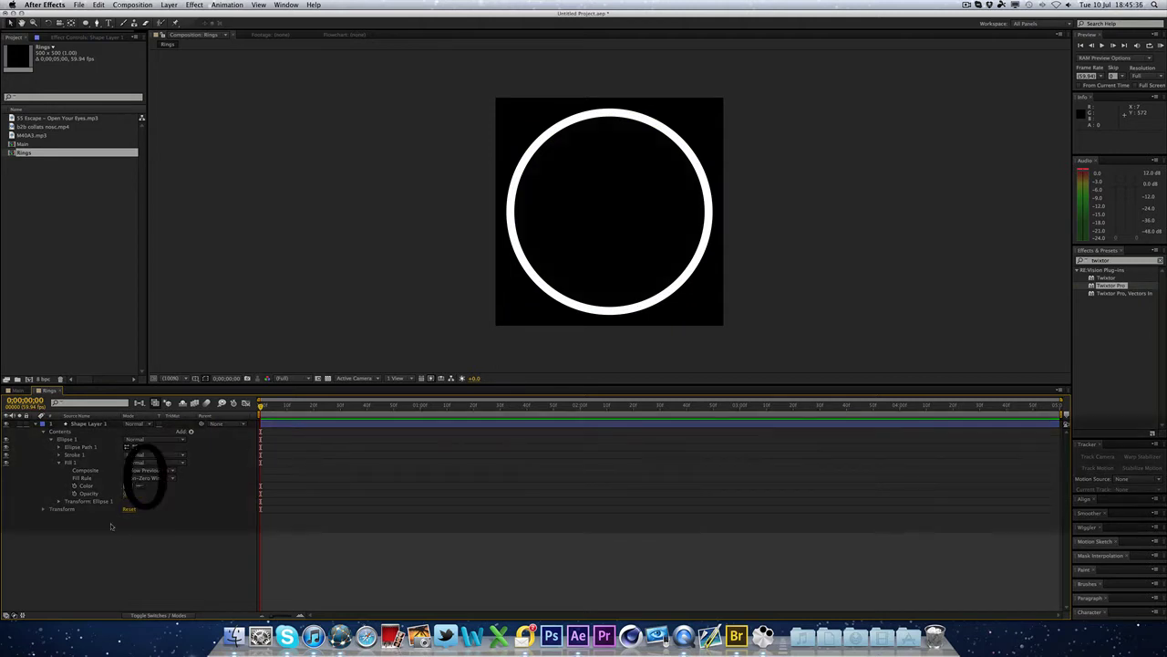
Add a dash and a gap to the stroke of the ring to break it into segments.
click(65, 463)
click(60, 462)
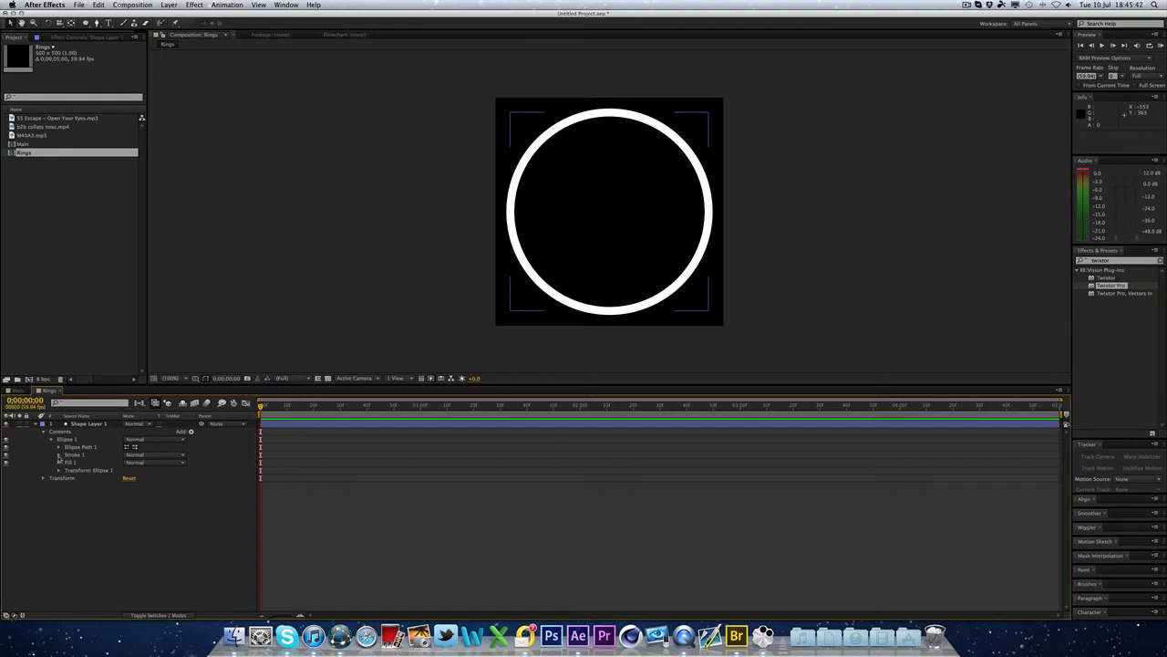
click(59, 455)
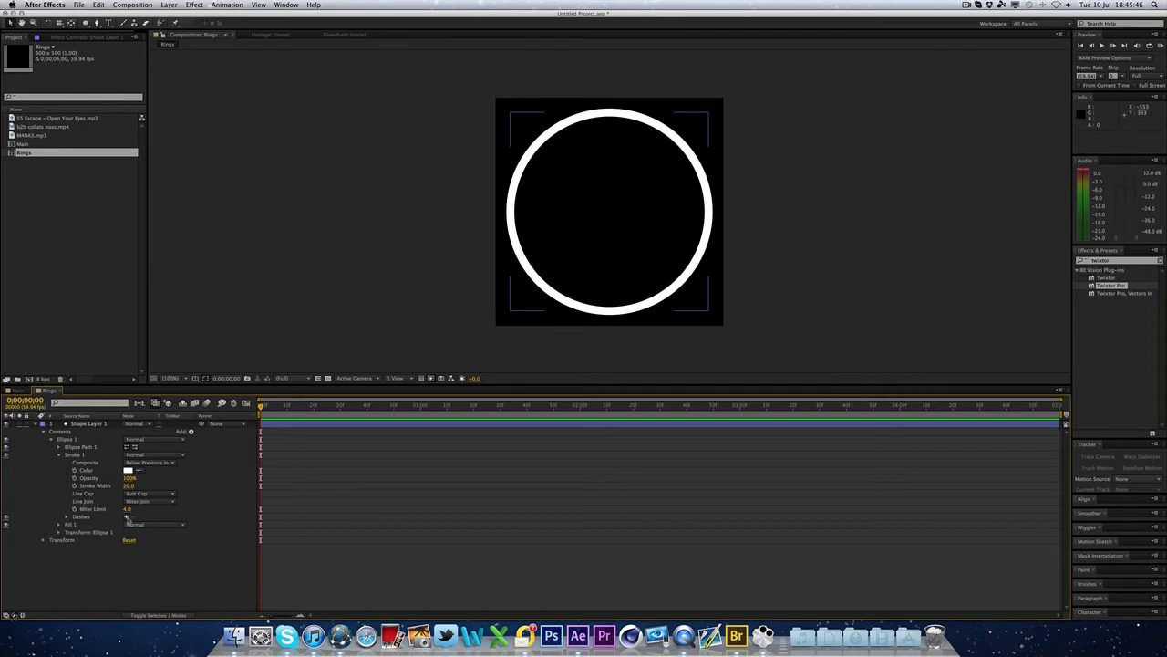
click(127, 517)
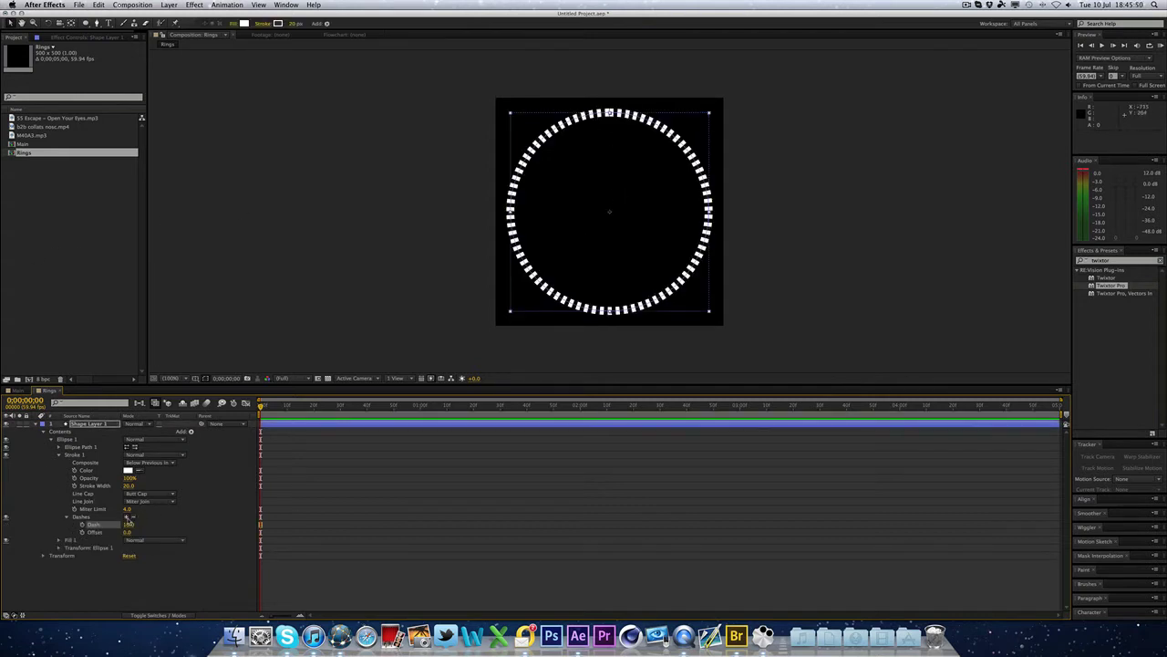
click(127, 517)
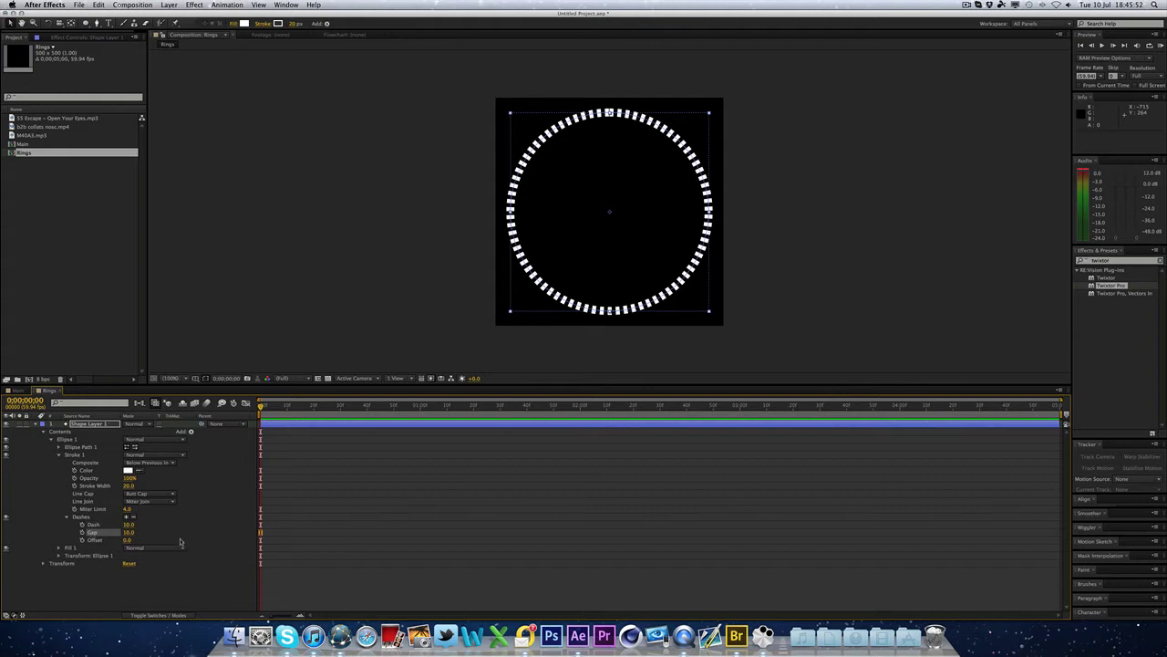
Set the dash length of the ring's stroke to 205 and its gap to 20.
drag(128, 532, 201, 532)
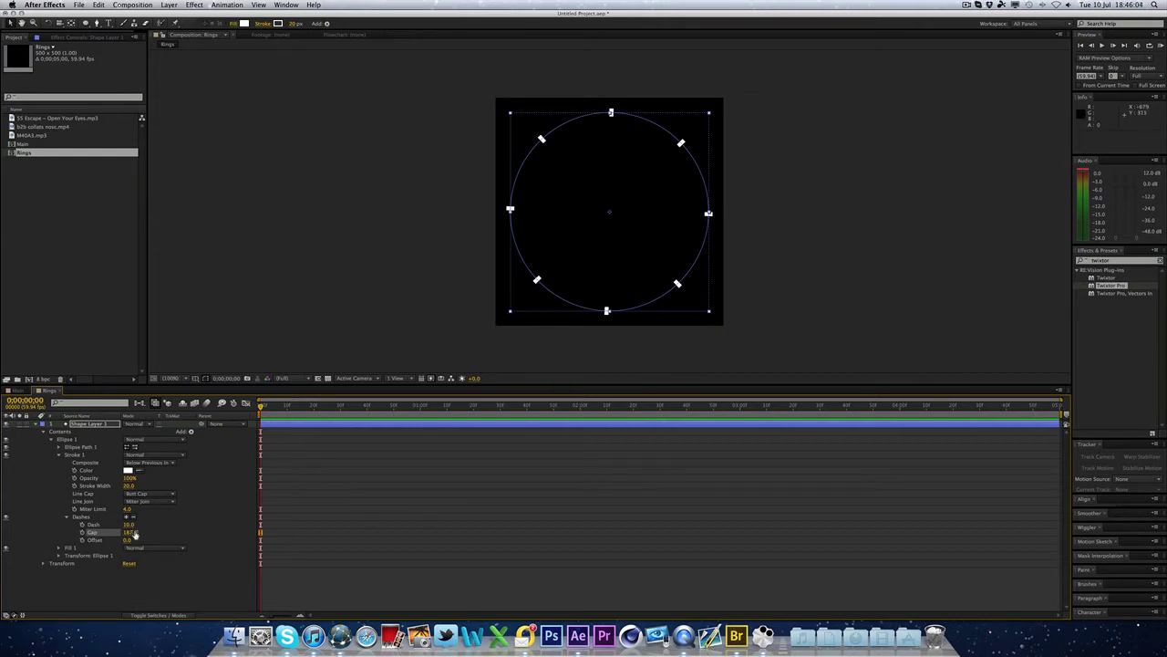
drag(131, 525, 216, 523)
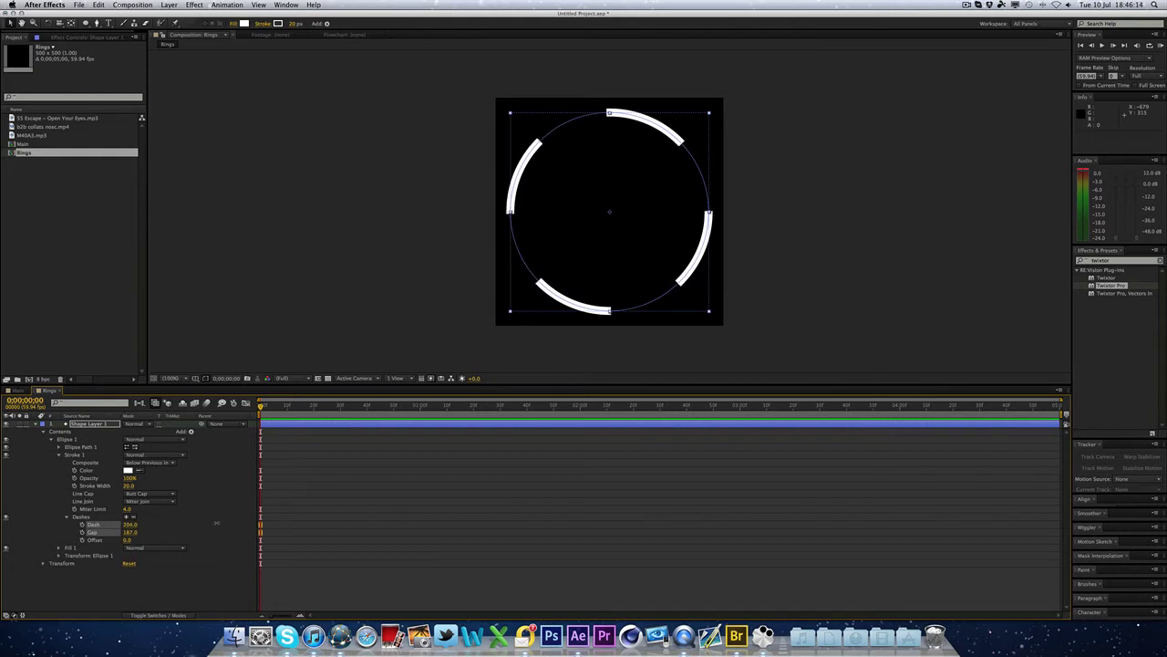
click(350, 273)
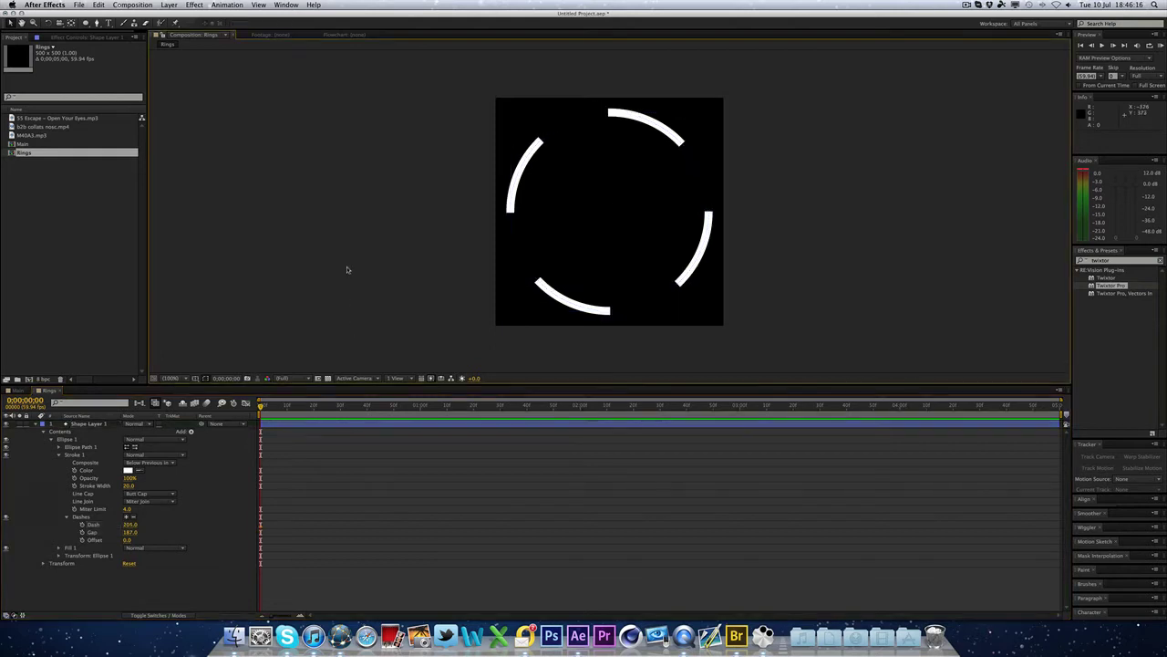
click(533, 146)
drag(131, 532, 64, 535)
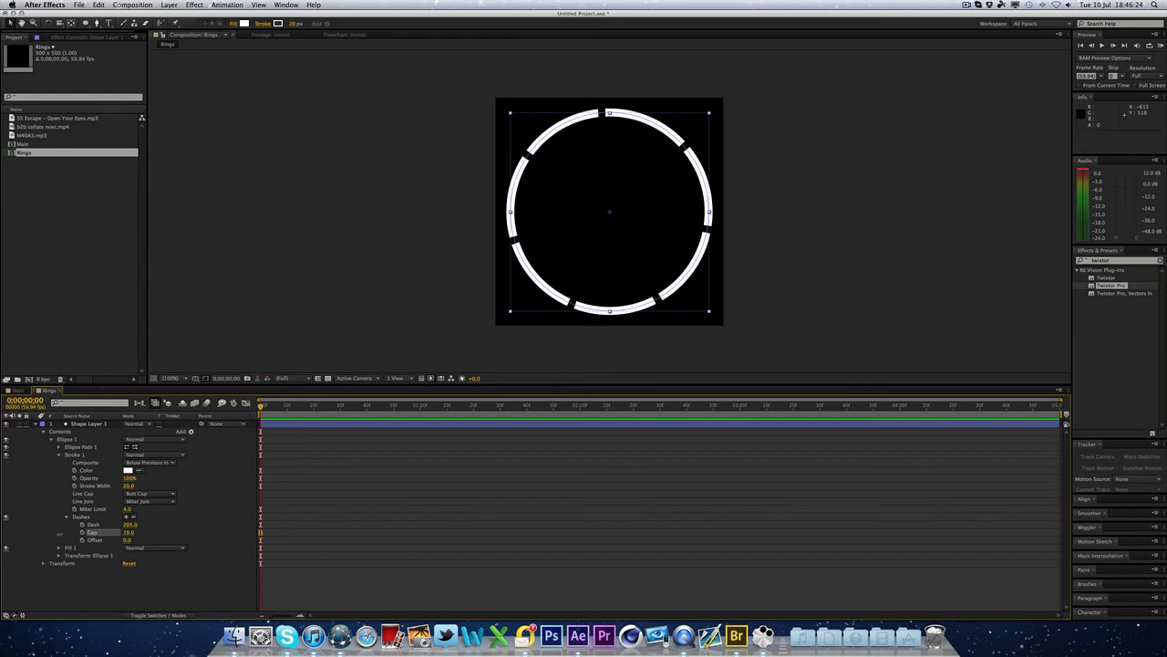
click(220, 309)
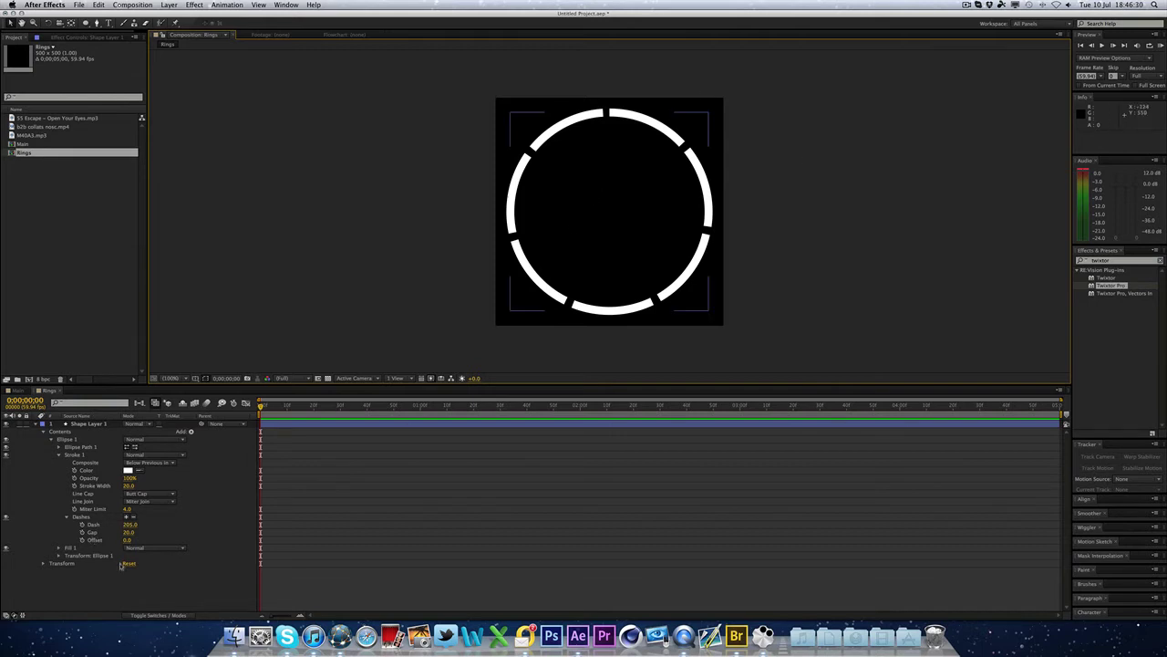
Duplicate the ring's shape layer and scale the copy down to 72% to form a smaller inner ring.
click(102, 425)
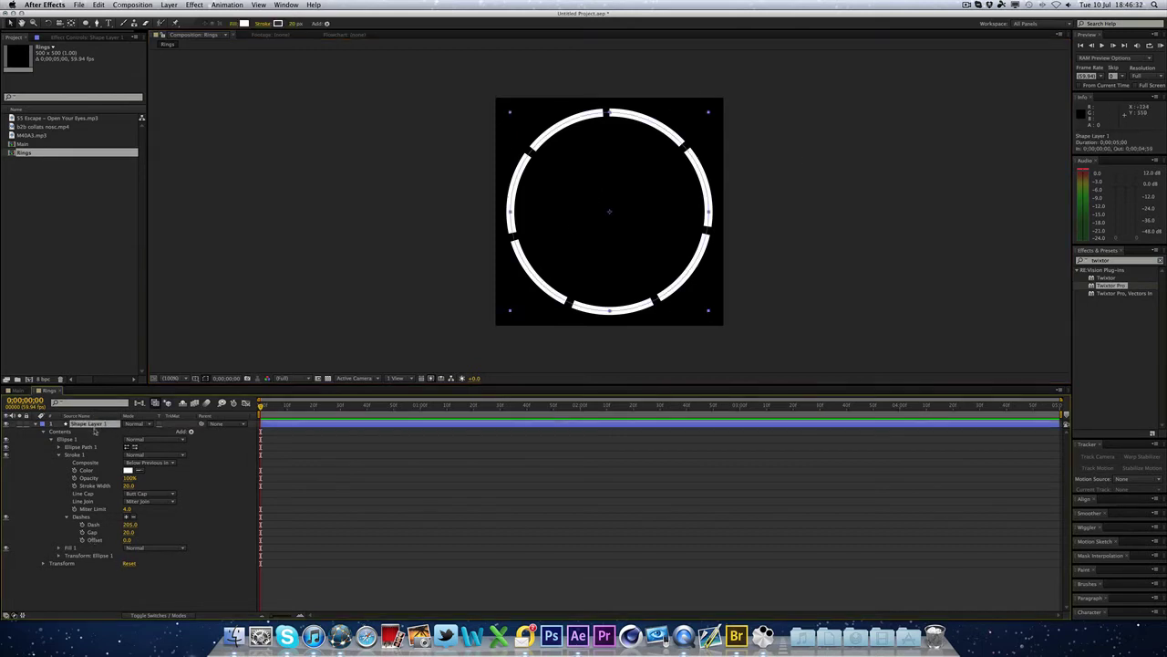
key(super)
key(super+d)
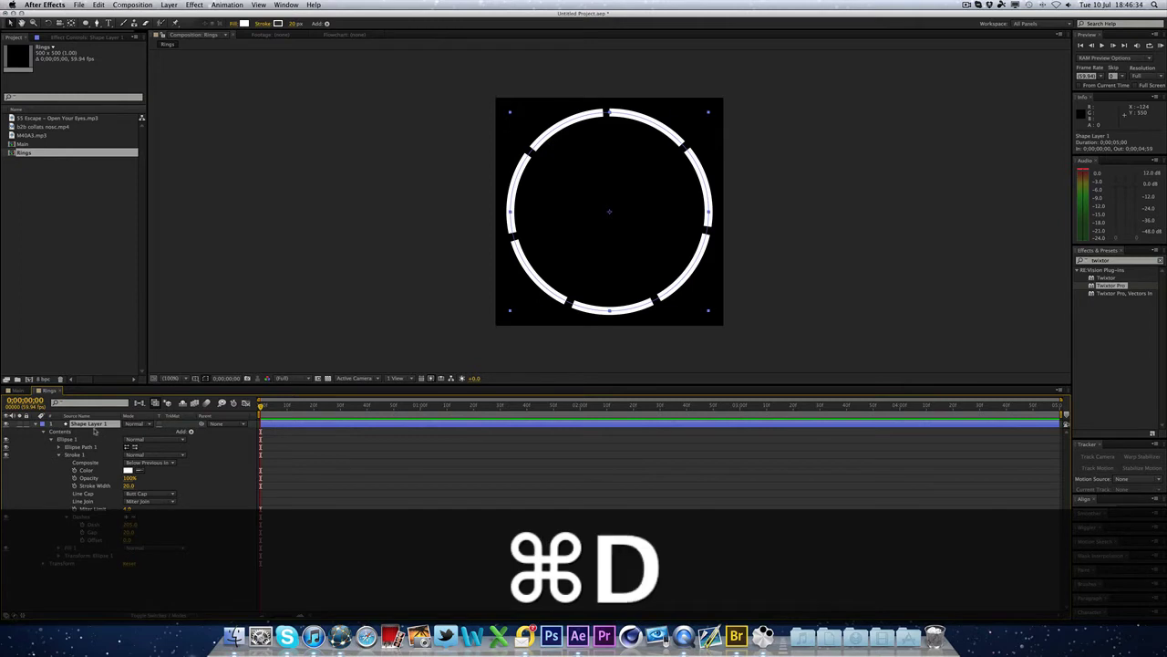
key(s)
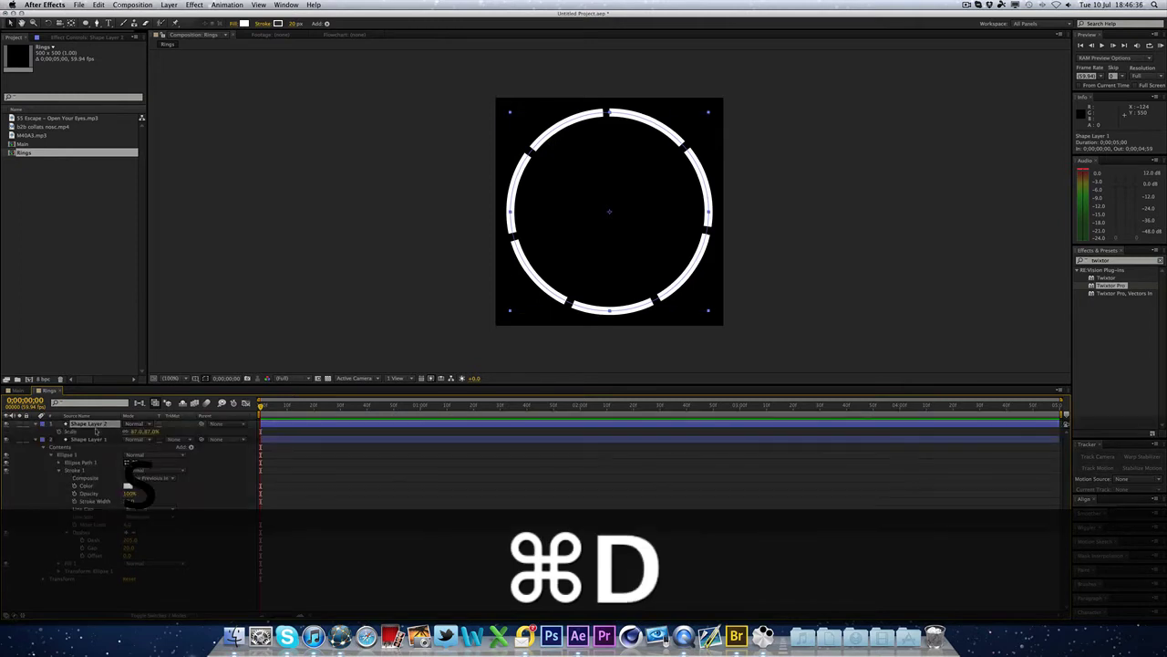
mouse_move(148, 432)
mouse_down()
mouse_move(133, 431)
mouse_move(143, 432)
mouse_up()
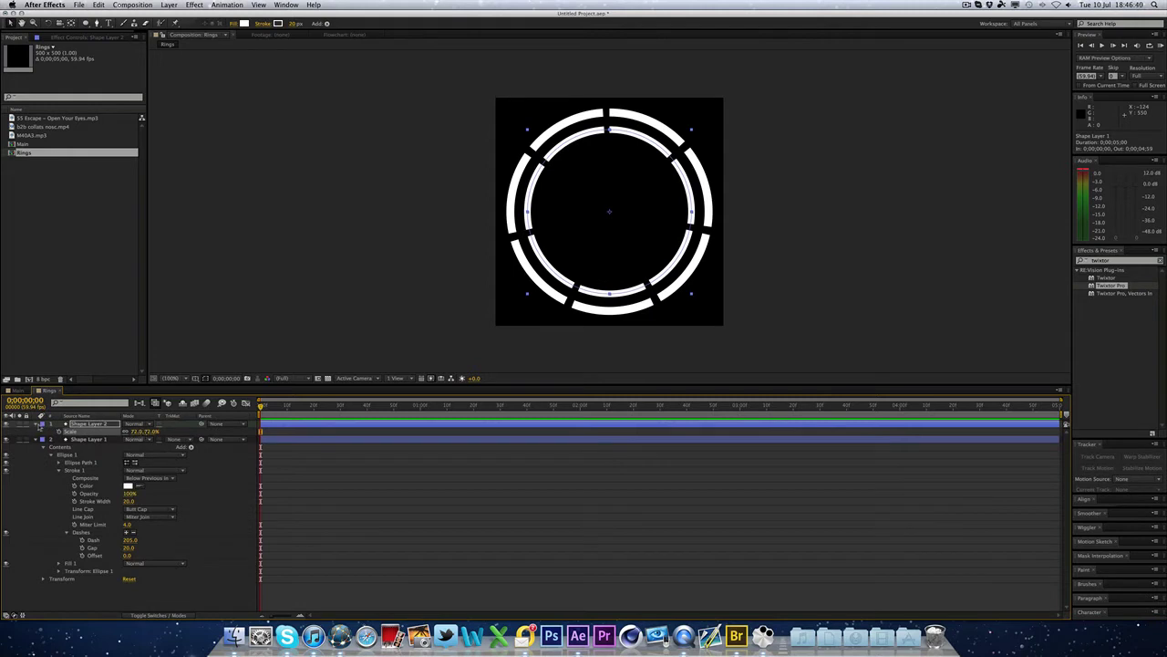
Shorten the dash length of the inner ring's stroke to 109.
click(41, 424)
click(37, 426)
click(36, 424)
click(35, 424)
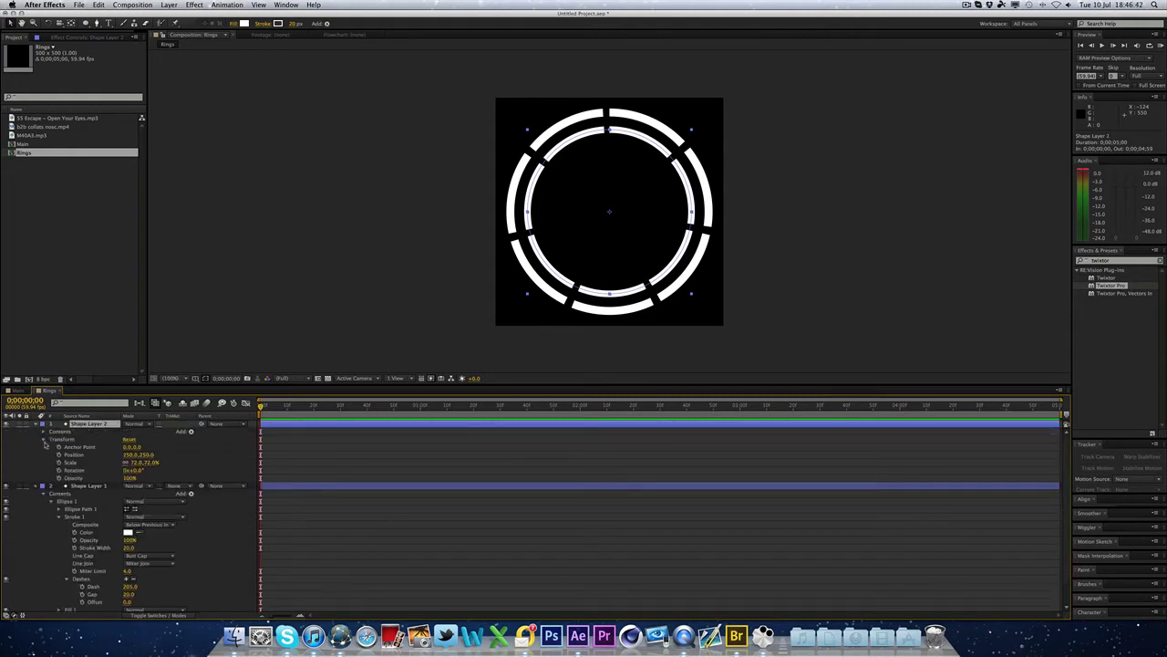
click(43, 431)
click(51, 439)
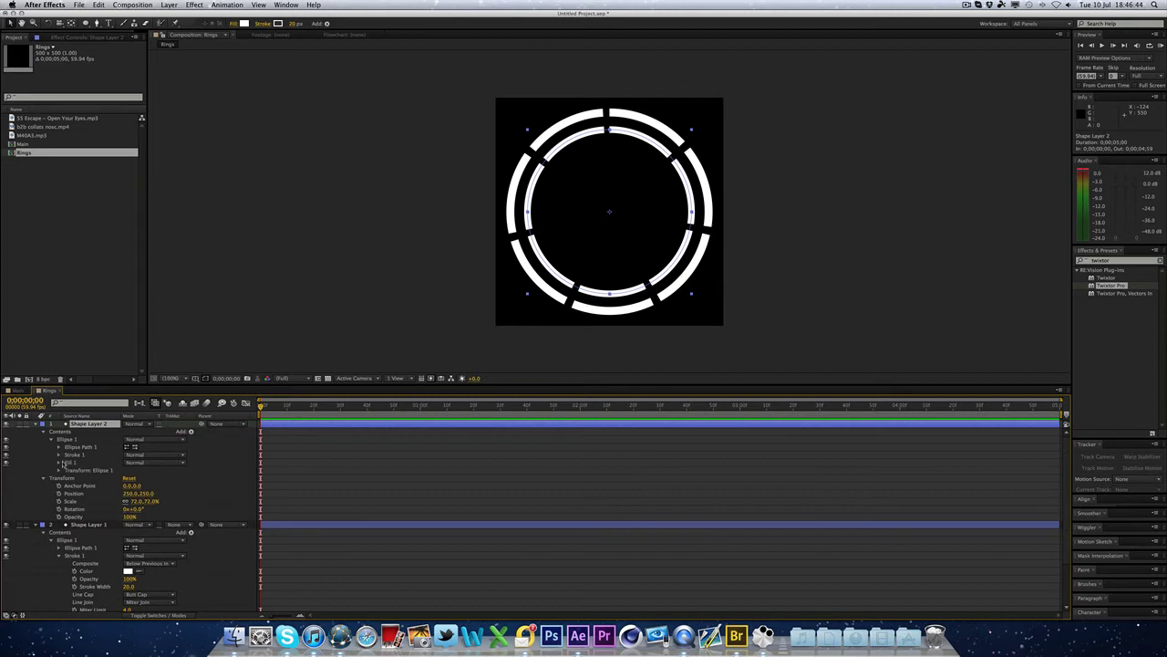
click(59, 455)
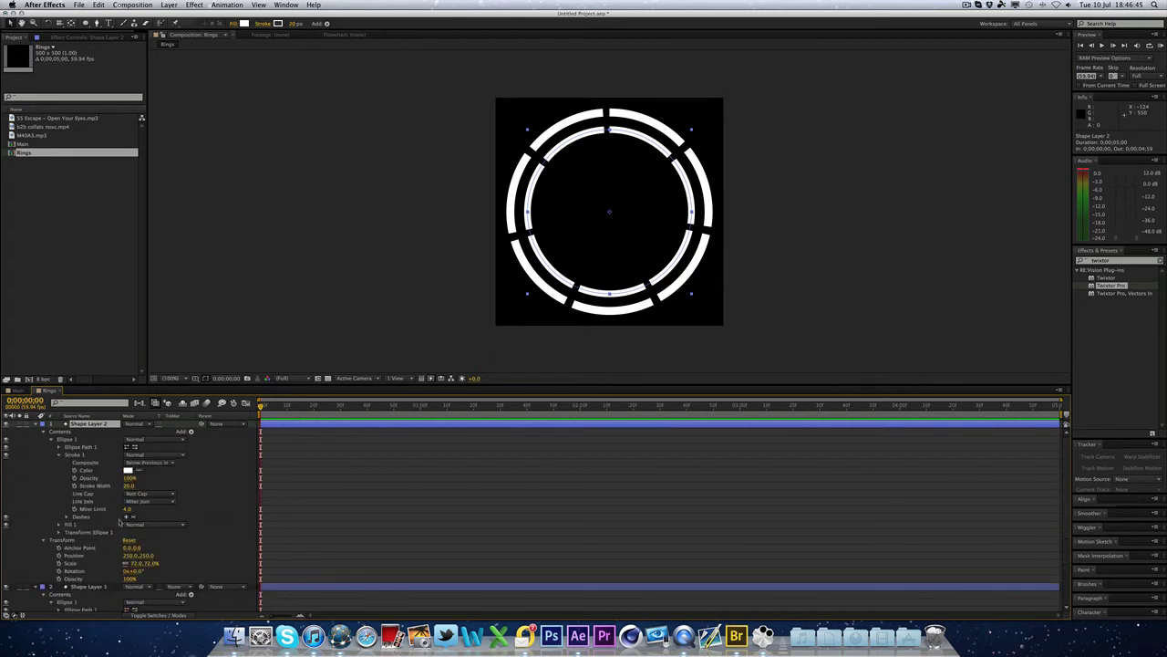
click(67, 517)
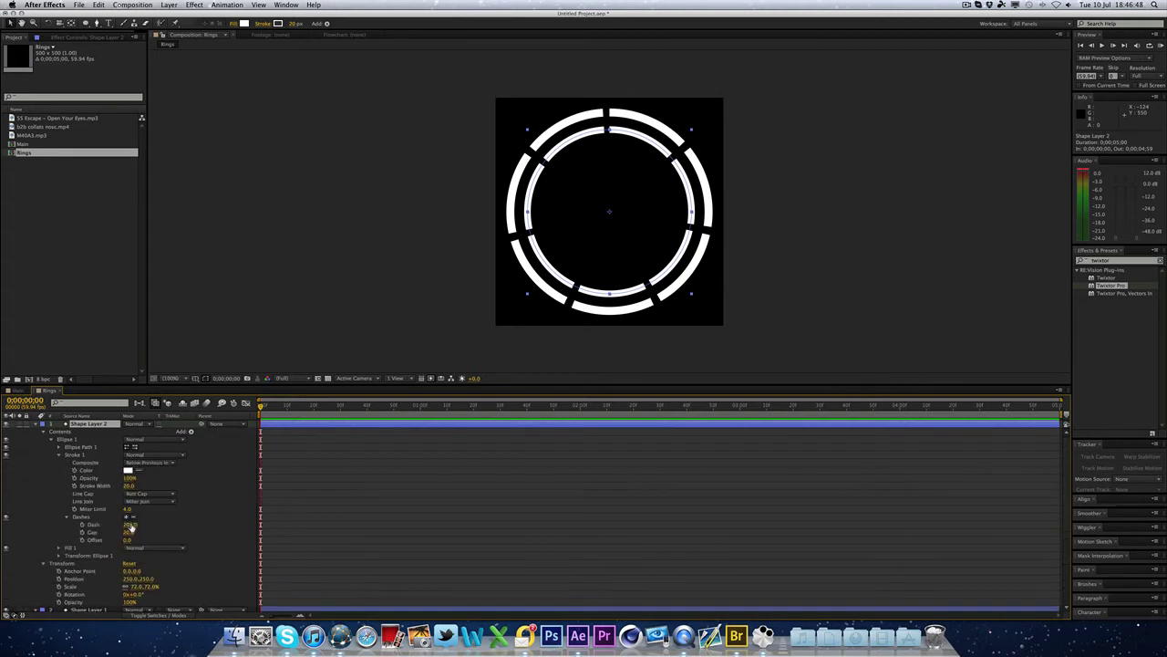
mouse_move(133, 525)
mouse_down()
mouse_move(116, 525)
mouse_move(131, 526)
mouse_up()
click(380, 325)
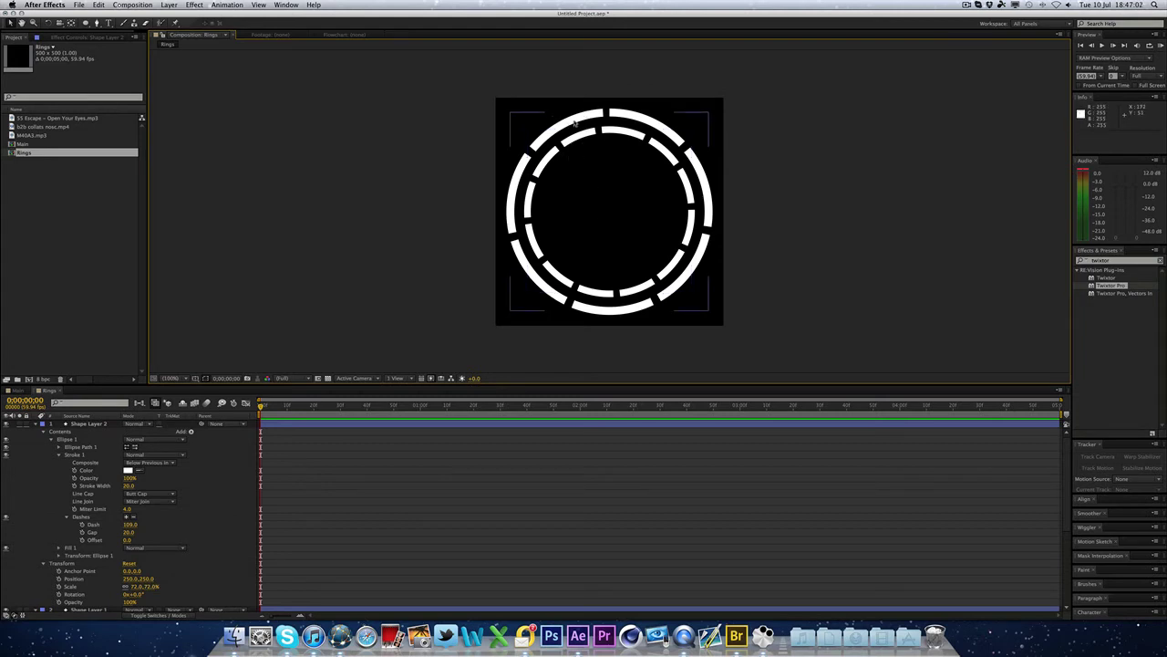
Collapse both ring layers and add starting rotation keyframes to them at the first frame.
drag(287, 408, 18, 426)
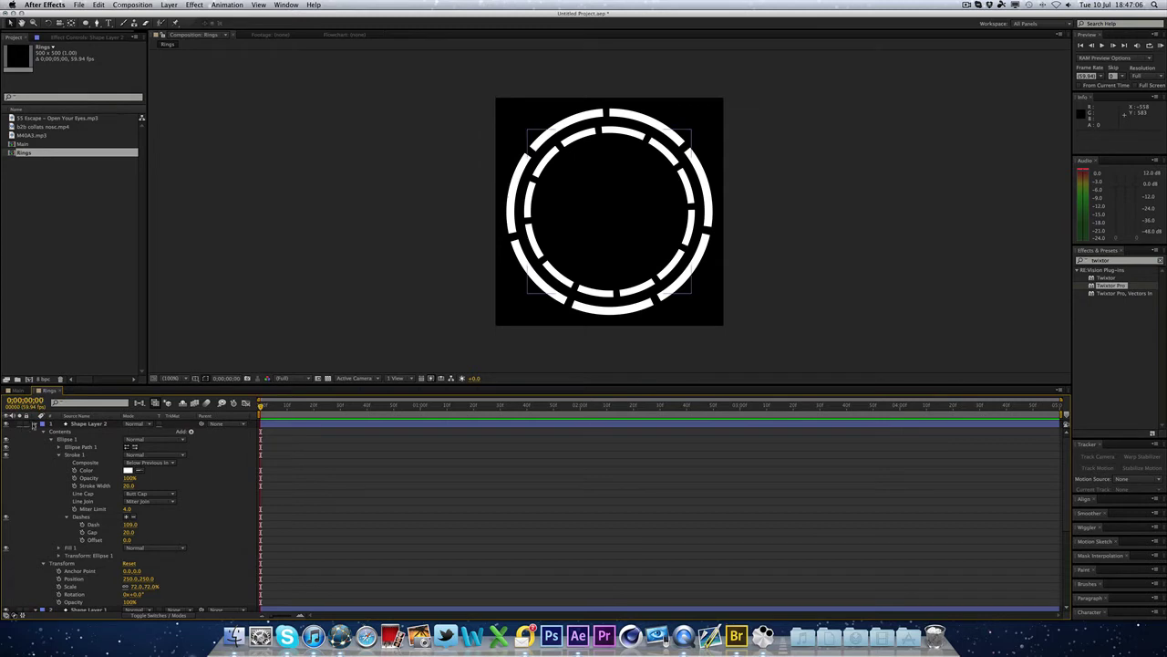
click(34, 424)
click(35, 431)
click(77, 424)
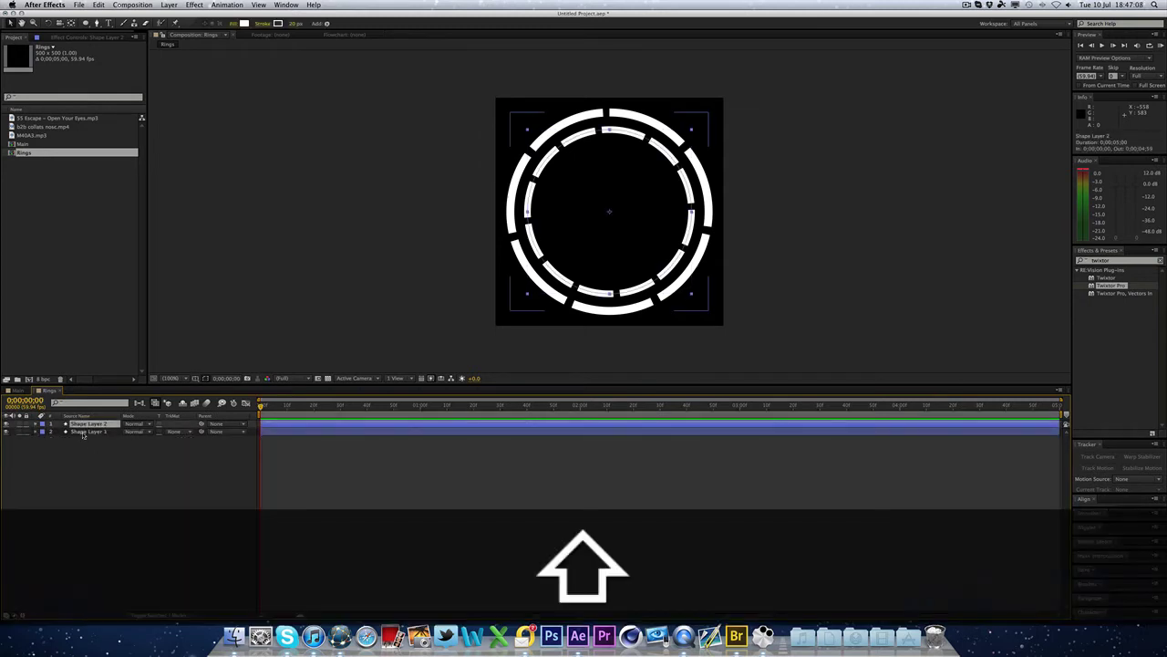
shift+click(84, 435)
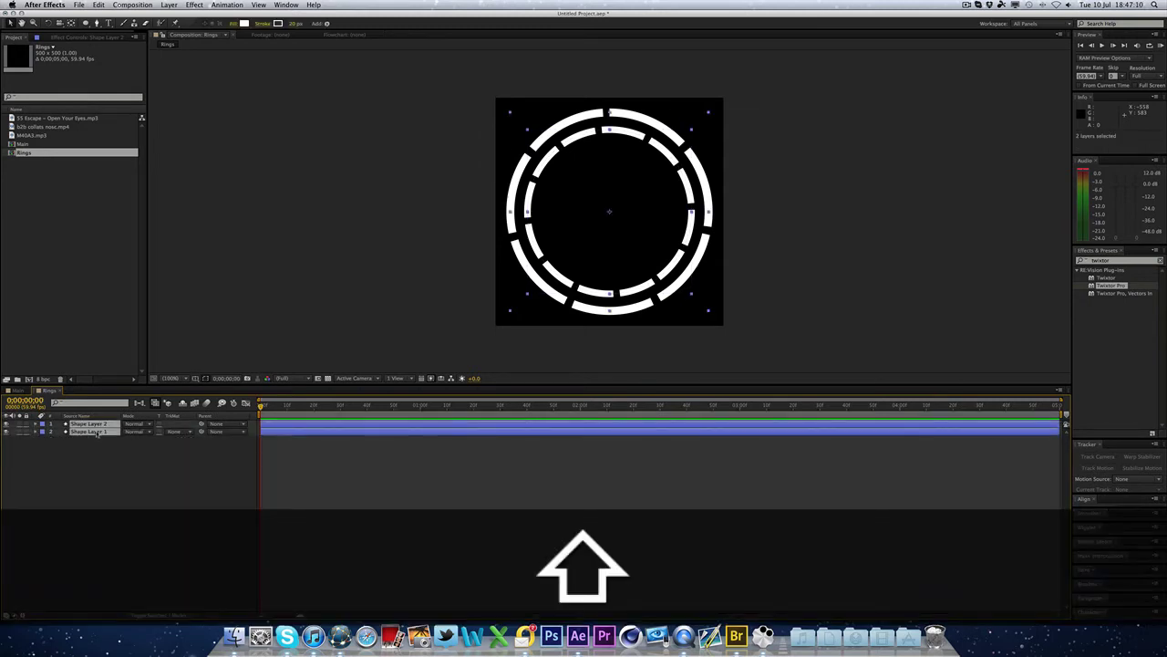
key(r)
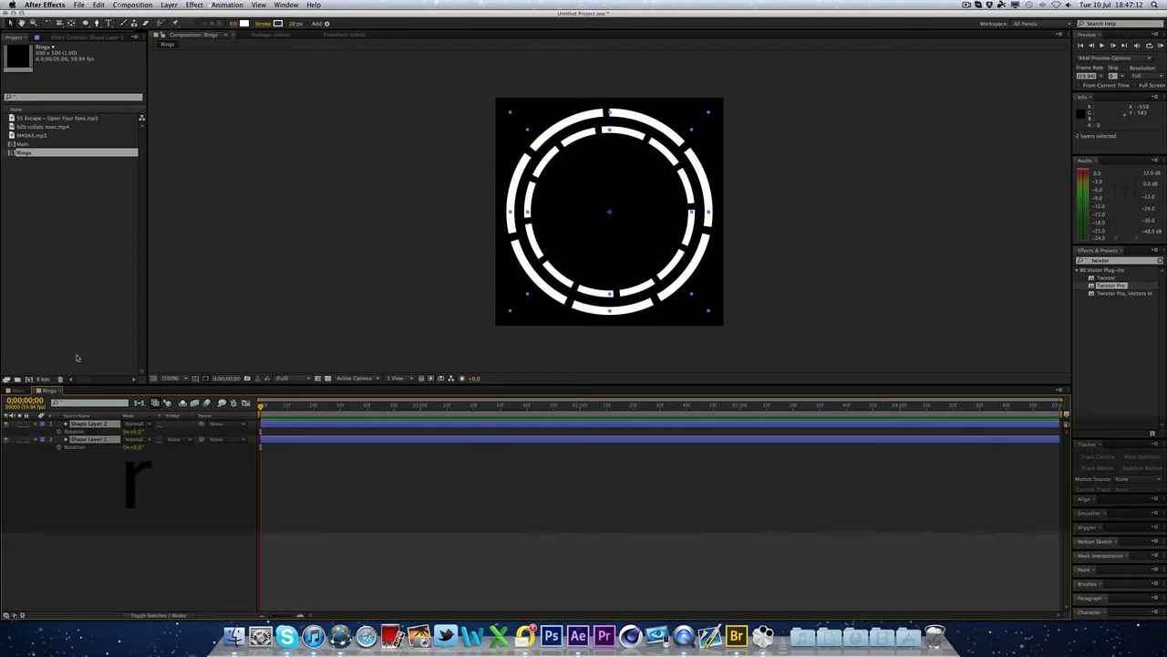
click(60, 432)
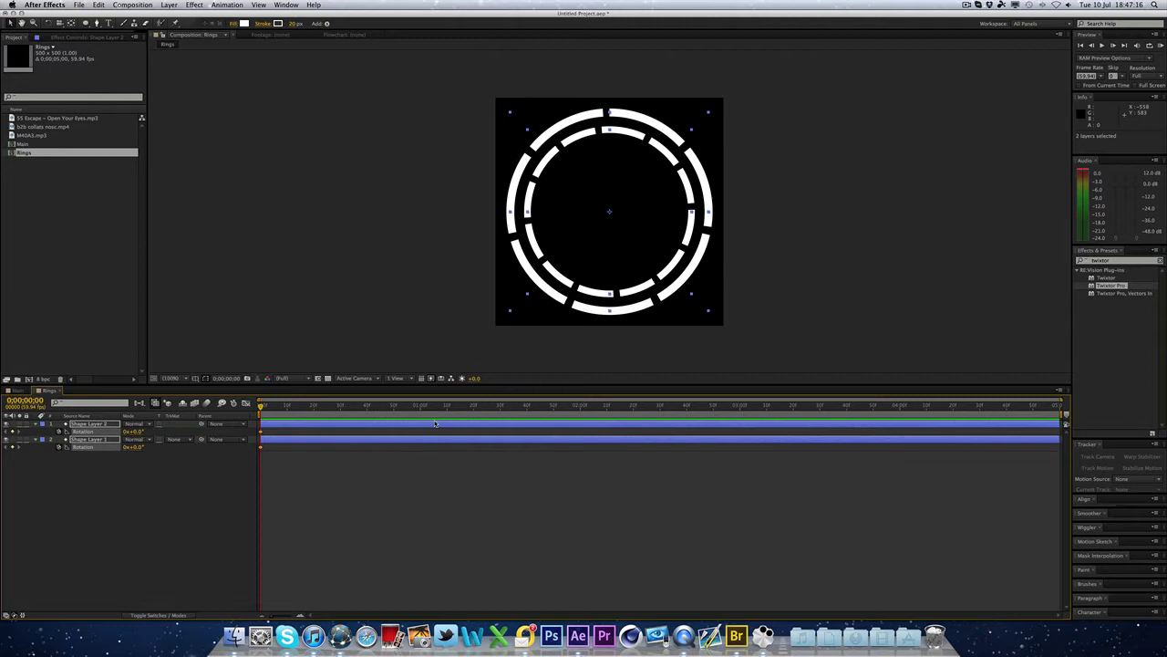
At 0;00;04;59, keyframe the inner ring's rotation to 6 full turns and the outer ring's to -6, and preview the motion.
drag(1045, 403, 1079, 412)
click(182, 511)
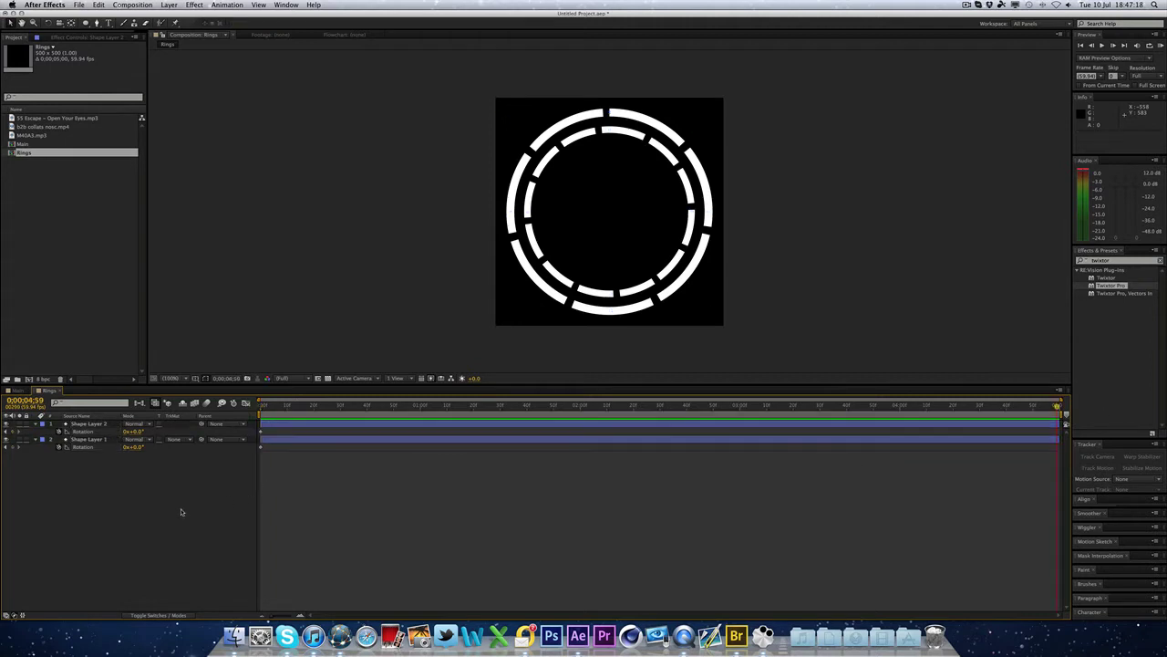
click(133, 430)
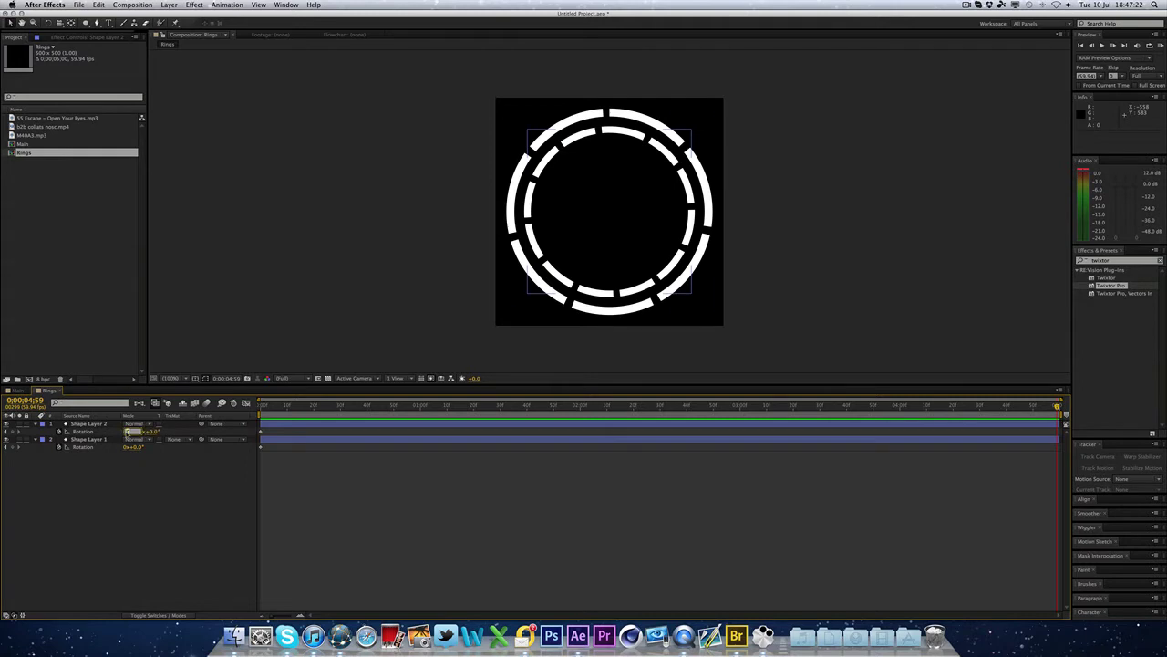
text(6)
key(Return)
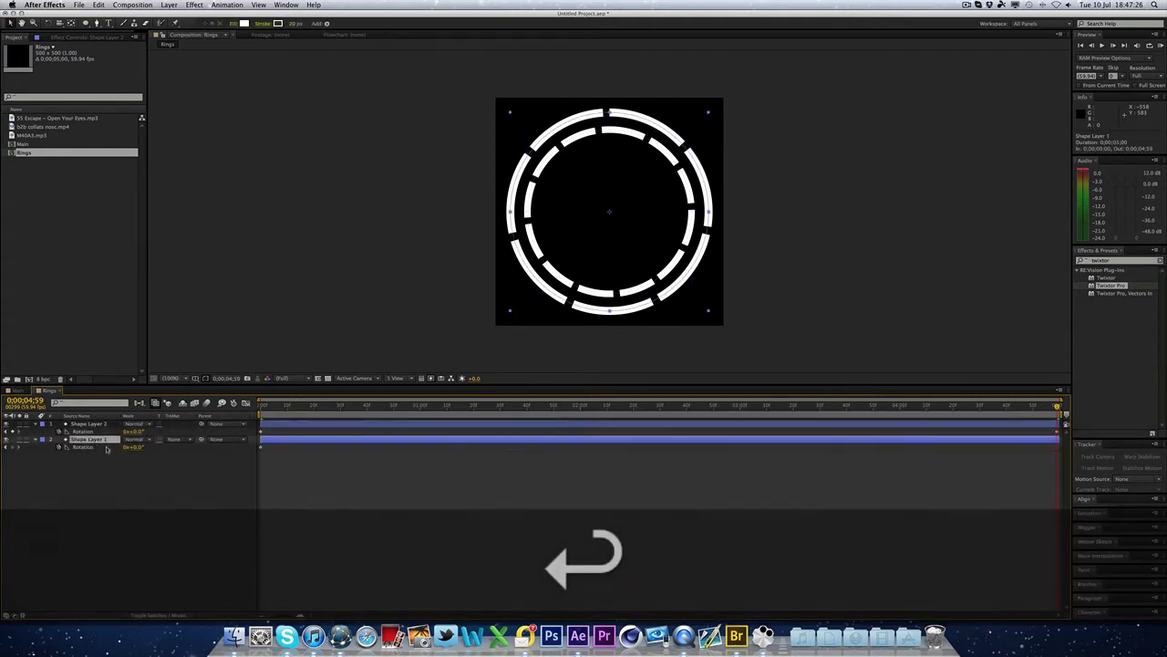
click(133, 447)
text(6)
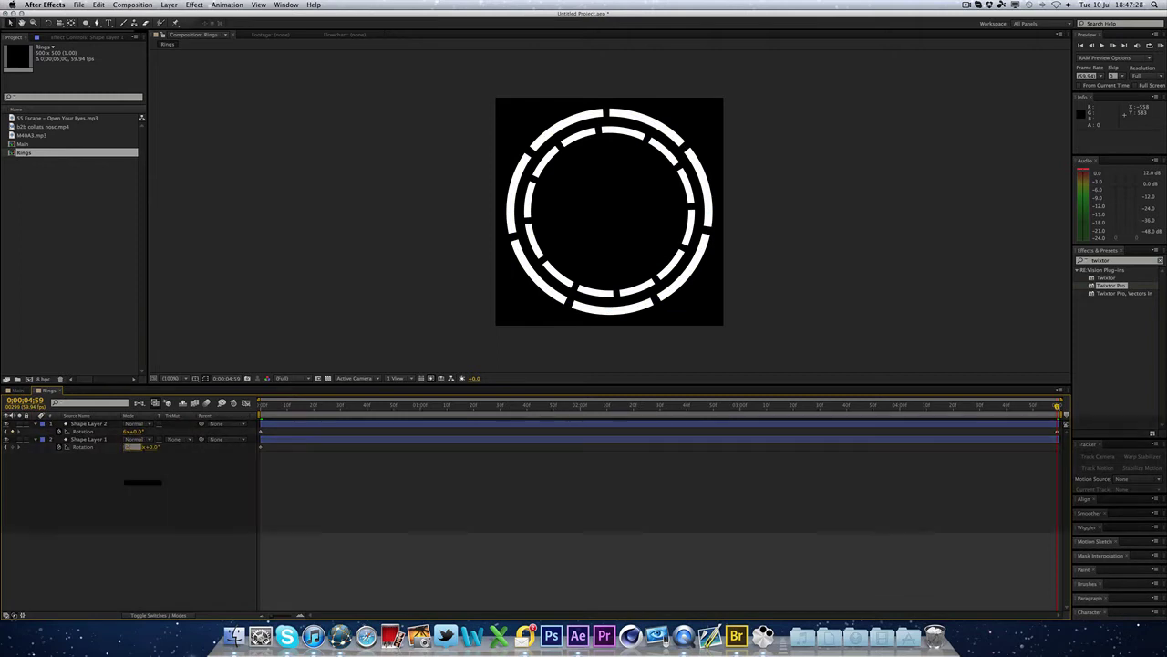
key(Return)
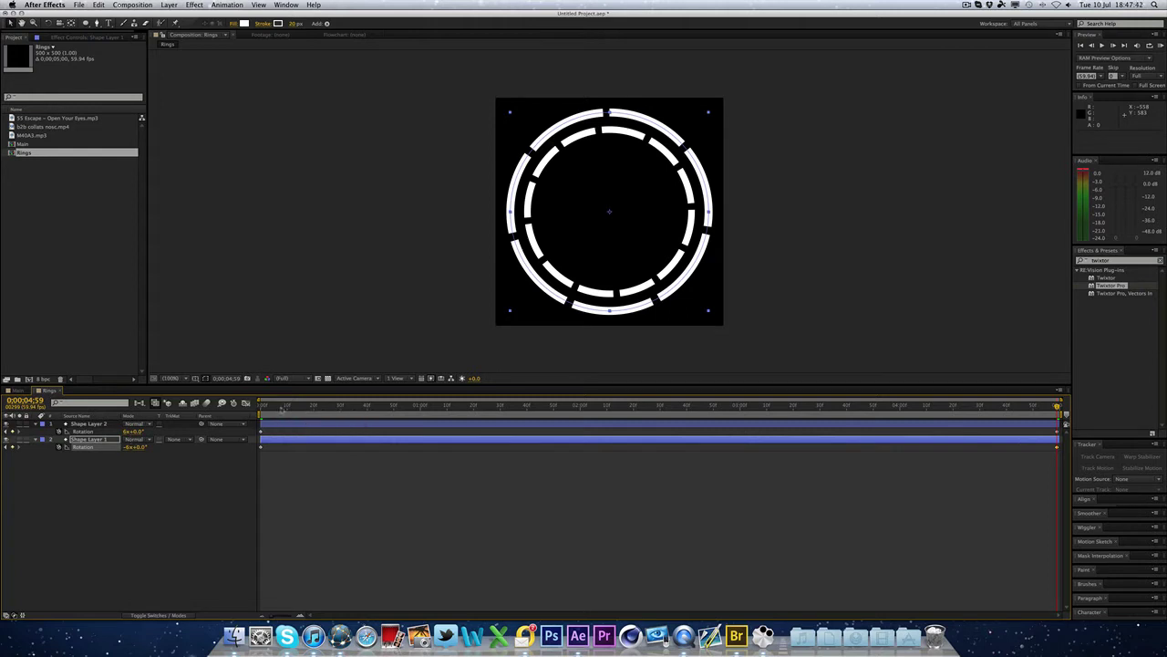
drag(261, 407, 528, 419)
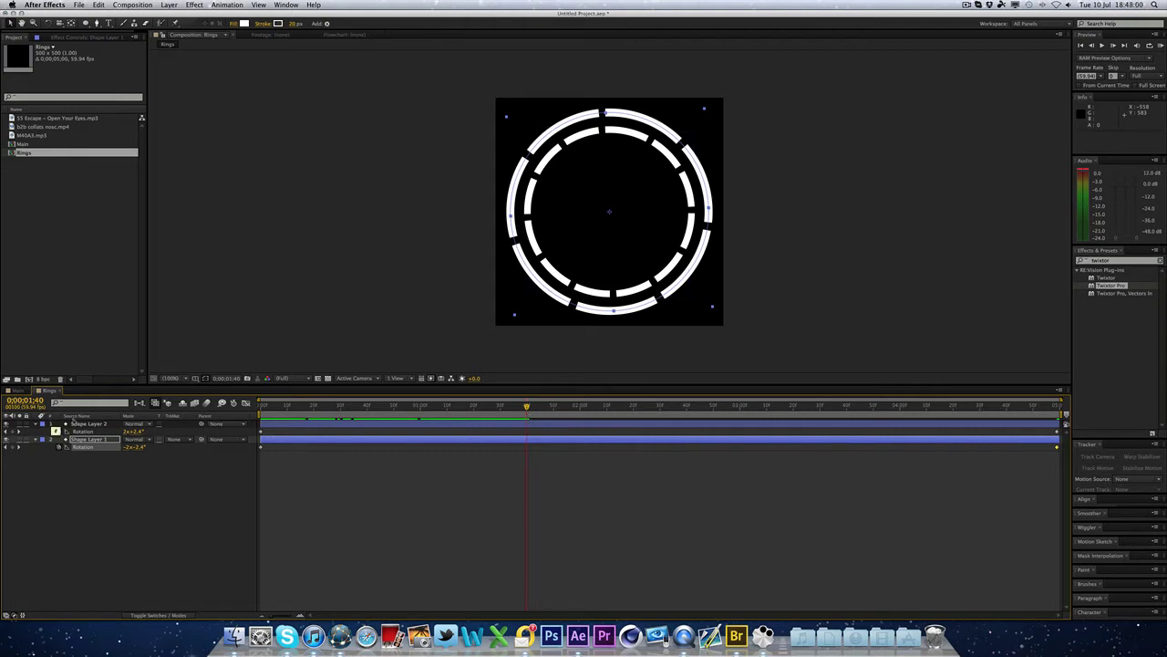
click(125, 438)
drag(526, 407, 753, 415)
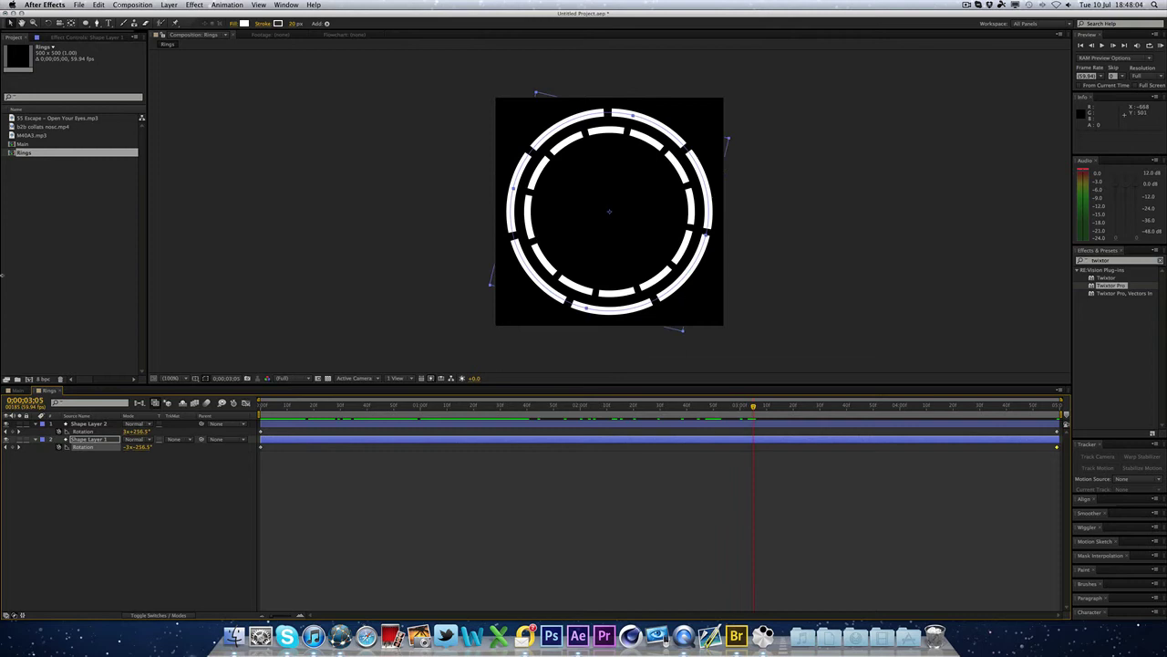
click(311, 279)
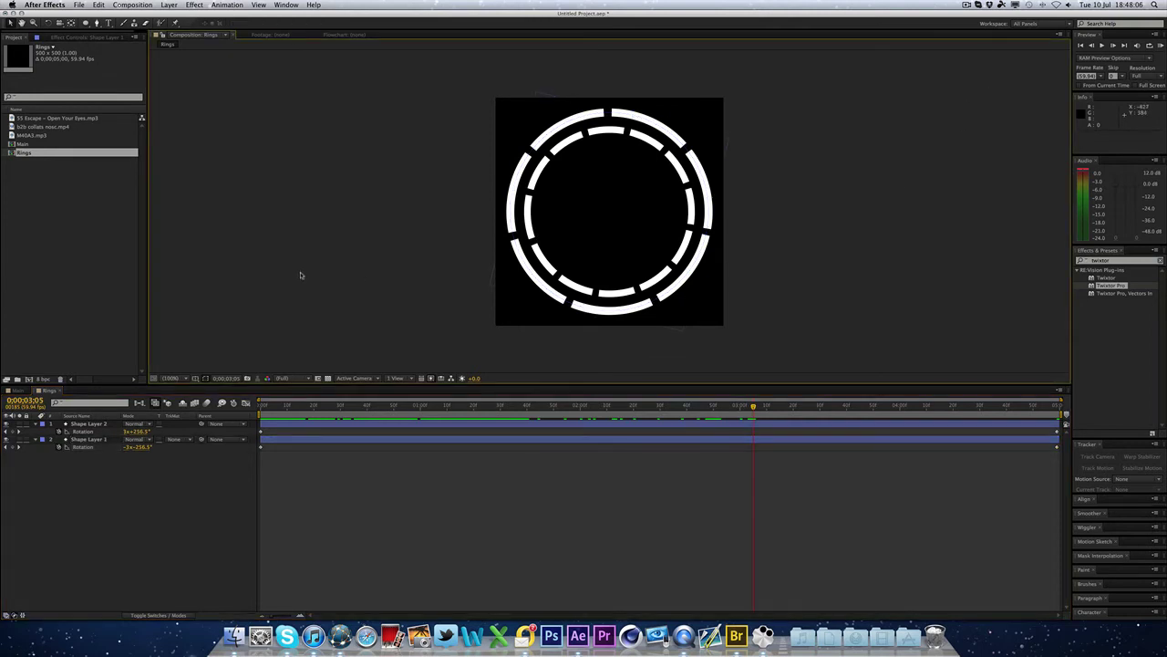
Place the Rings composition above the sniper clip in the Main composition.
click(20, 391)
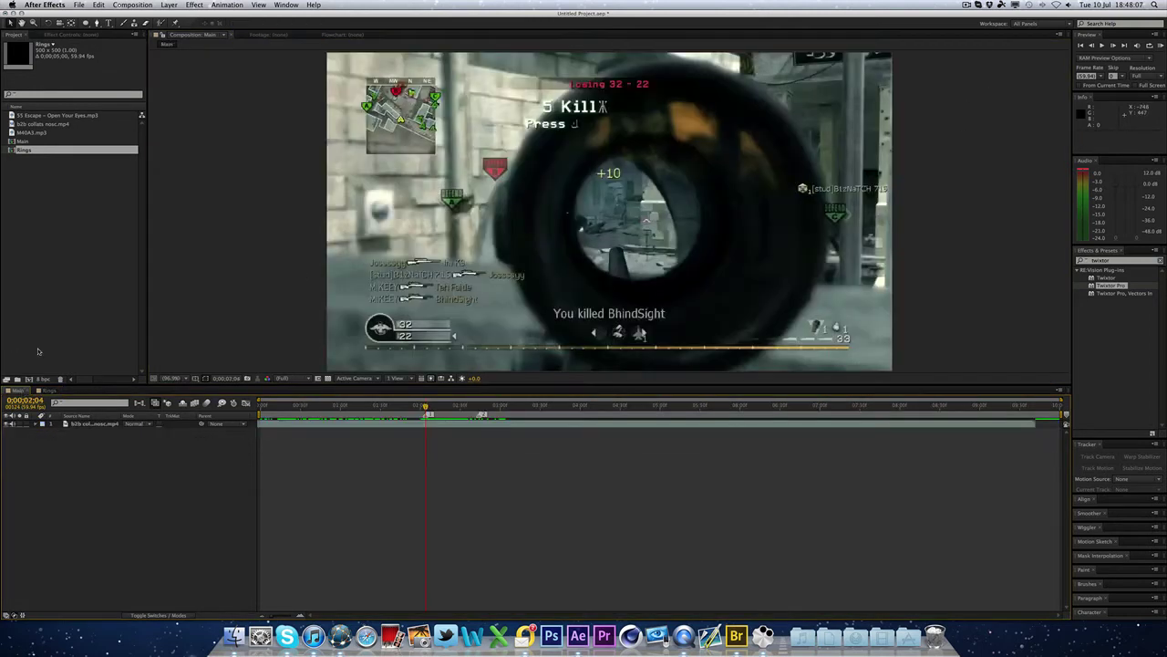
click(19, 153)
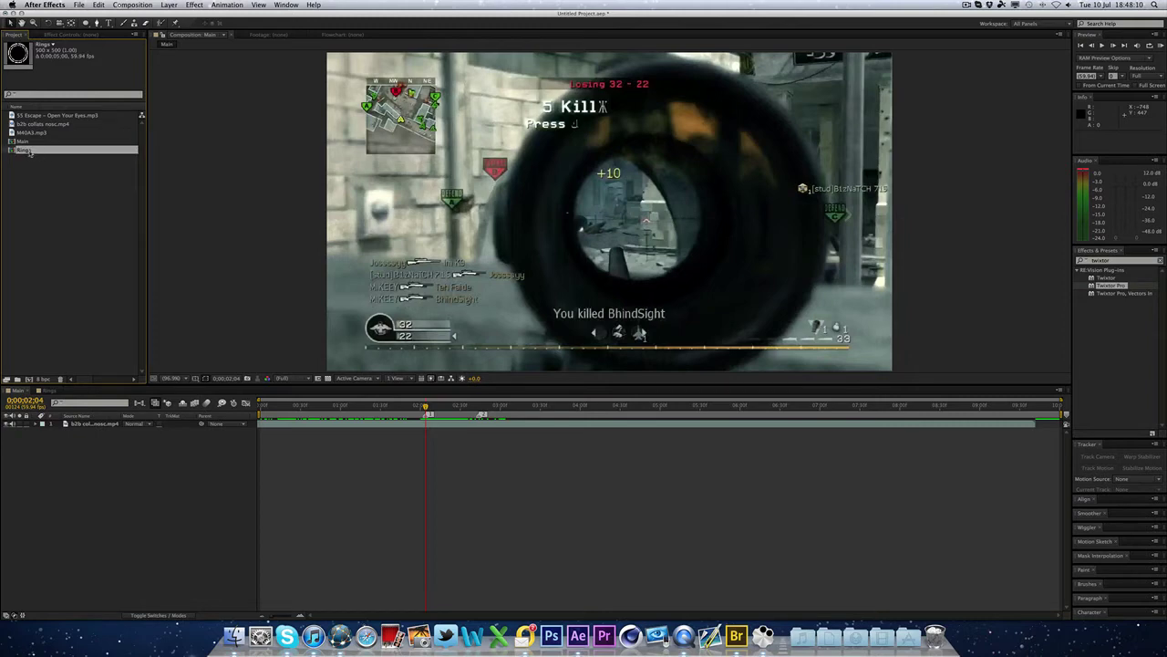
drag(31, 152, 394, 424)
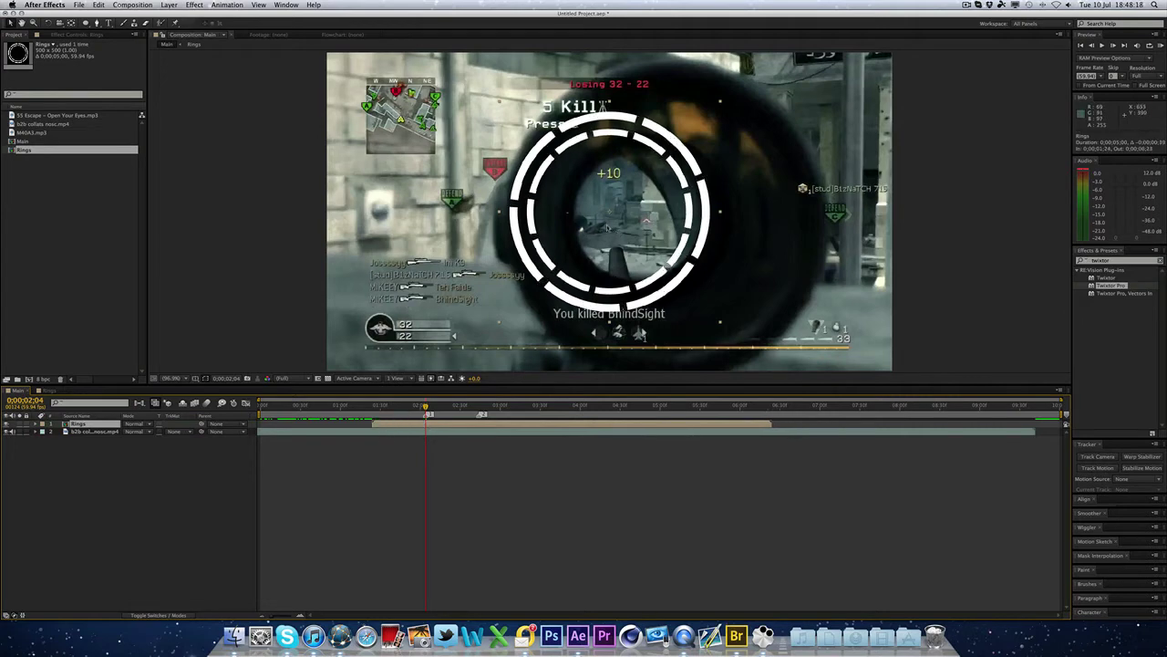
Align the start of the Rings layer with the scope-in marker at 0;00;02;04 and check the cut frame by frame.
click(295, 412)
key(Page_Down)
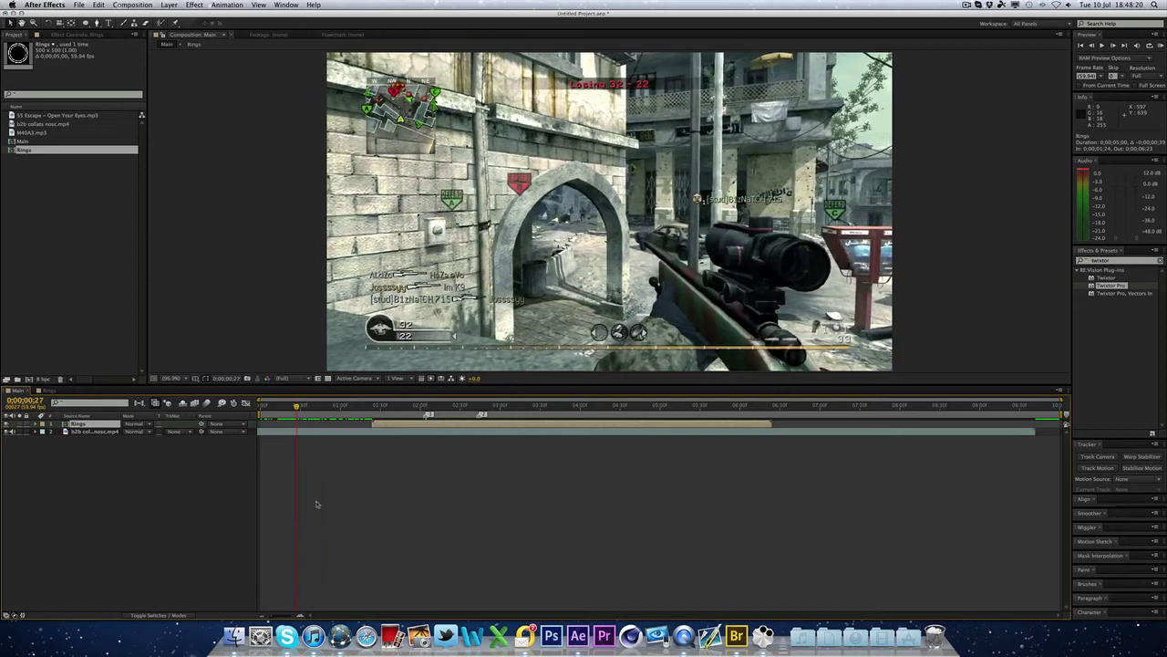
key(1)
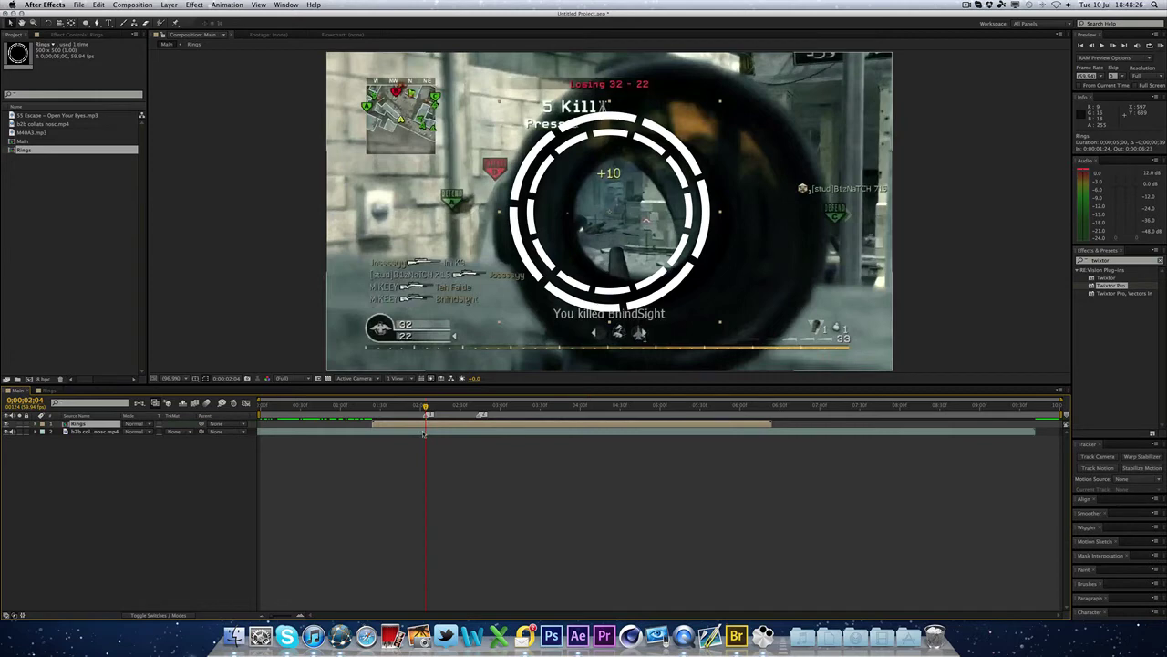
key(bracketleft)
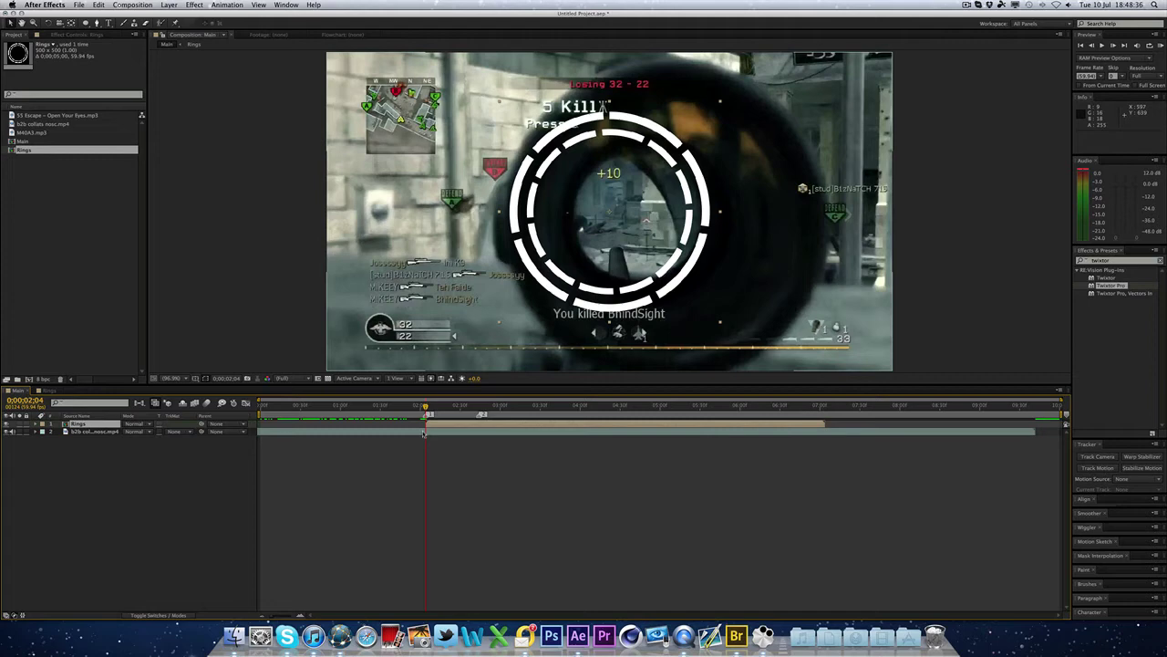
key(super+Left)
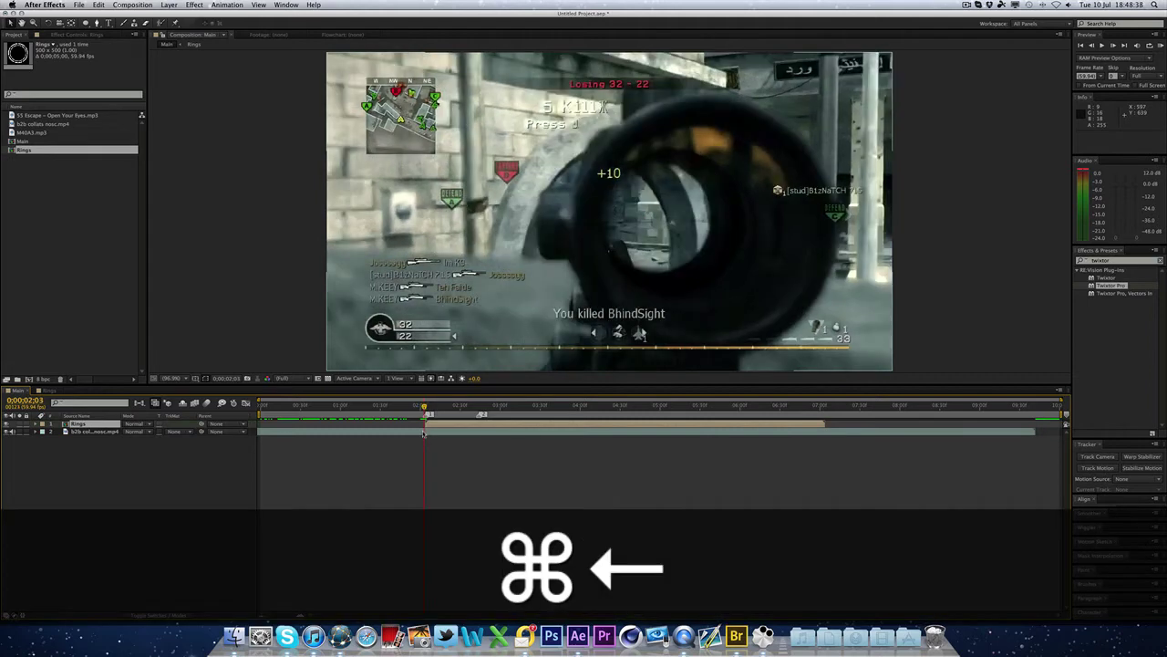
key(super+Right)
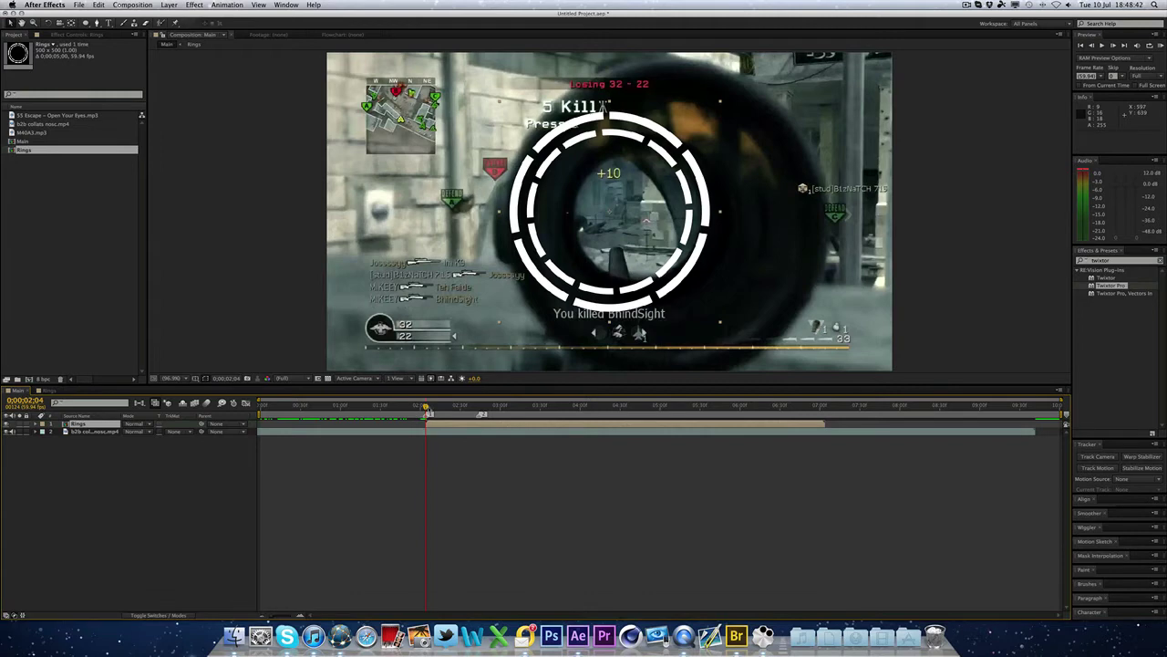
Preview the cut from the scope-in marker and show the Rings layer's Position, Scale and Opacity properties.
key(space)
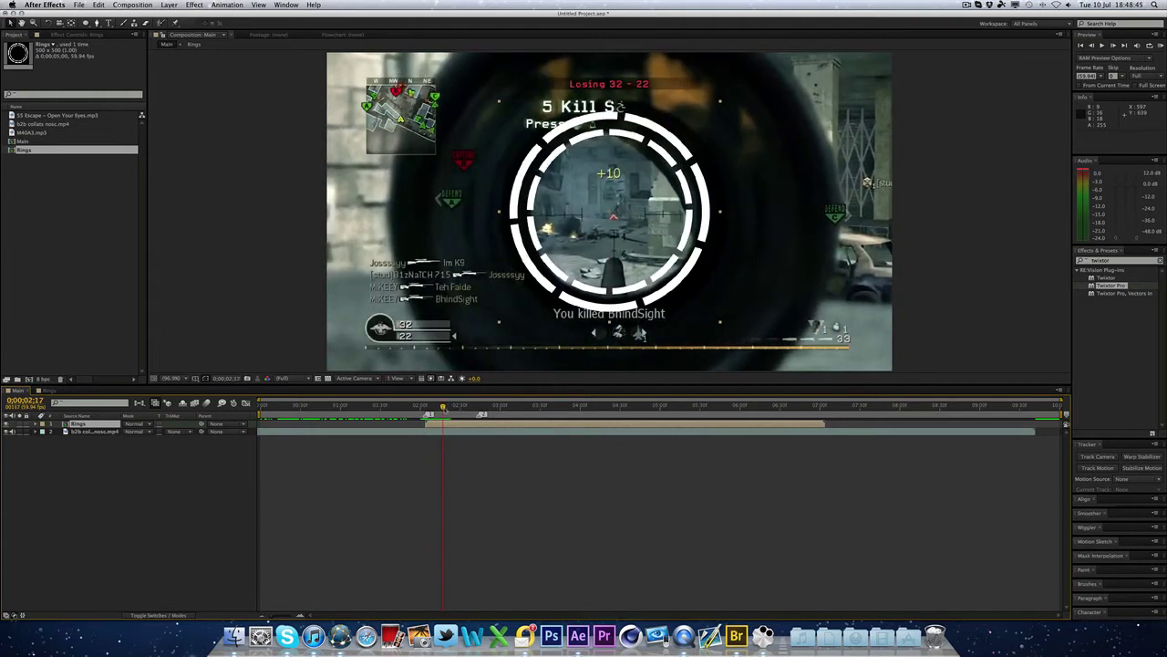
key(1)
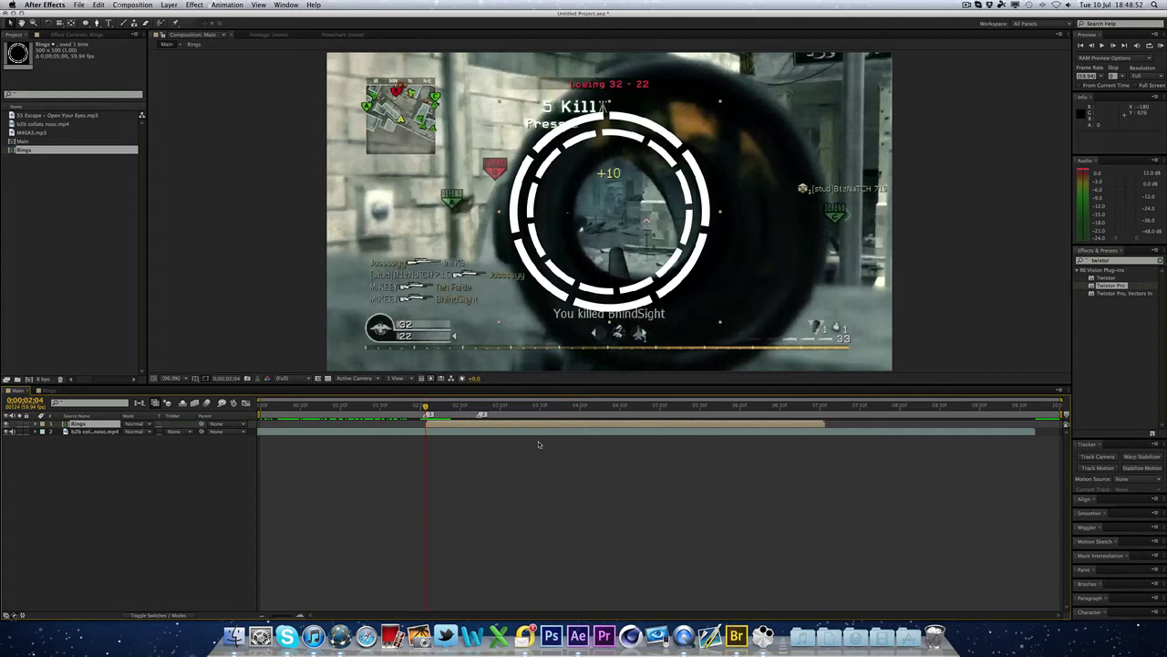
key(shift)
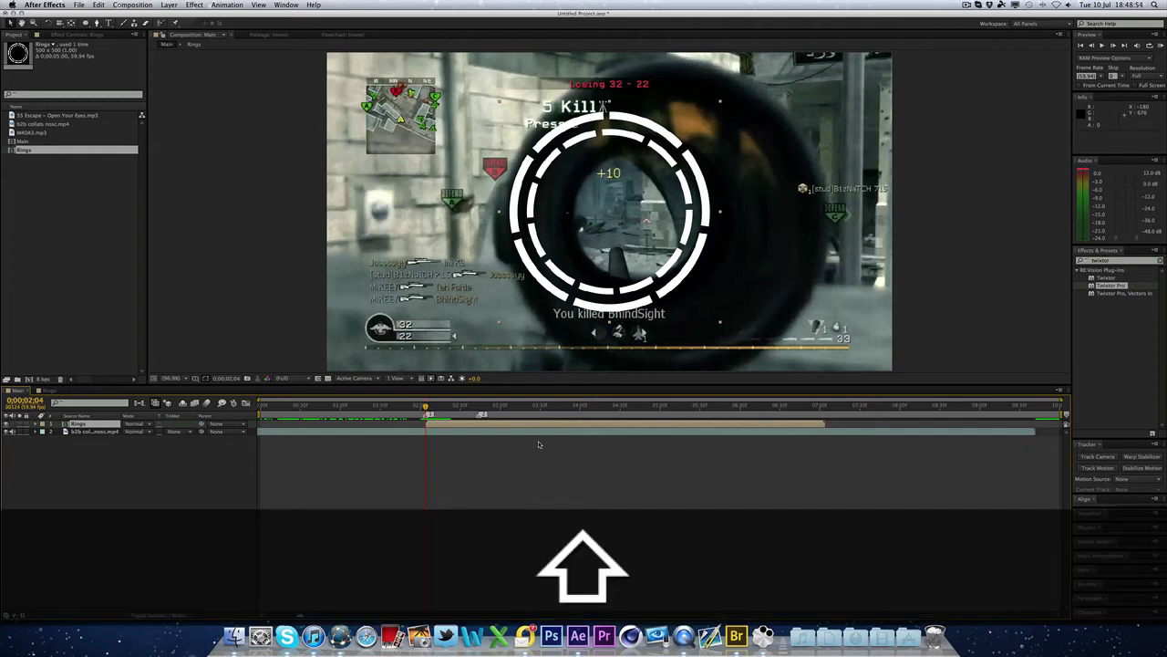
key(shift+t)
click(180, 537)
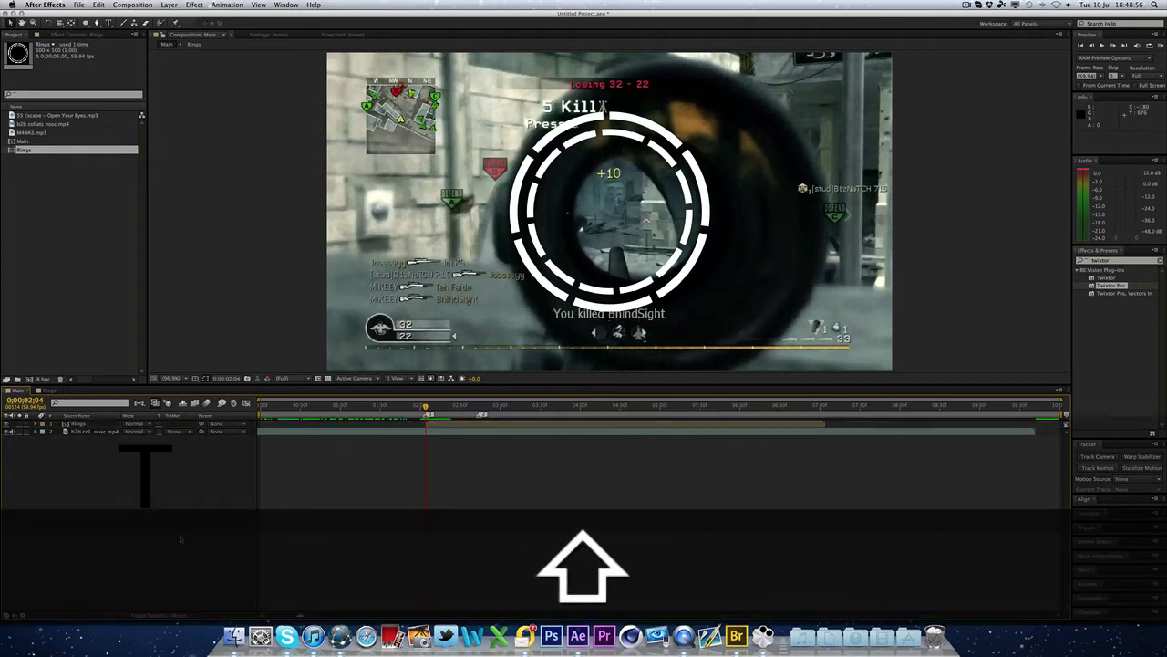
click(120, 425)
key(t)
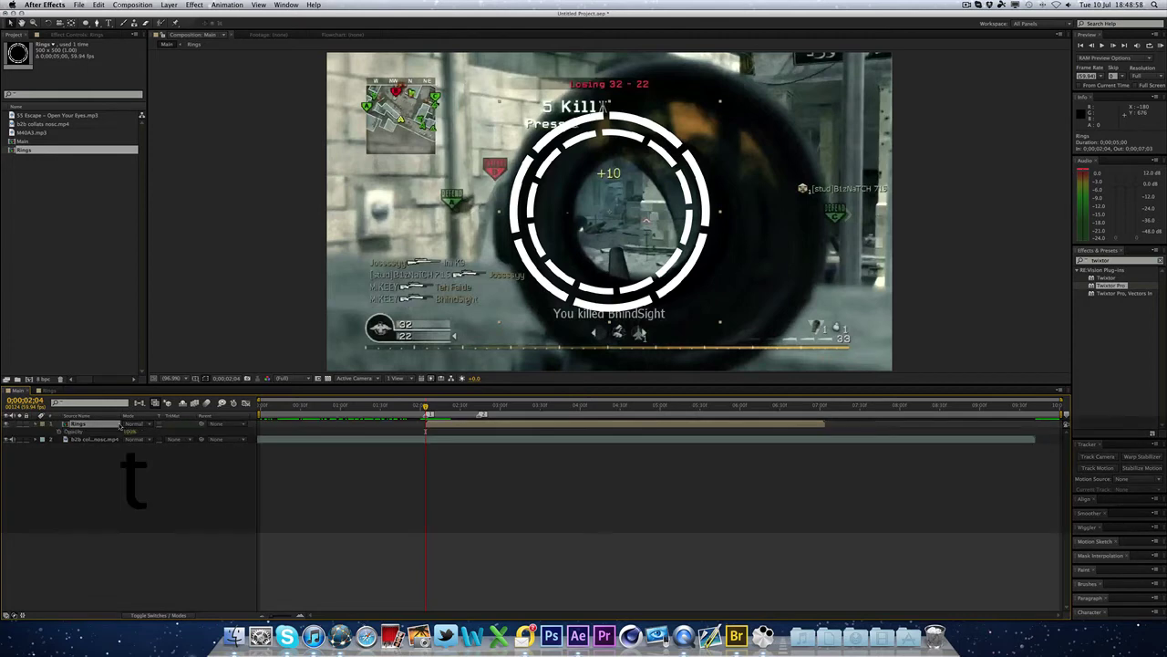
key(shift)
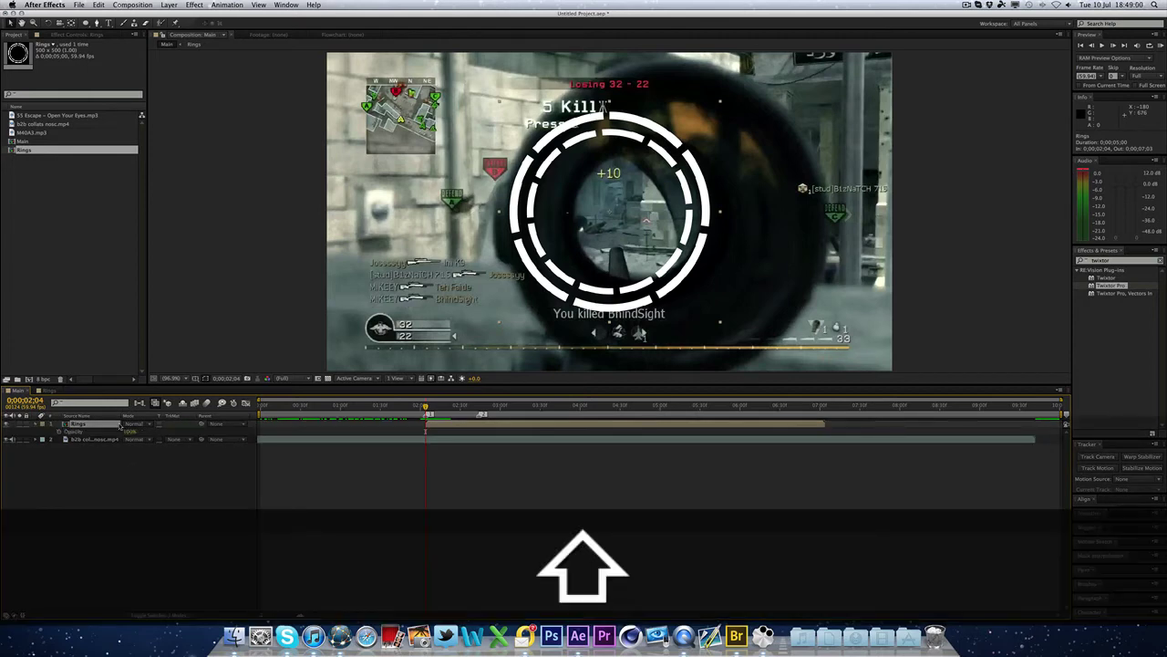
key(shift+s)
key(shift+p)
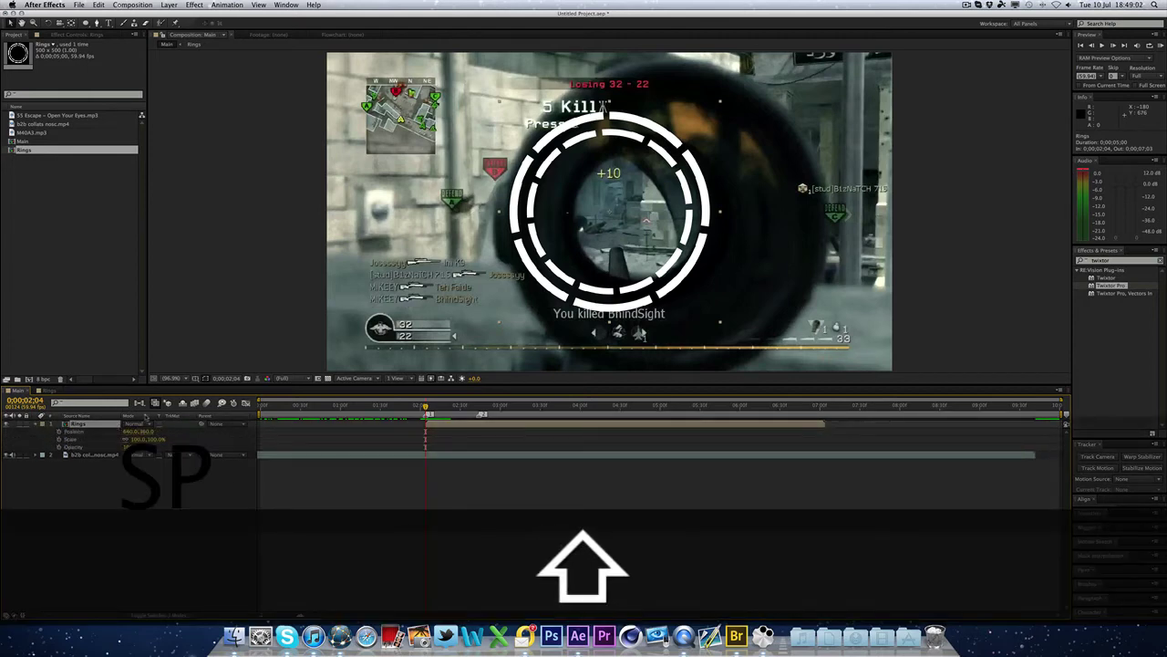
Add Position, Scale and Opacity keyframes to the Rings layer at the scope-in marker, 0;00;02;04.
click(302, 615)
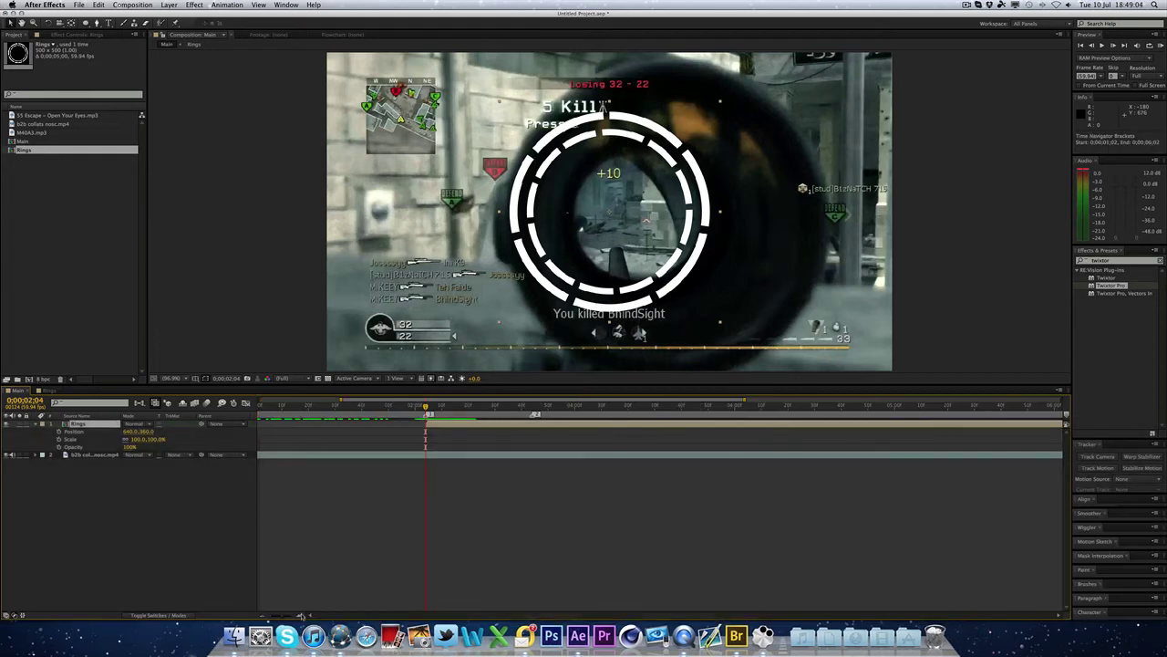
click(301, 616)
click(301, 616)
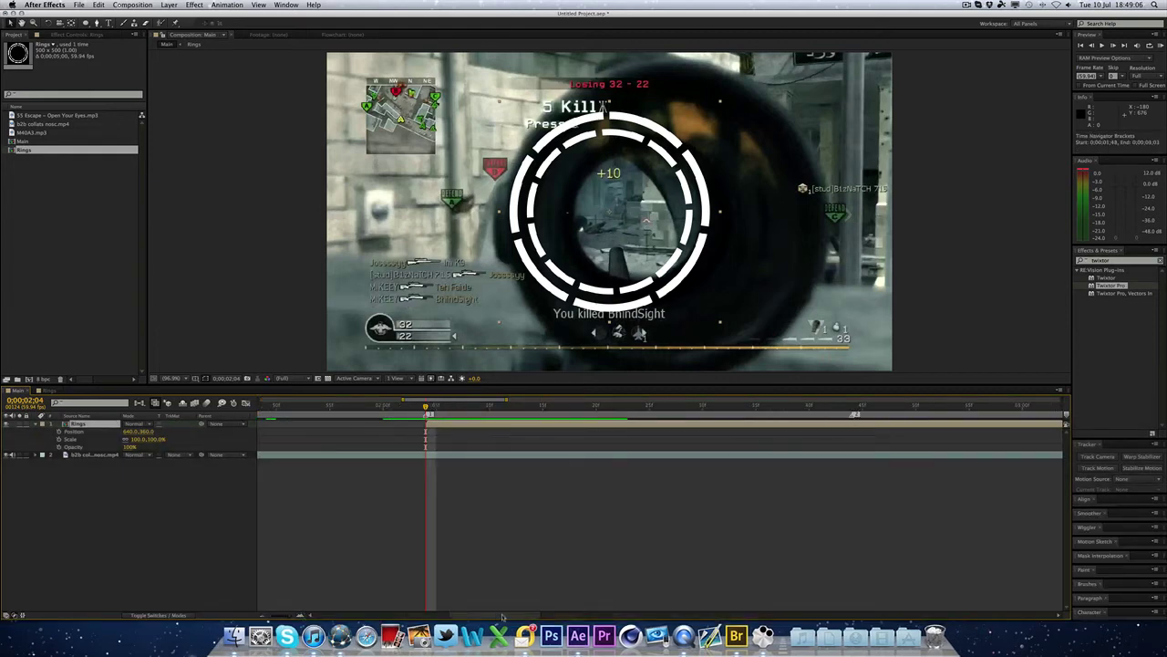
drag(505, 616, 516, 616)
click(301, 616)
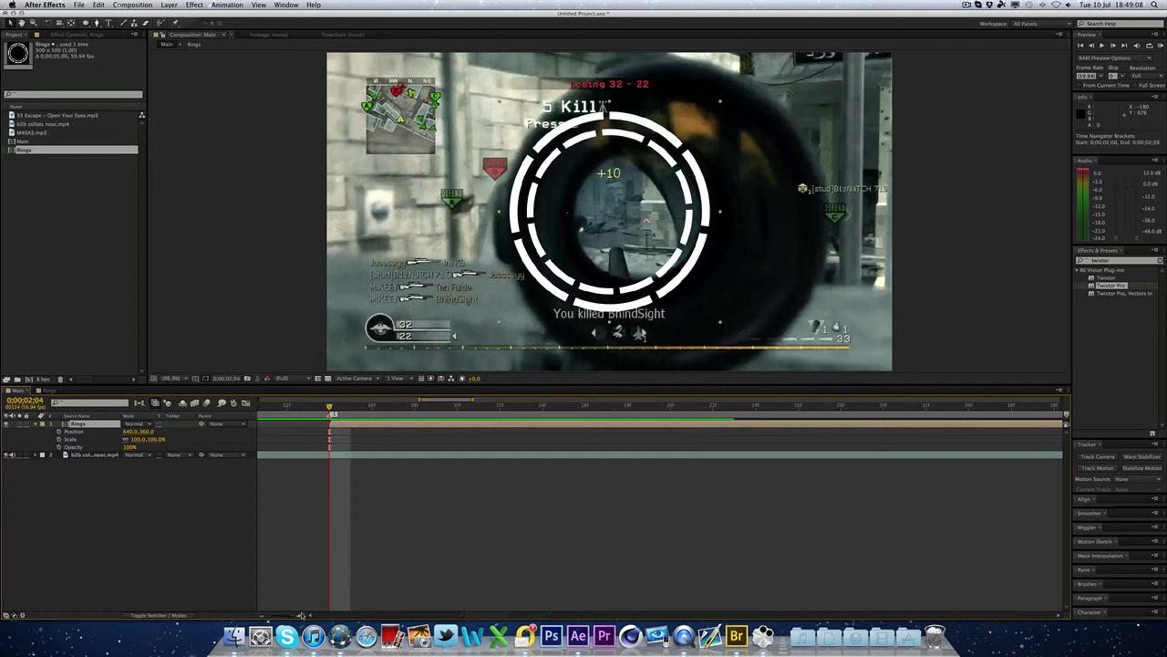
scroll(482, 618, right, 6)
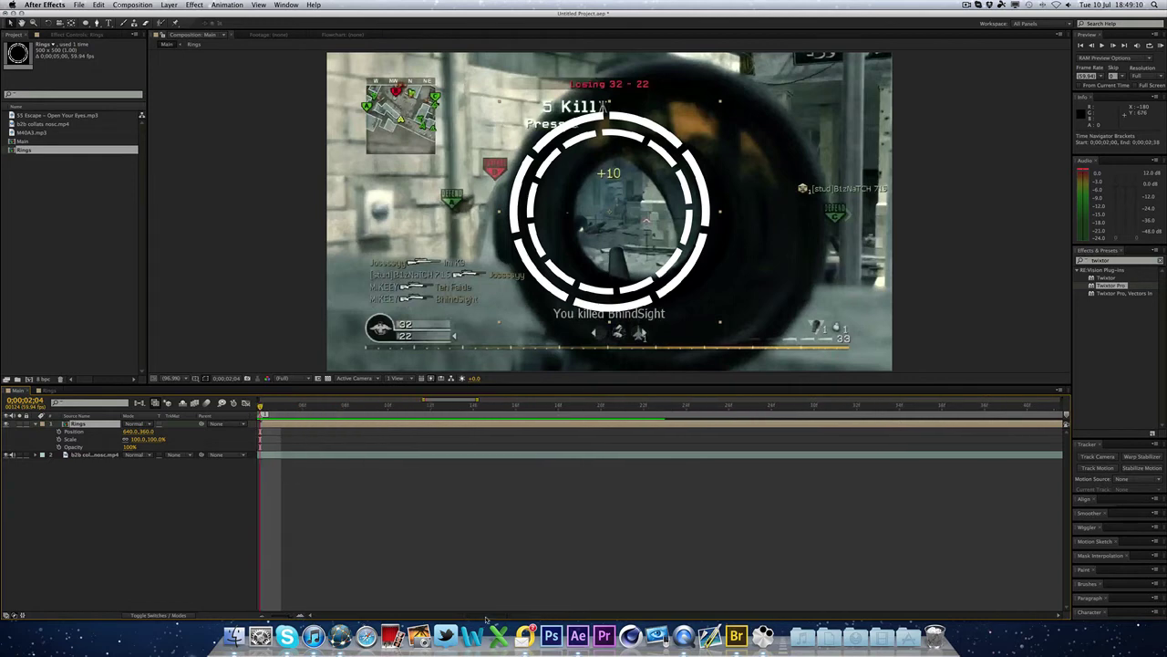
click(260, 616)
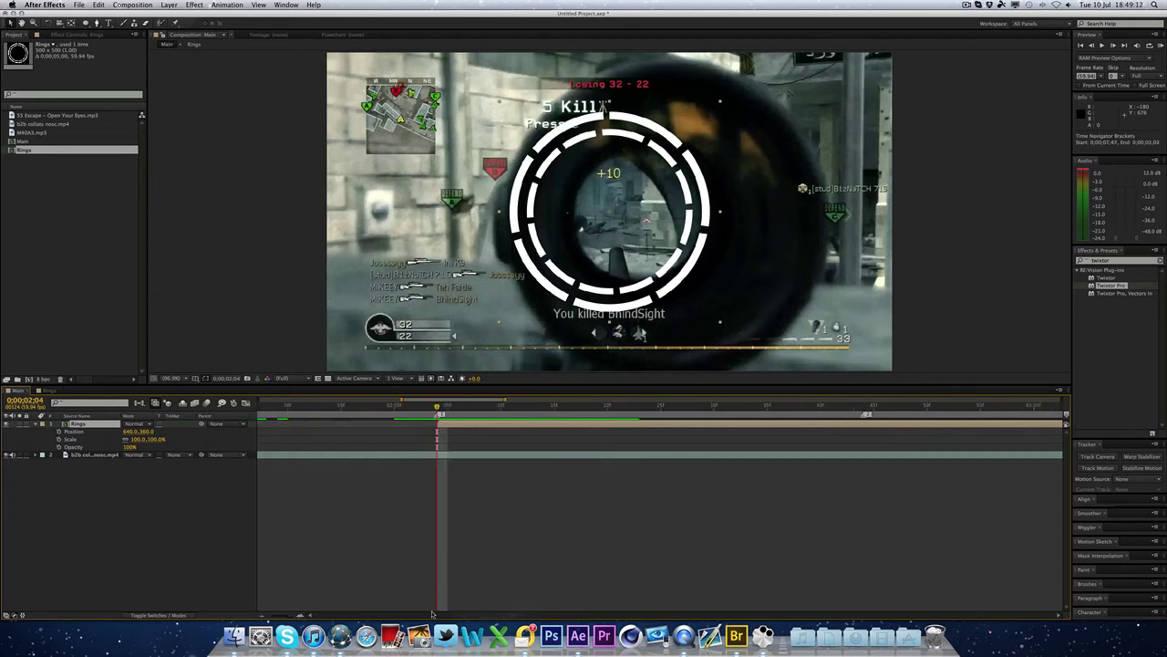
drag(516, 616, 523, 616)
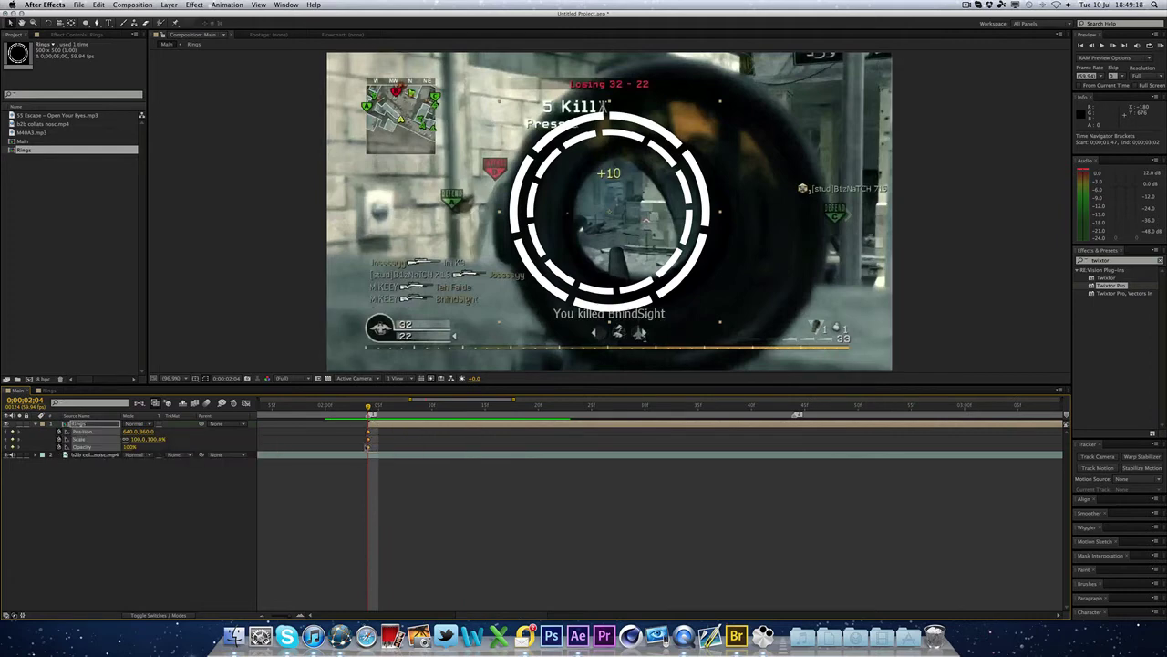
Fit the rings around the scope at 0;00;02;04 with 60% scale and a position of about 700, 373.
drag(642, 226, 676, 232)
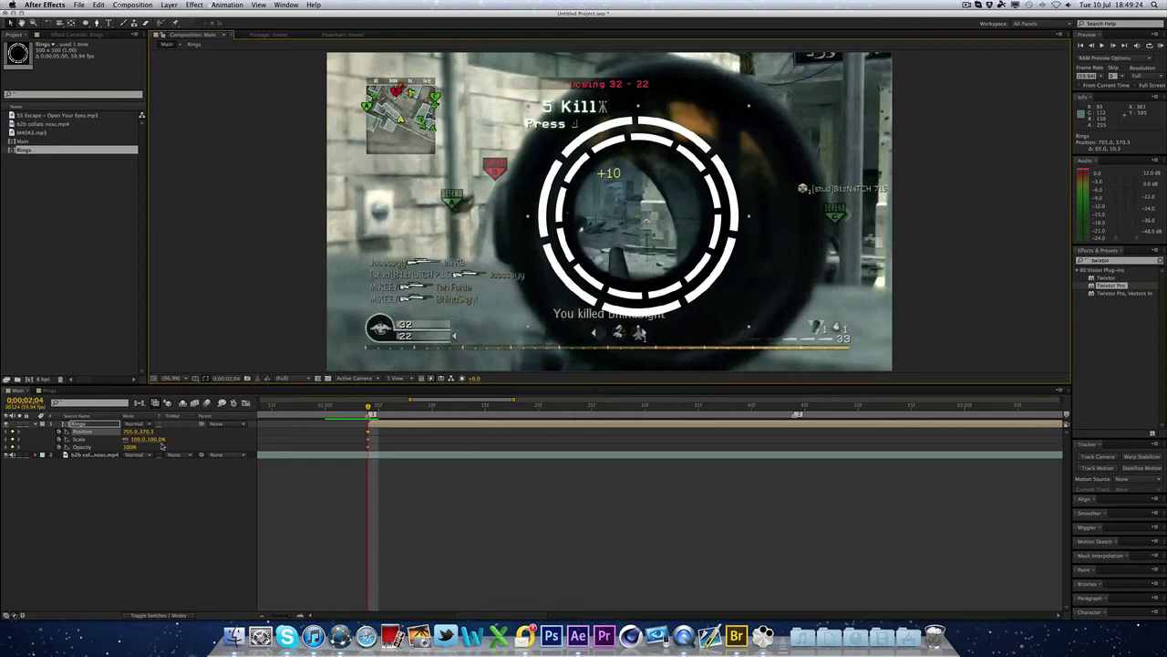
drag(157, 443, 122, 443)
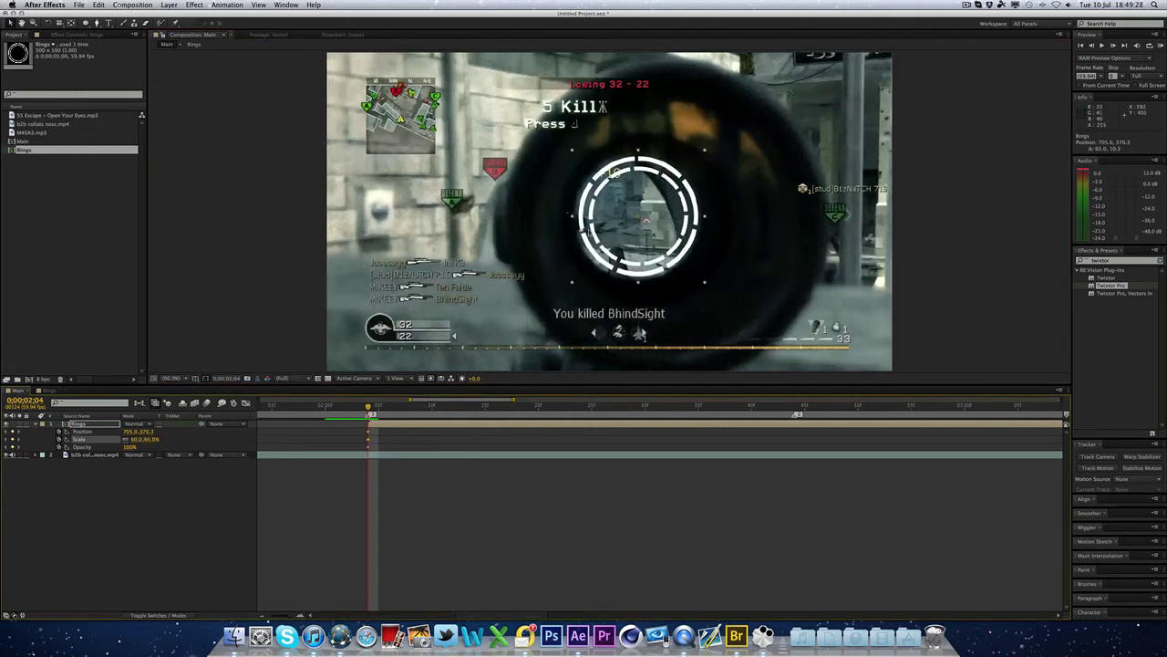
drag(587, 228, 585, 230)
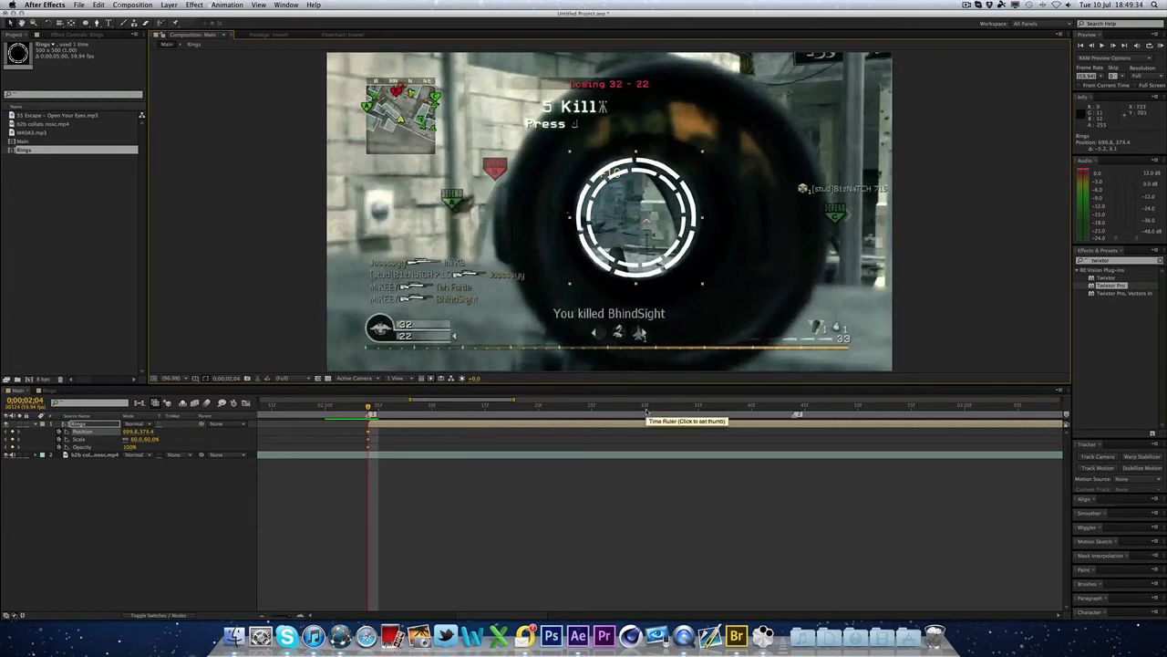
At 0;00;02;05, keyframe the rings to 72% scale and a position of about 667, 367 to match the scope.
key(super)
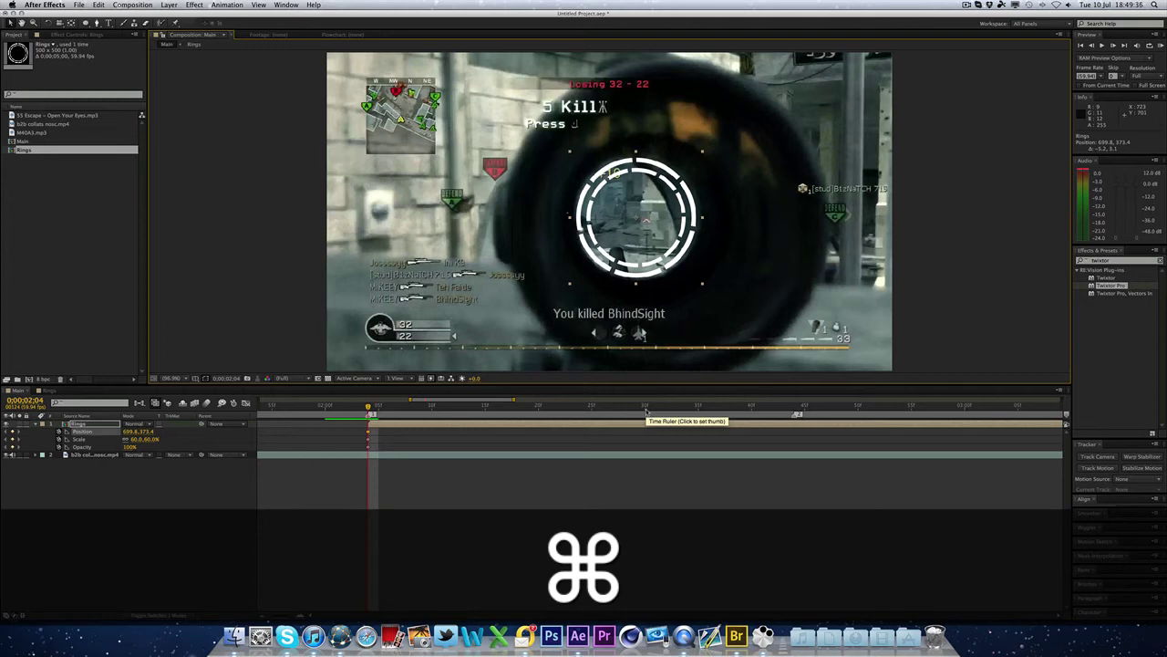
key(super+Right)
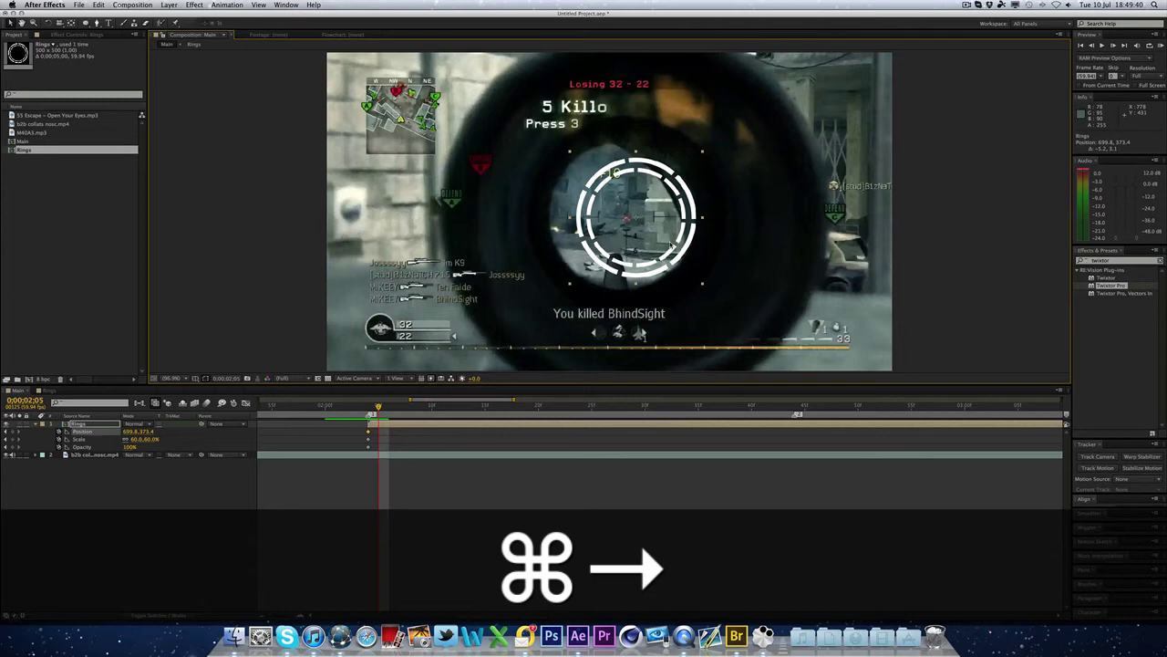
drag(649, 241, 633, 241)
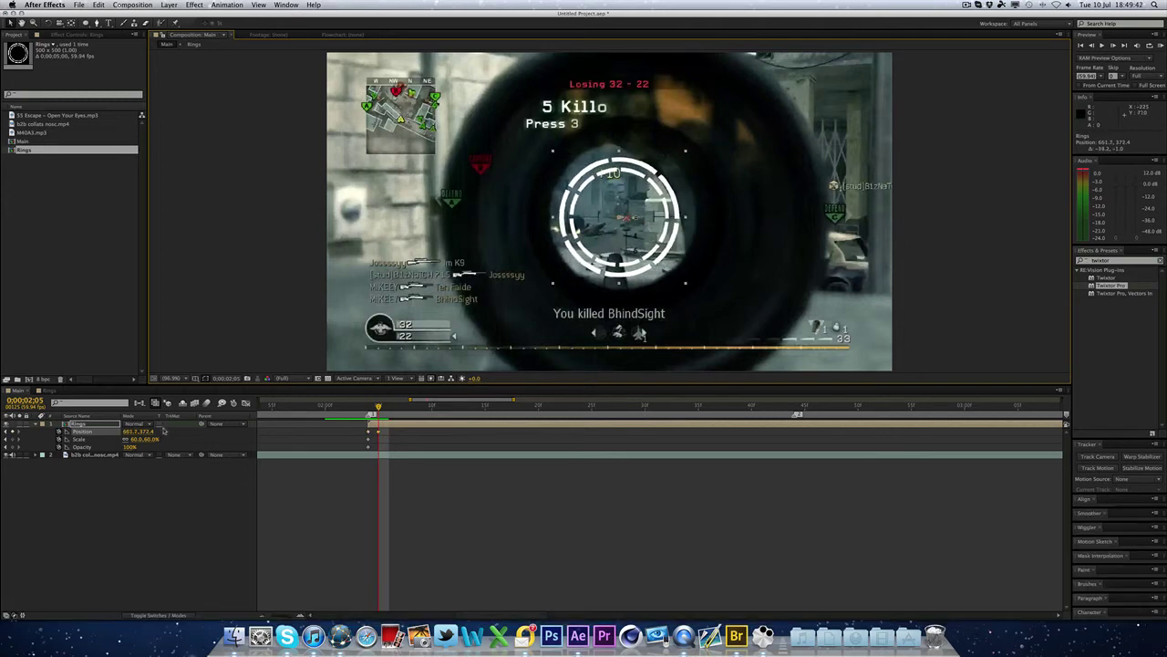
drag(149, 440, 161, 439)
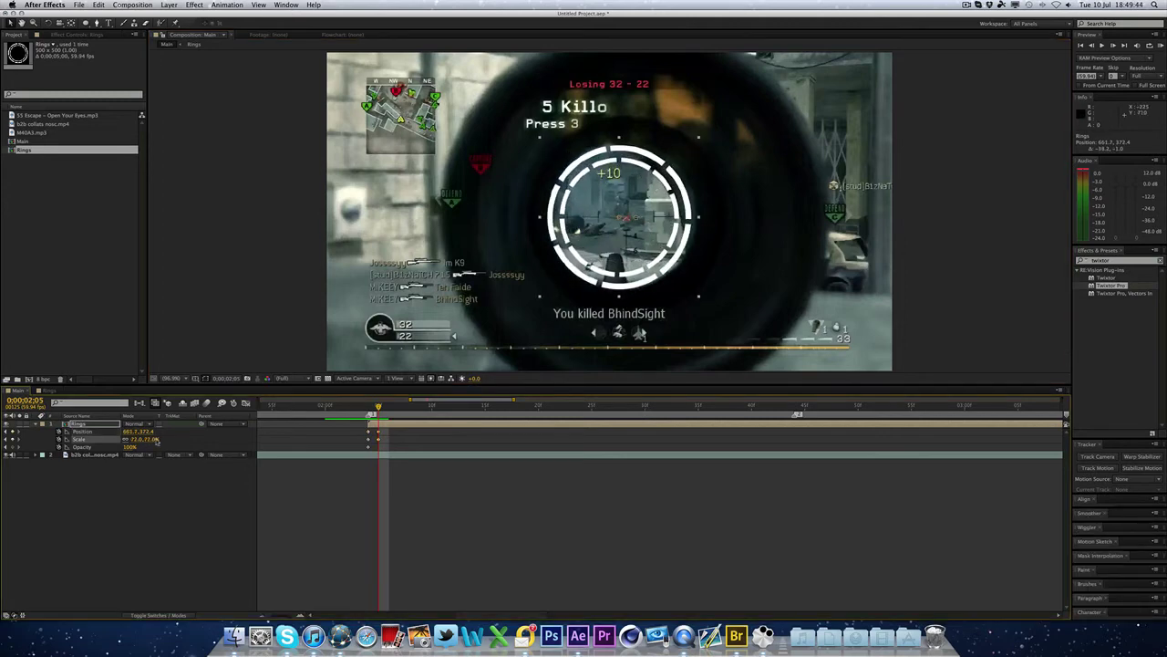
drag(680, 210, 685, 208)
drag(598, 209, 595, 209)
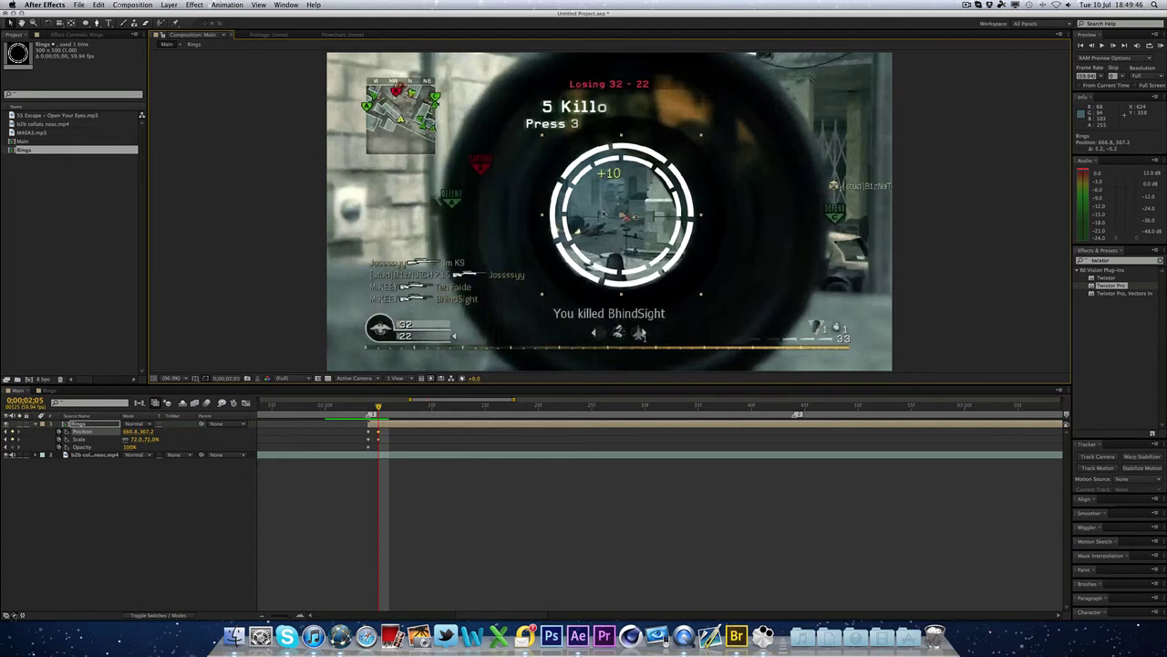
At 0;00;02;06, keyframe the rings to 82% scale and a position of about 648, 364 around the scope.
key(super+Right)
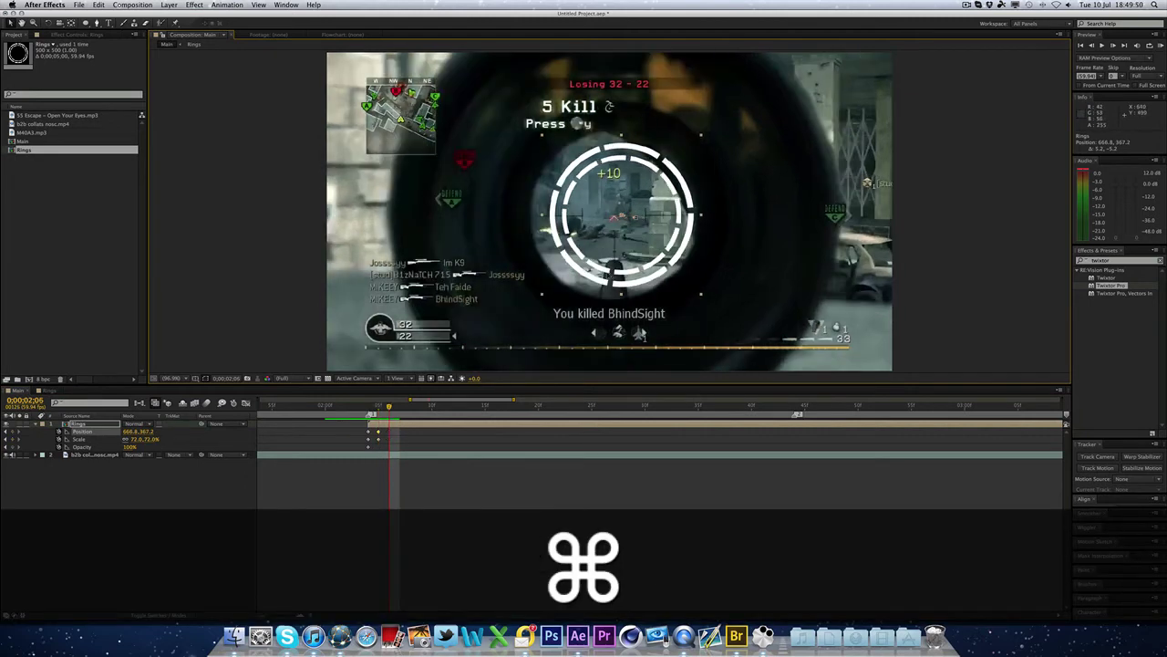
drag(609, 273, 601, 274)
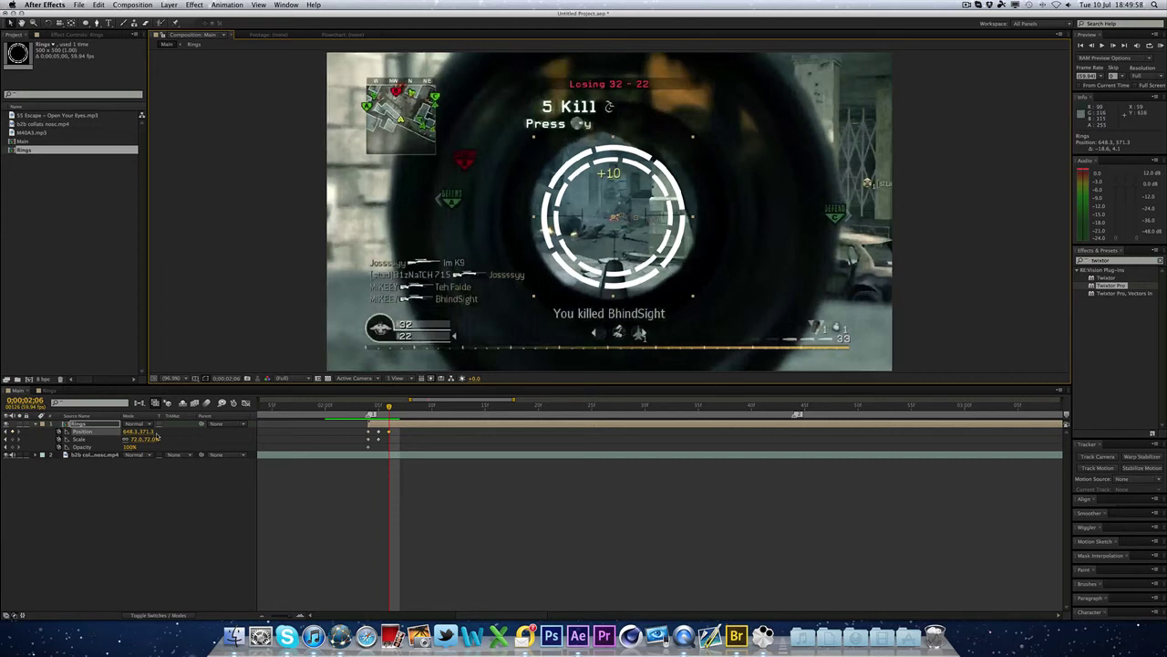
drag(153, 439, 159, 439)
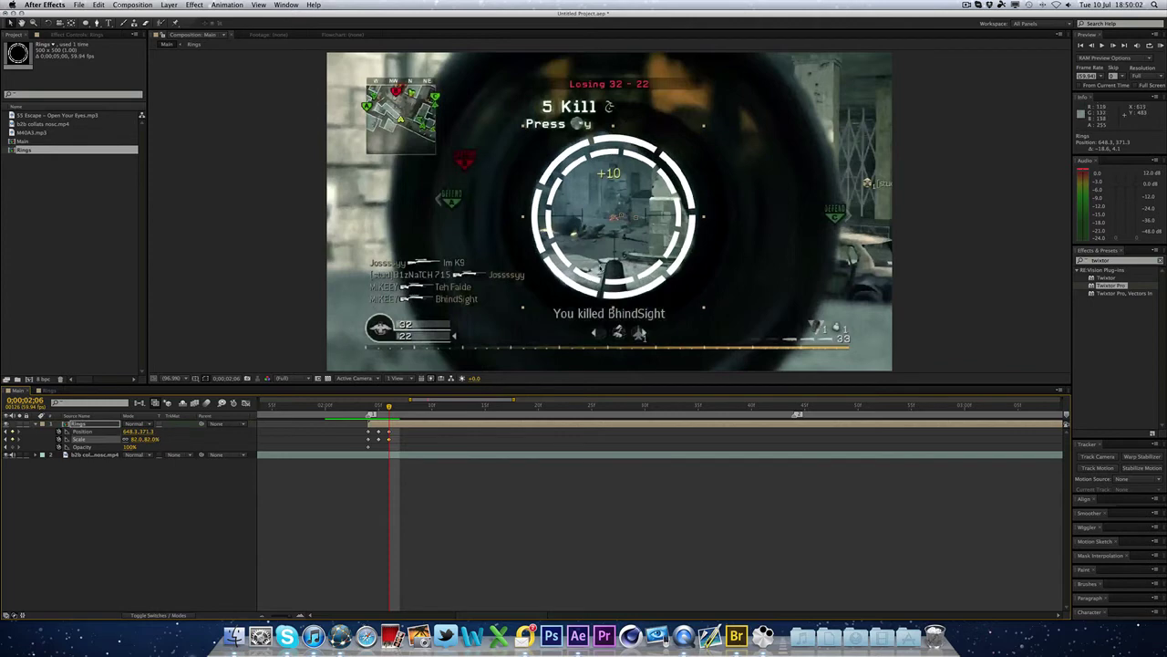
drag(600, 266, 599, 262)
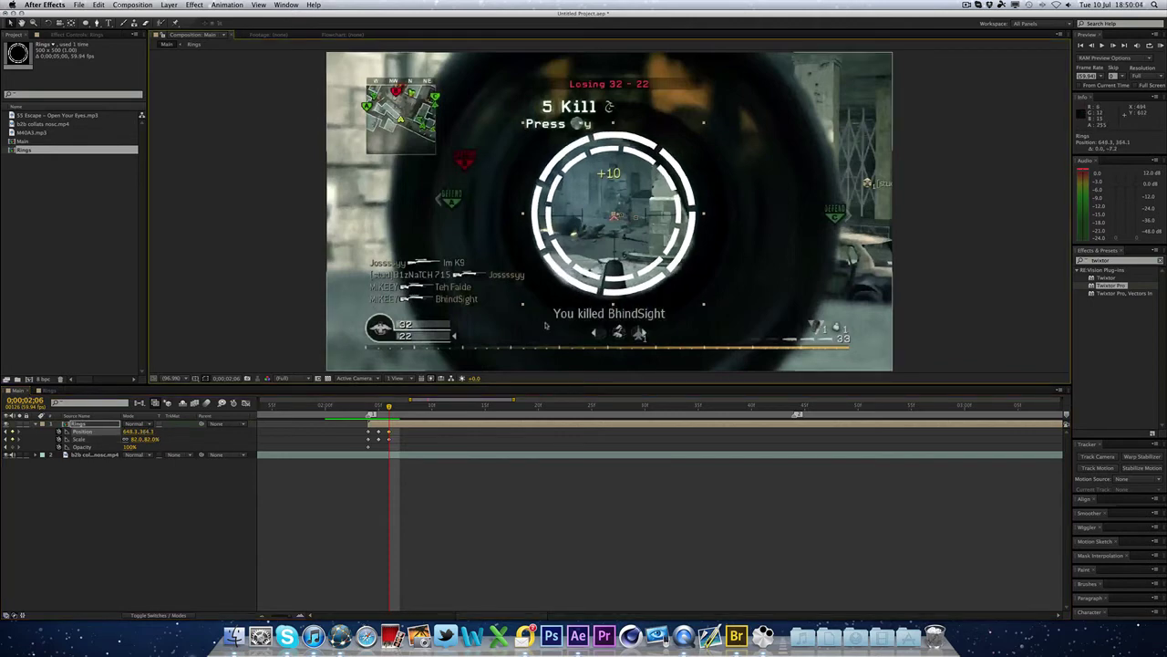
Play and scrub through the scoped footage, and add Position and Scale keyframes at 0;00;02;37 that hold the current values.
key(super)
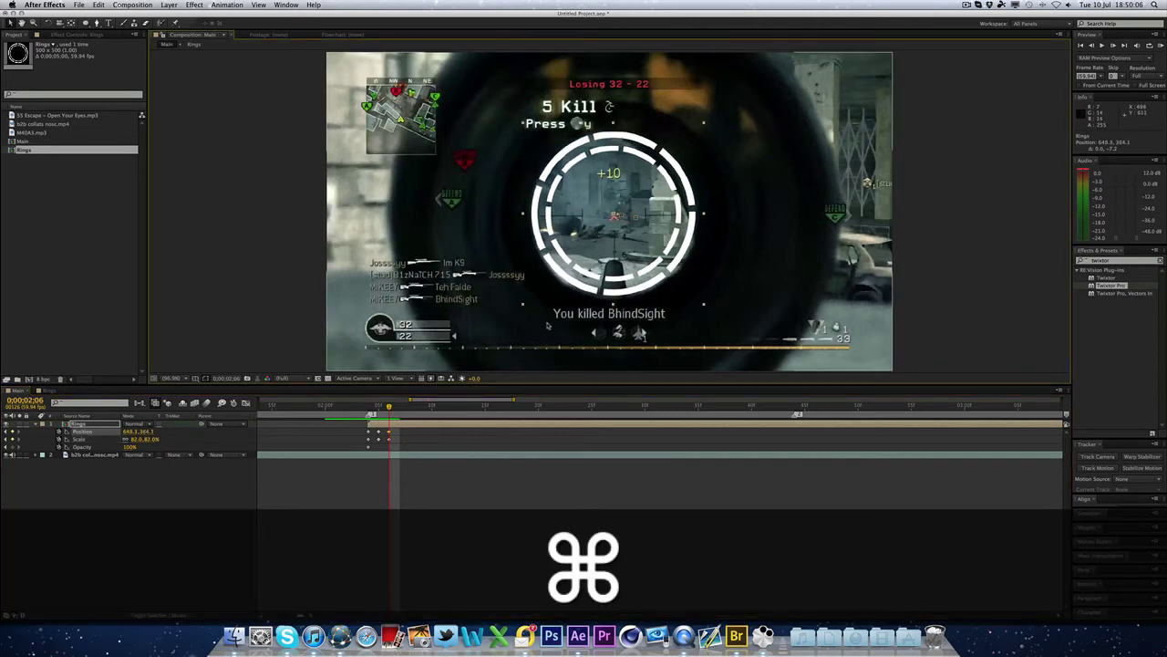
key(super+Right)
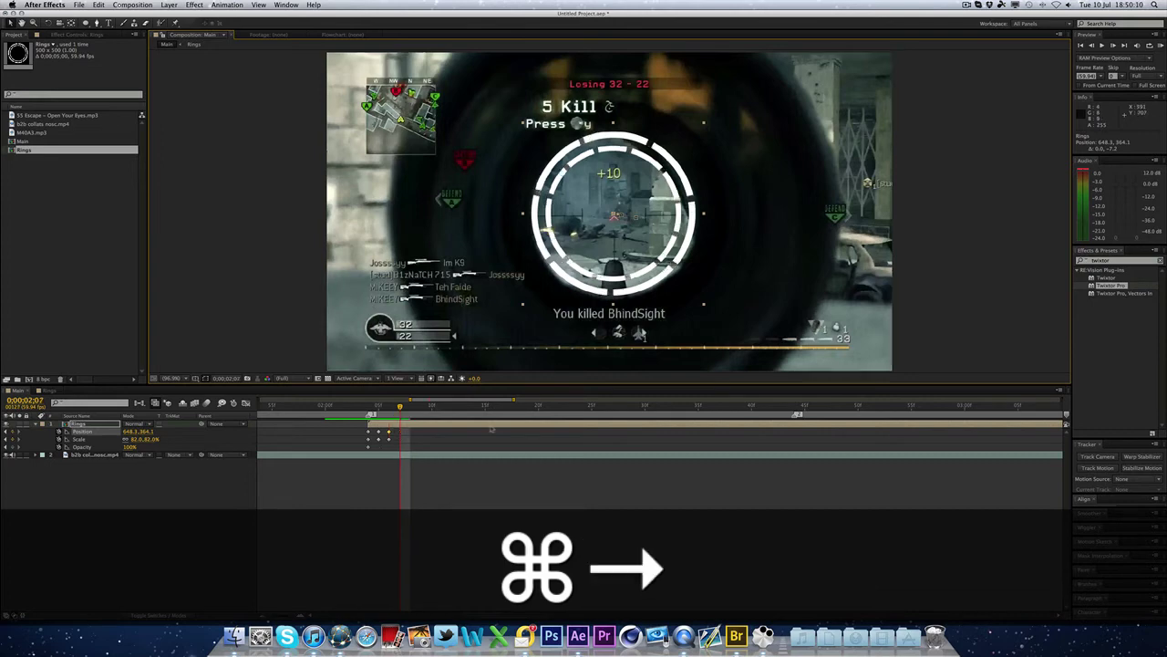
key(space)
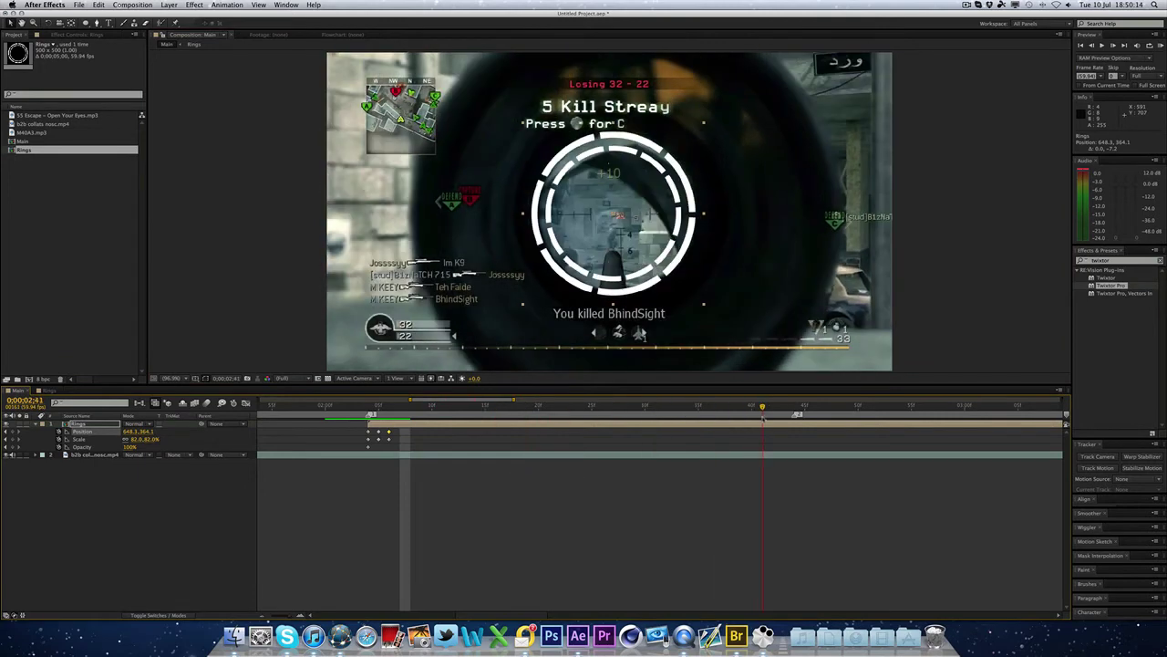
drag(757, 418, 732, 421)
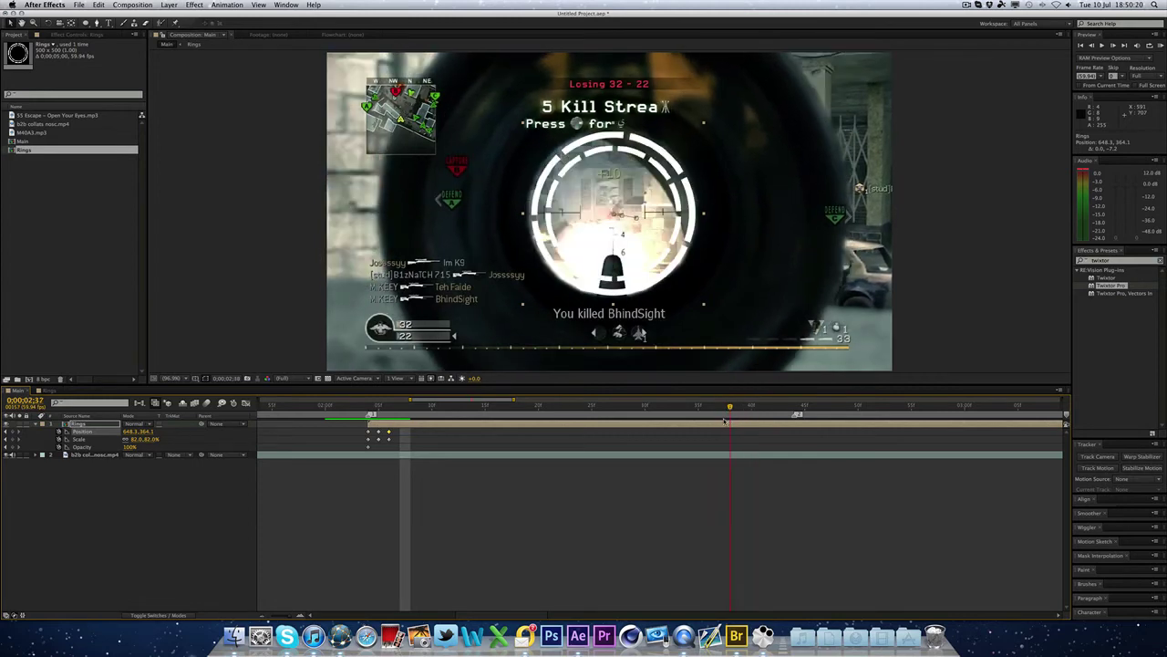
drag(724, 420, 719, 418)
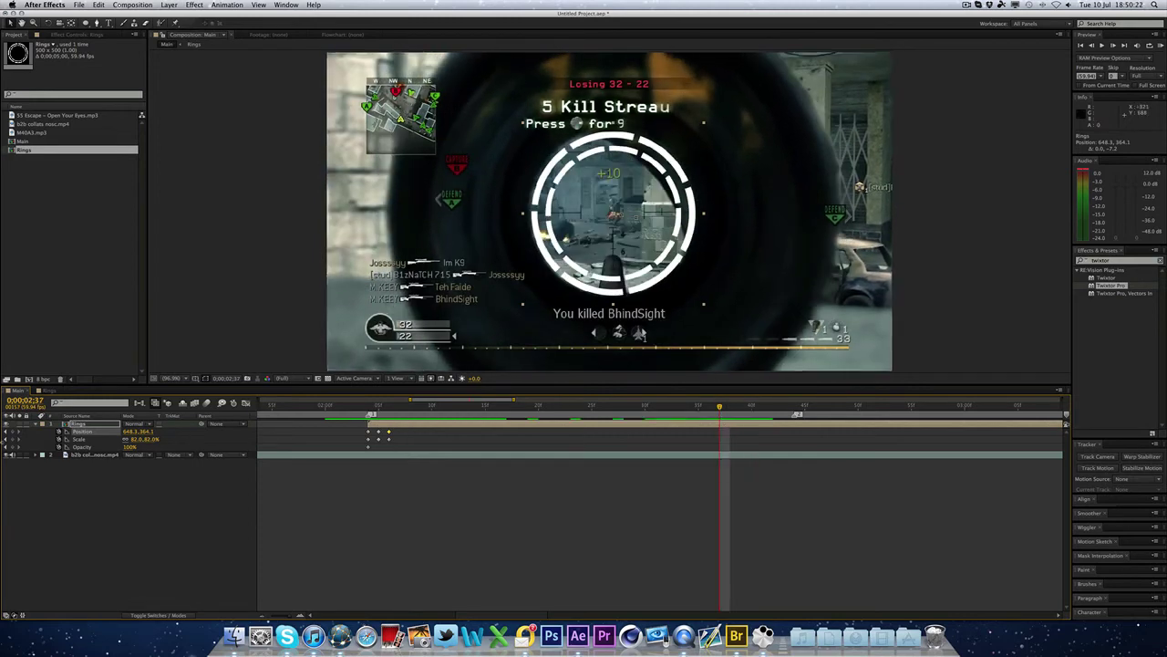
click(14, 439)
click(15, 446)
At 0;00;02;38, keyframe the rings to 84% scale and a position of about 648, 360 to follow the shot.
key(super+Right)
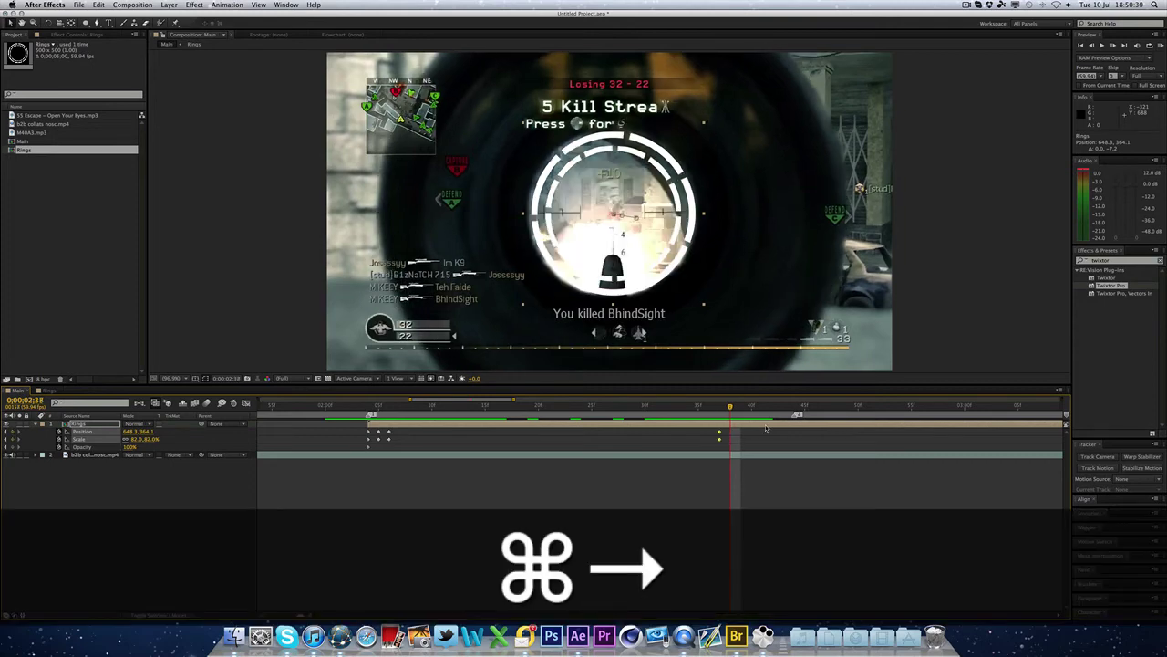
click(145, 444)
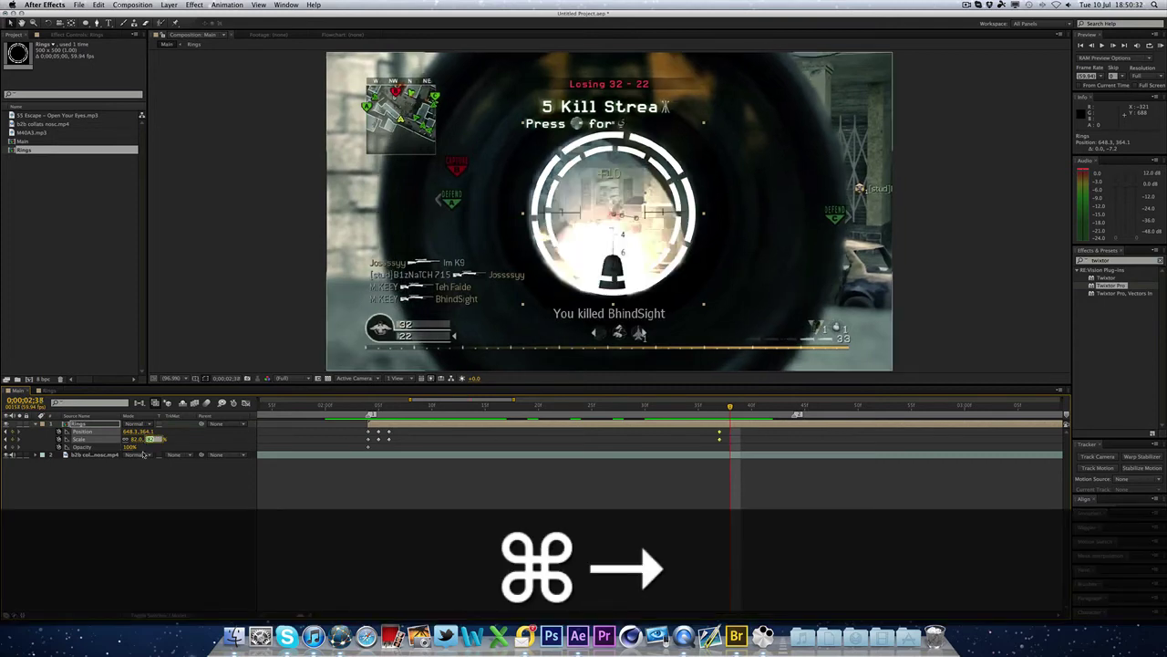
text(84)
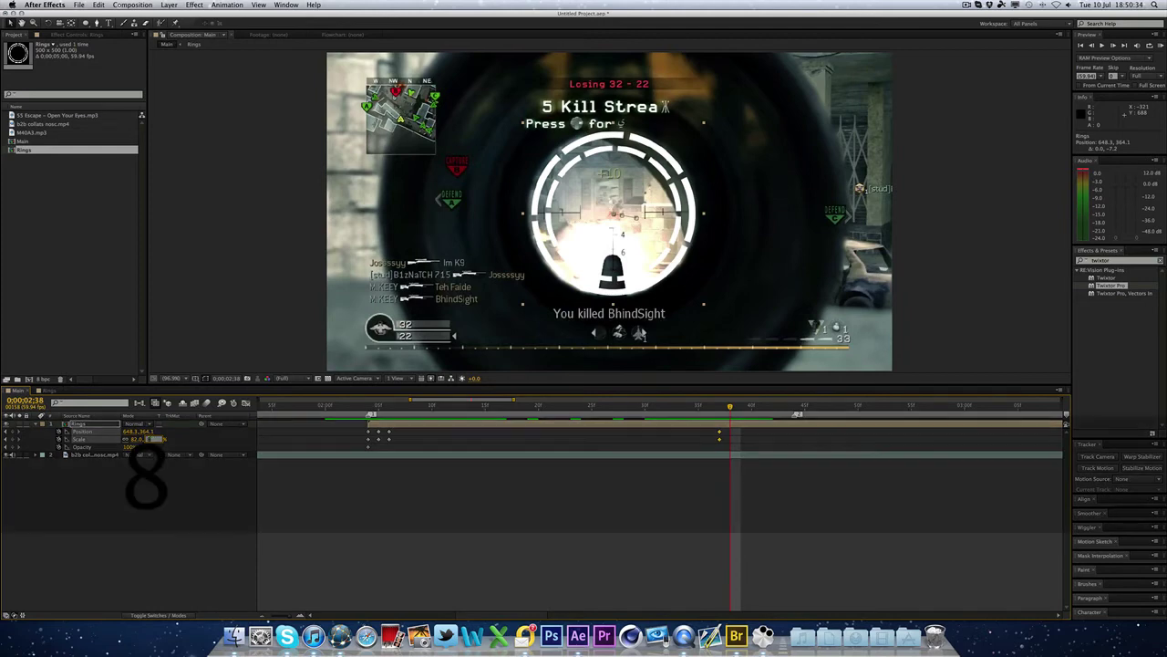
key(Return)
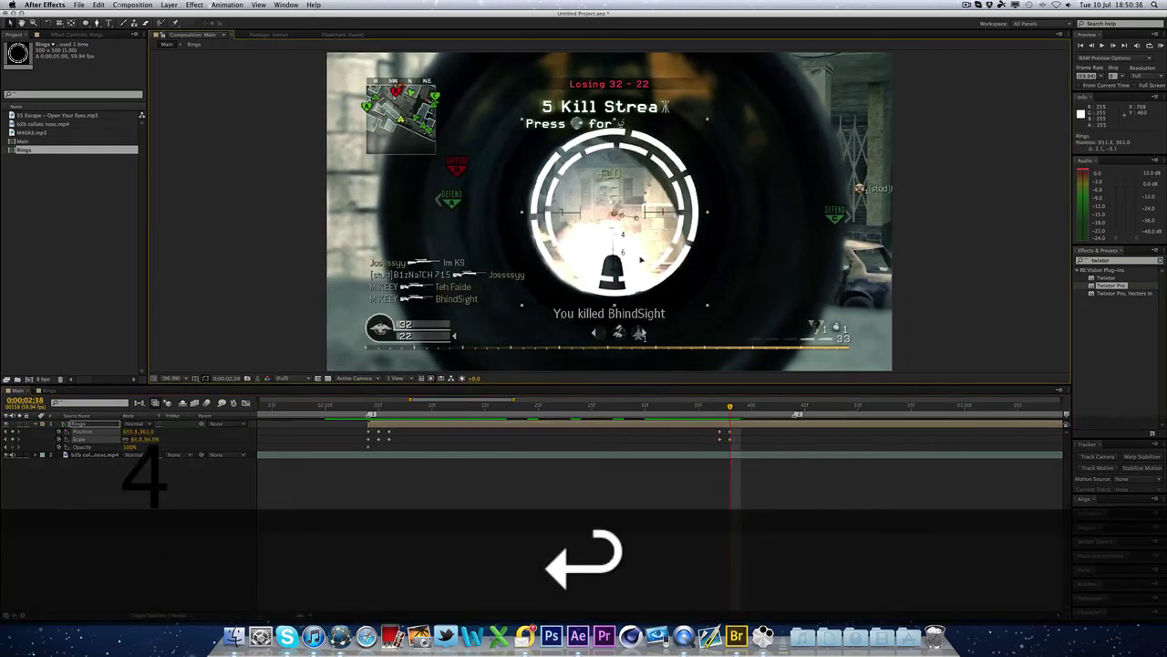
drag(640, 263, 638, 260)
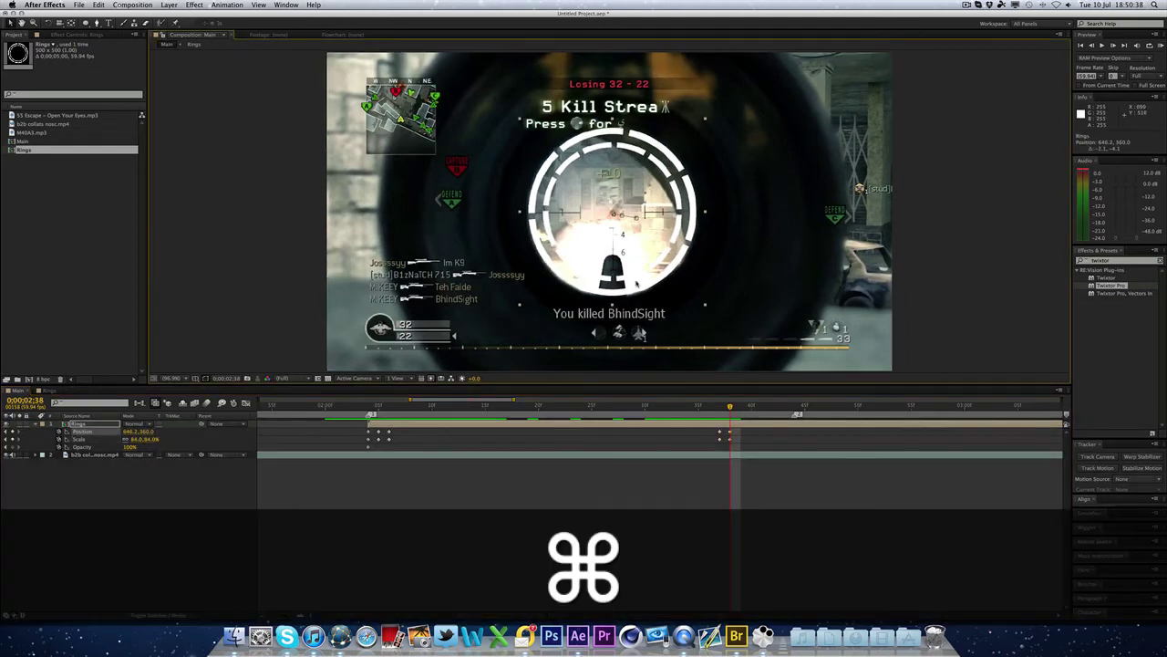
At 0;00;02;39, keyframe the rings to 86% scale and a position of about 645, 361 to match the scope.
key(super+Right)
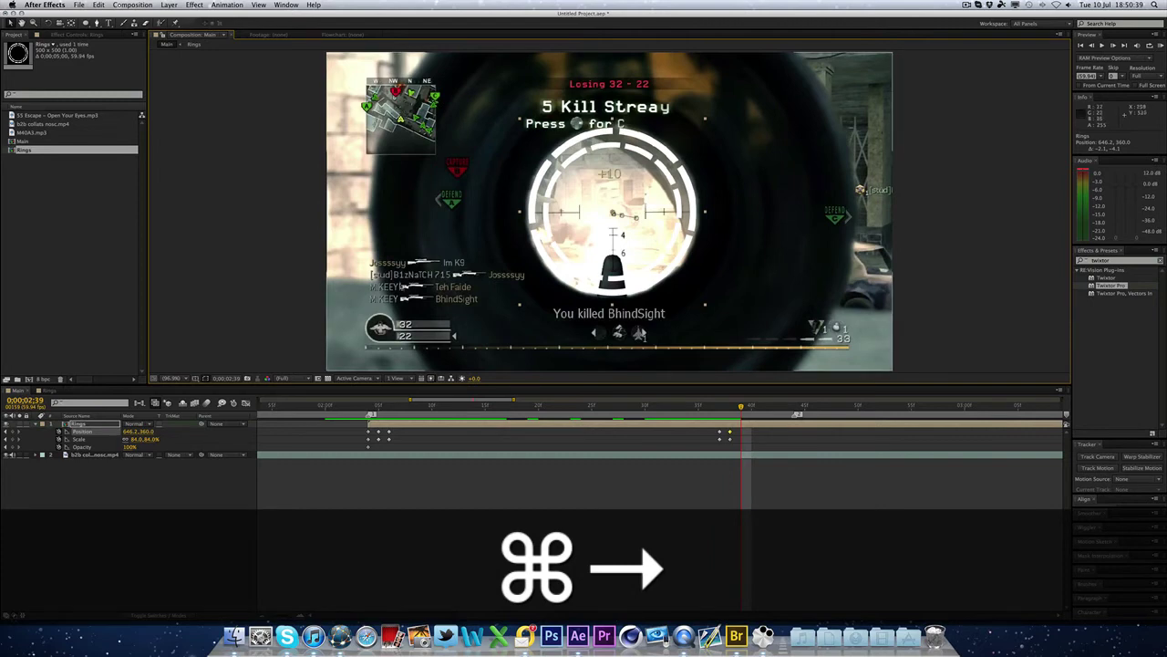
click(151, 439)
text(86)
key(Return)
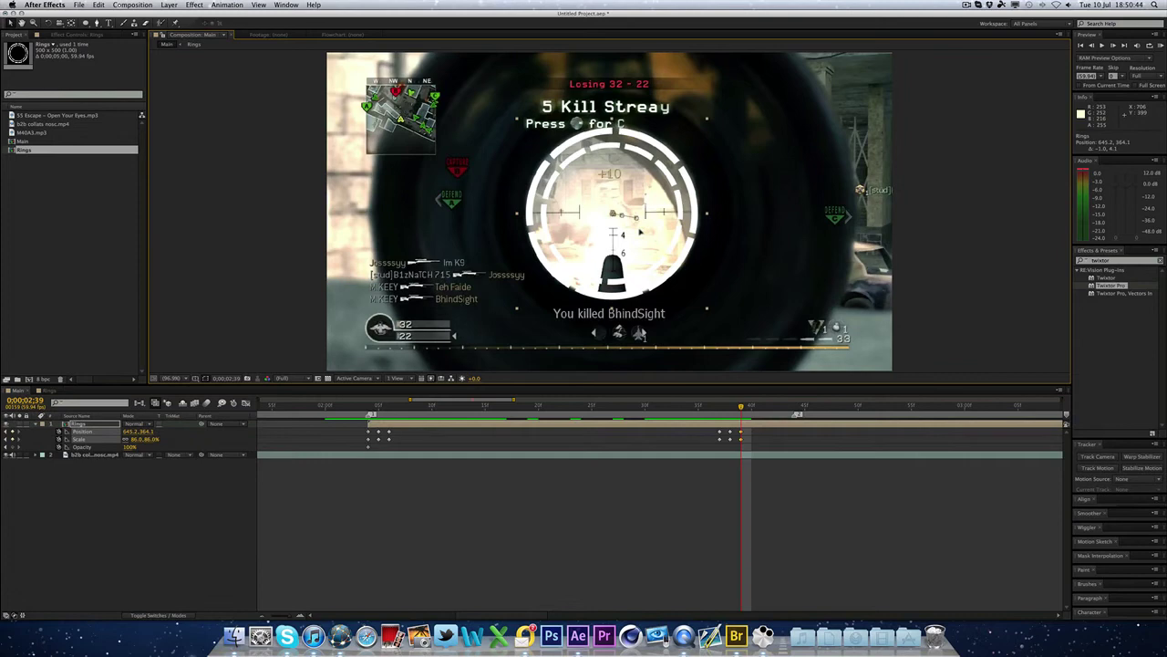
drag(640, 230, 640, 228)
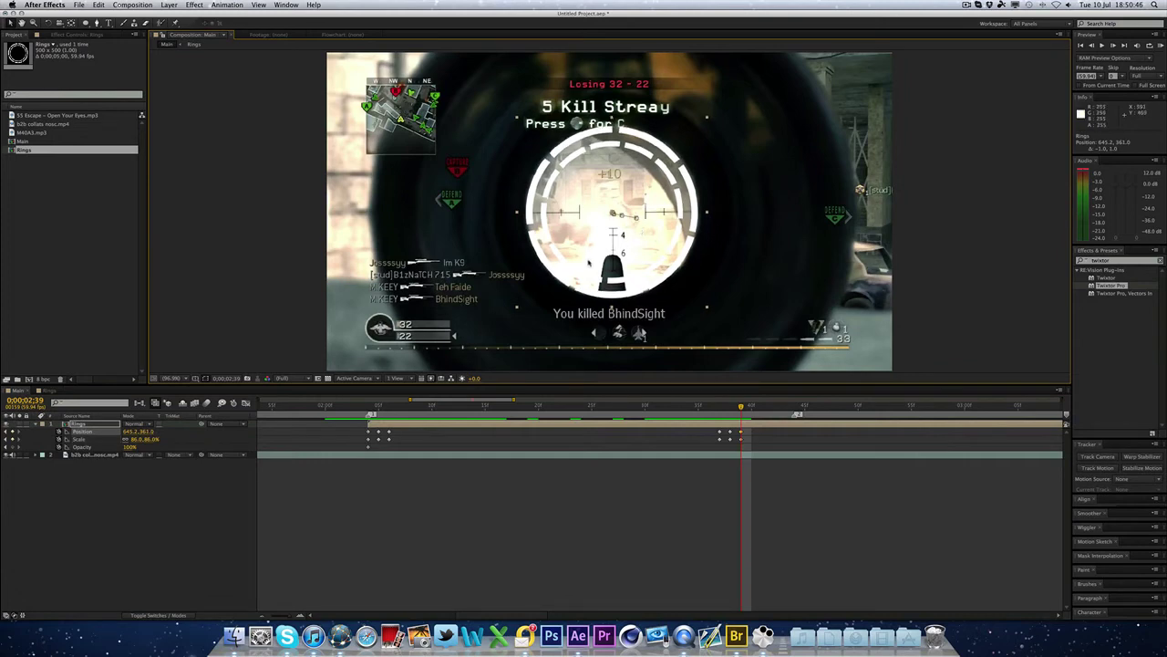
Add Position and Scale keyframes at 0;00;02;40 that hold the current values.
key(super+Right)
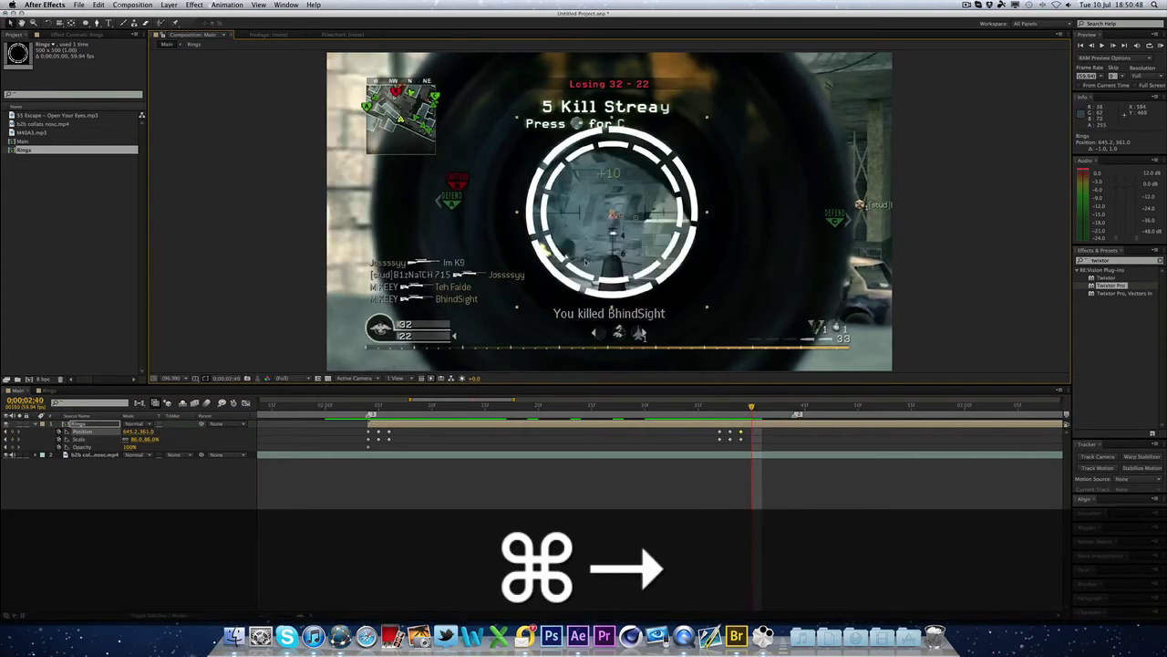
click(13, 438)
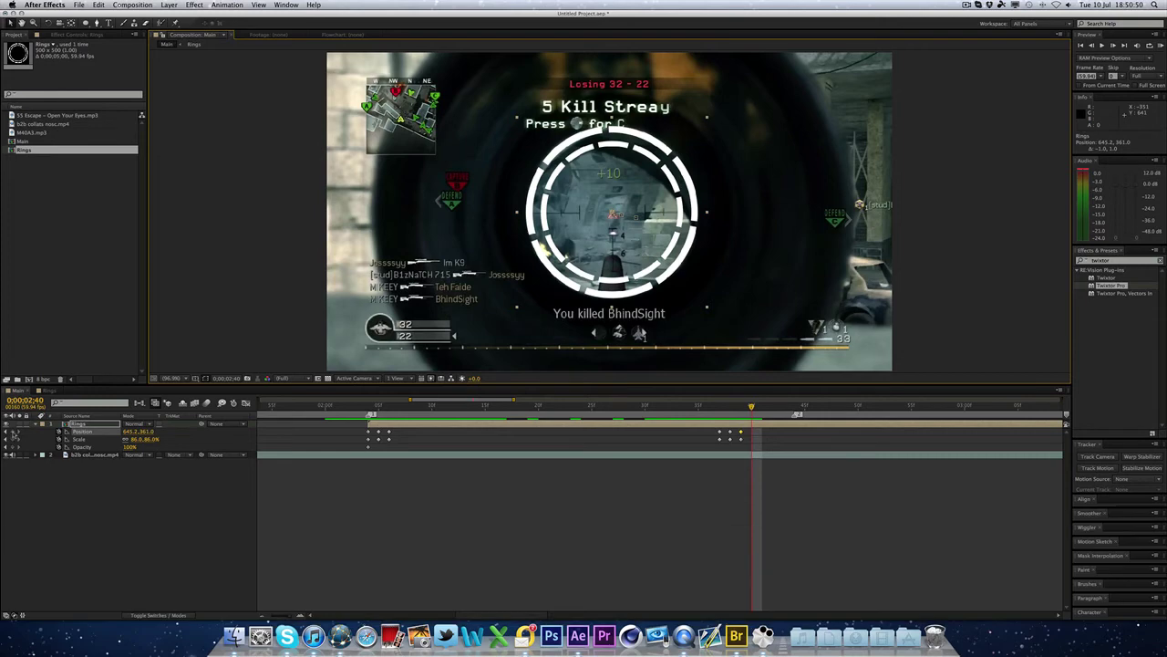
click(15, 438)
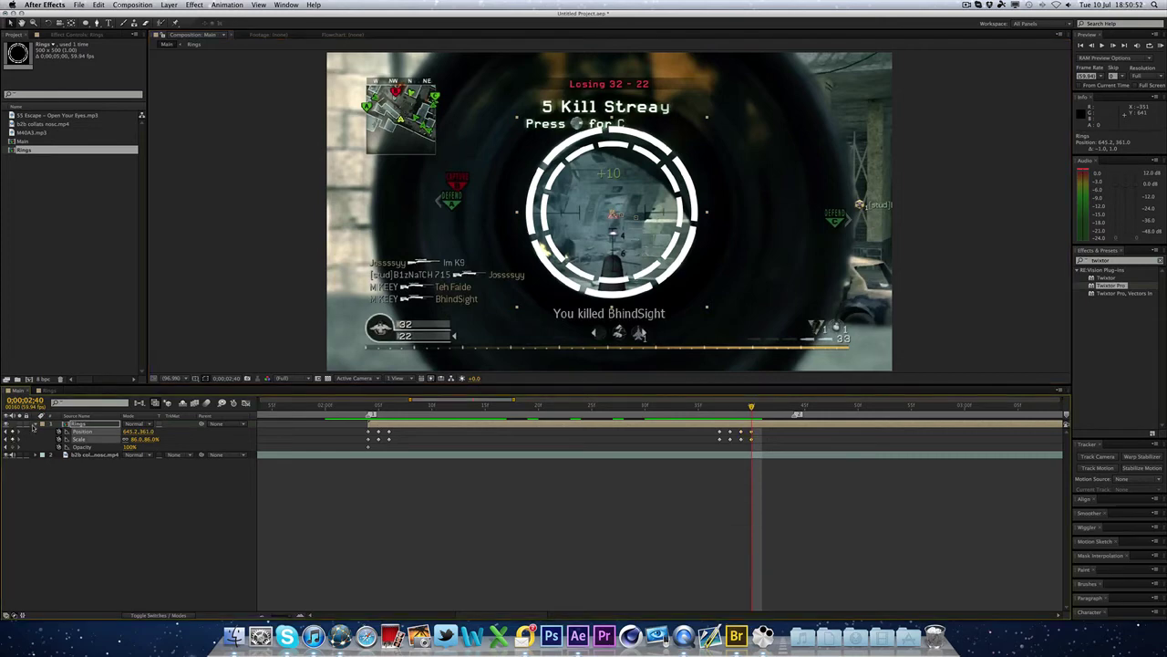
At 0;00;02;41, keyframe the rings to 77% scale and shift their position to line up with the scope.
key(super+Right)
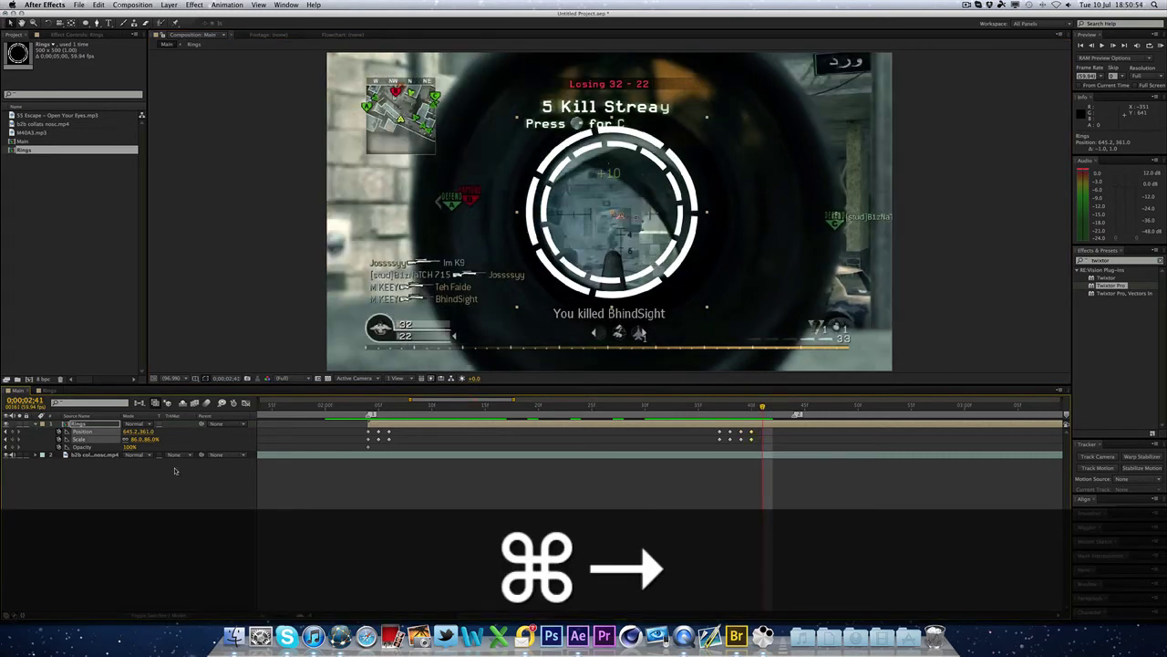
drag(155, 443, 146, 443)
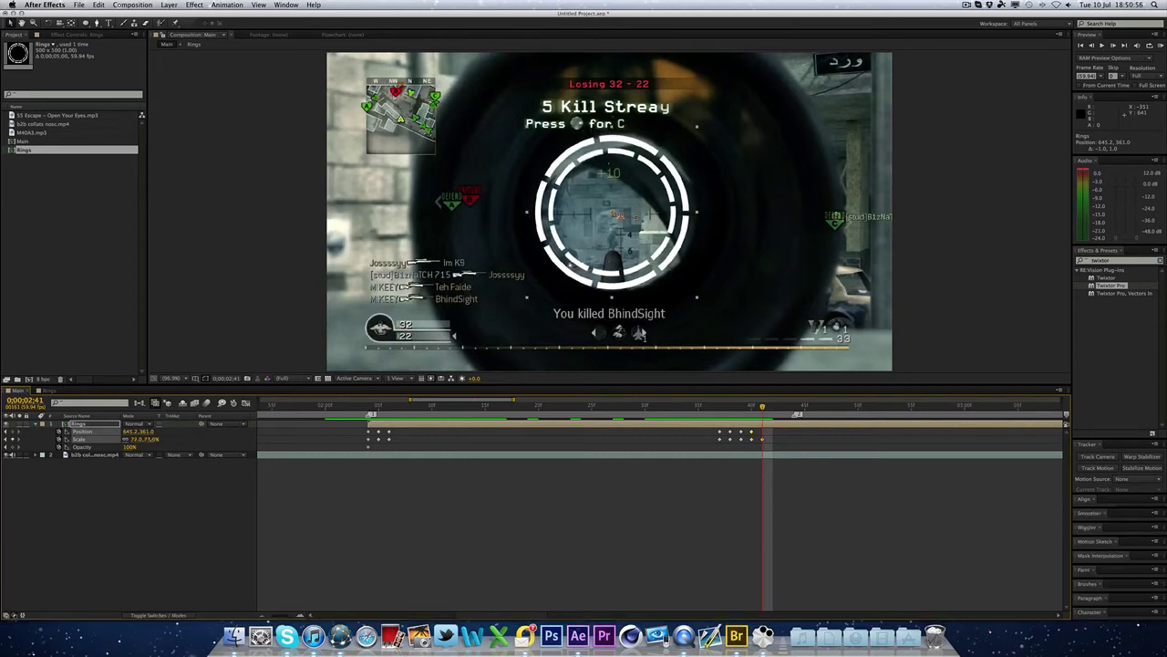
click(644, 206)
drag(638, 203, 671, 206)
At 0;00;02;42, keyframe the rings to 73% scale and a position of about 677, 364 around the scope.
key(cmd+Right)
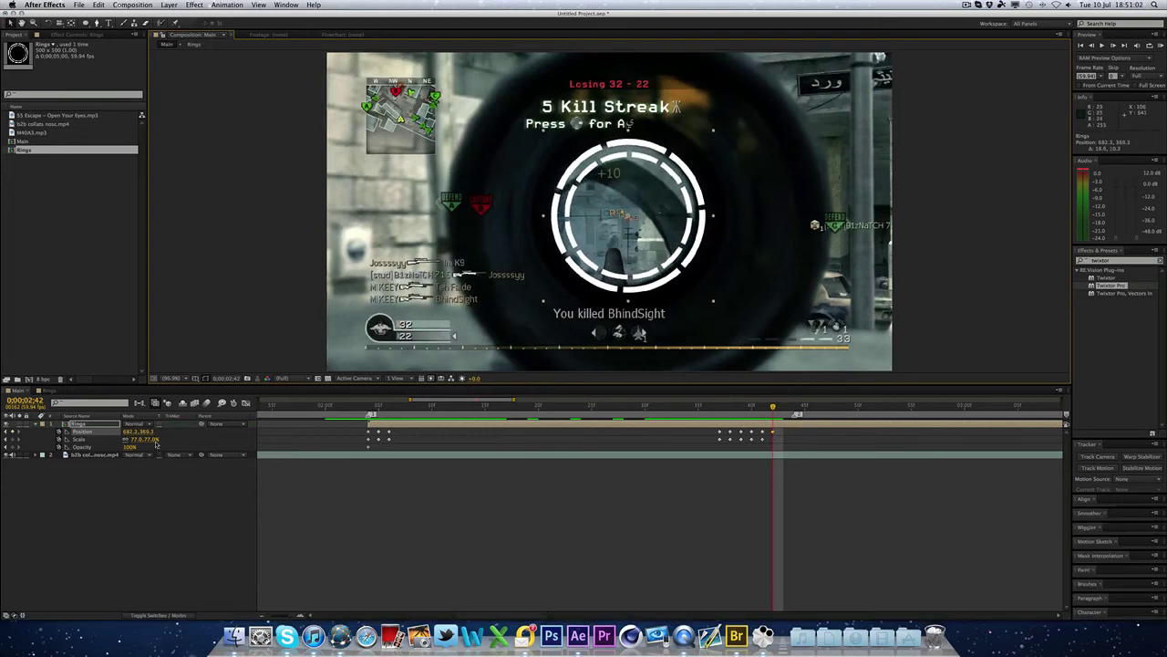
drag(156, 440, 152, 441)
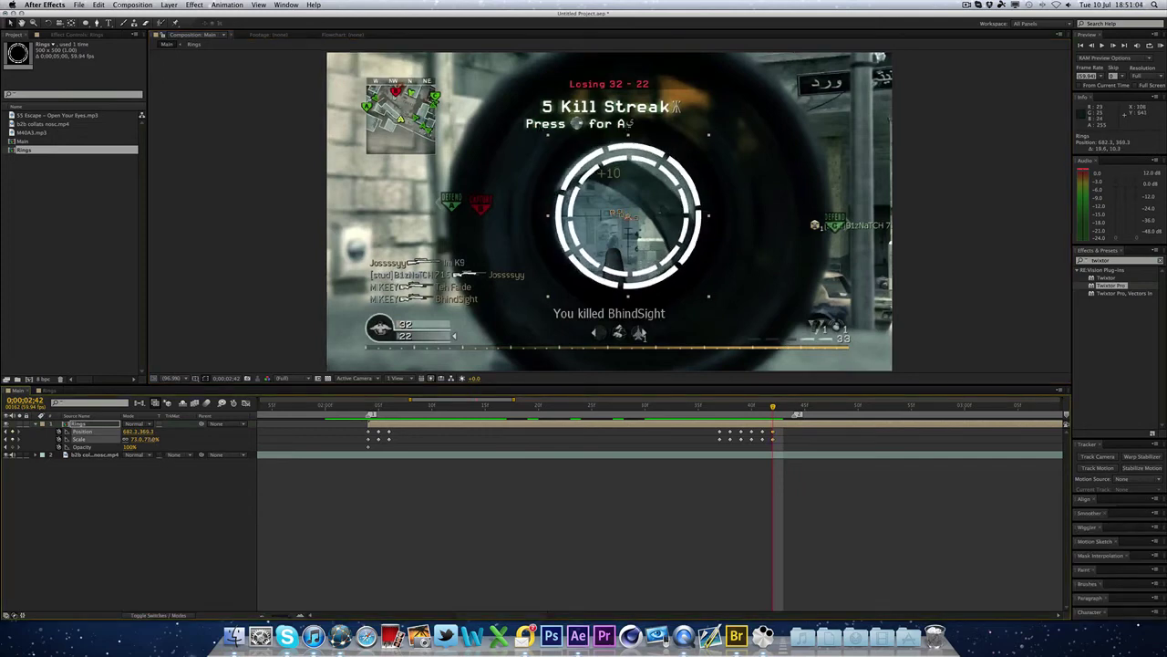
drag(602, 241, 599, 239)
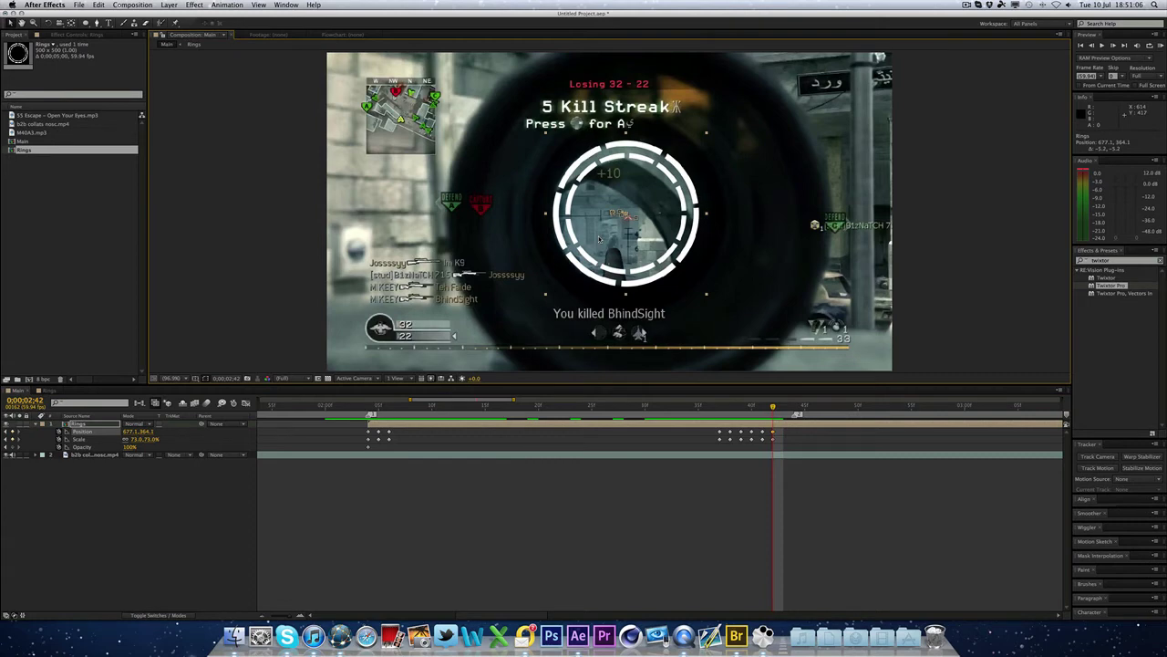
At 0;00;02;43, keyframe the rings to 67% scale and a position of about 686, 370 to follow the scope.
key(super+Right)
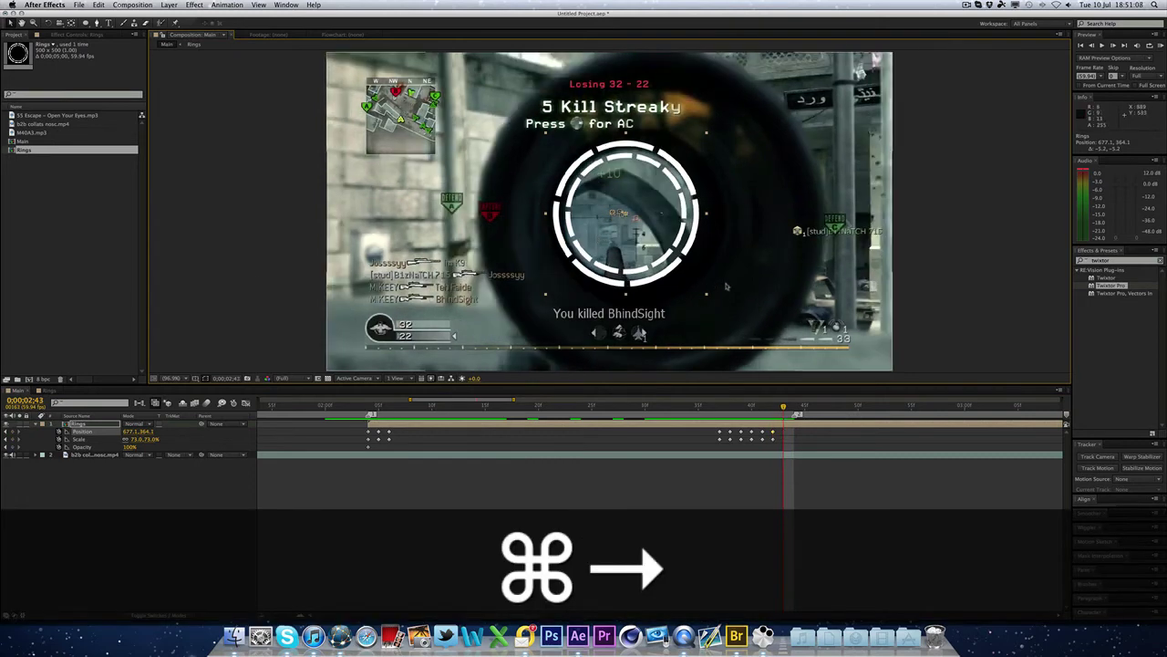
drag(599, 239, 608, 242)
drag(686, 248, 684, 249)
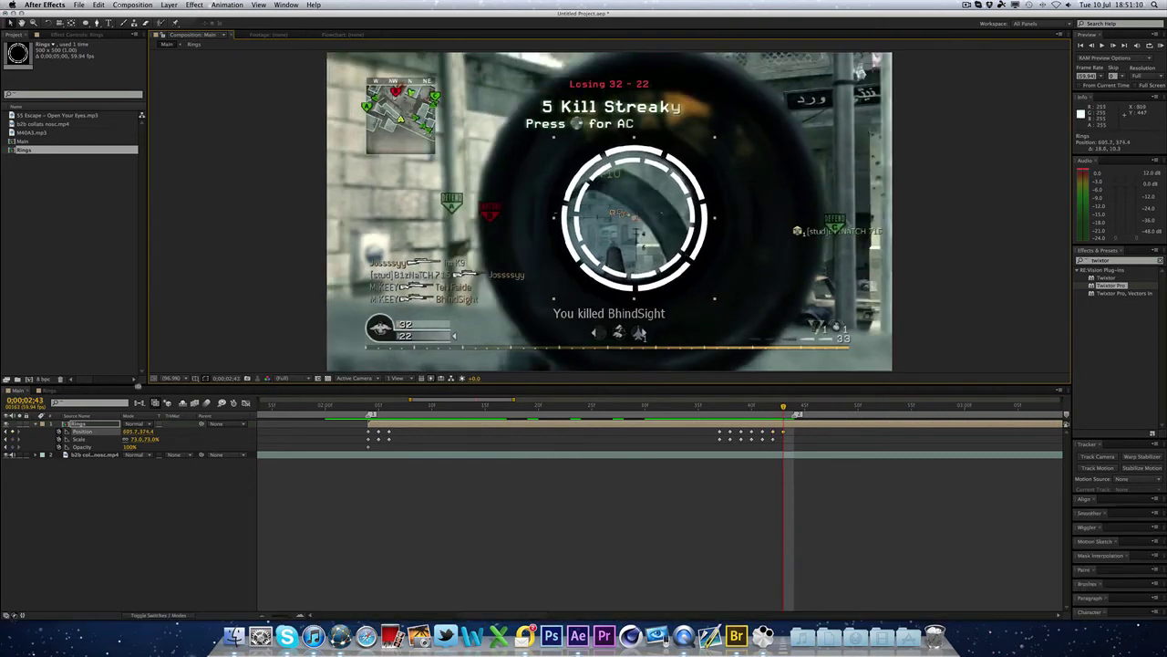
drag(148, 441, 142, 442)
drag(628, 274, 625, 272)
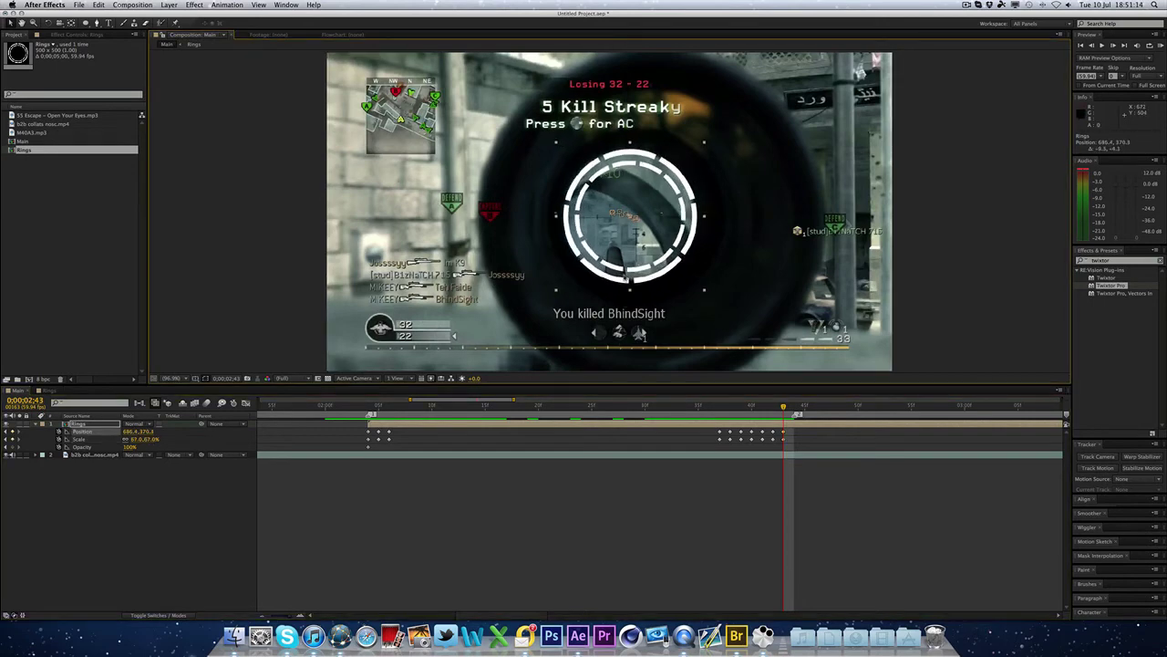
At 0;00;02;44, keyframe the rings to 58% scale and a position of about 717, 376 at the scope-out marker.
key(super+Right)
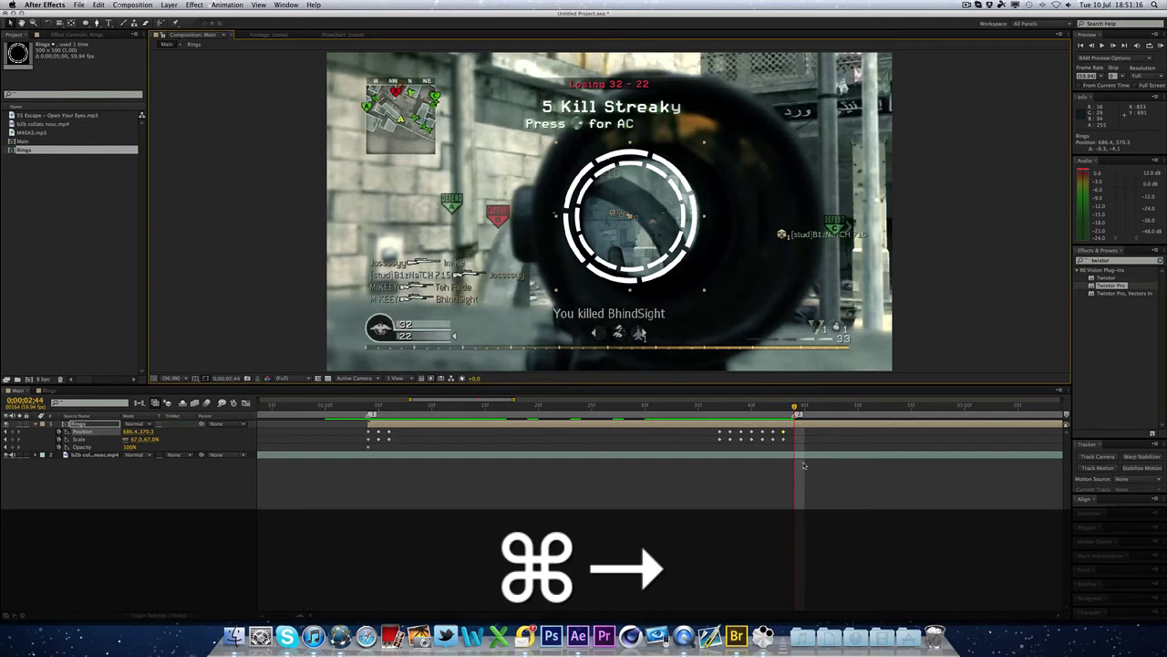
drag(157, 440, 148, 440)
drag(644, 233, 657, 237)
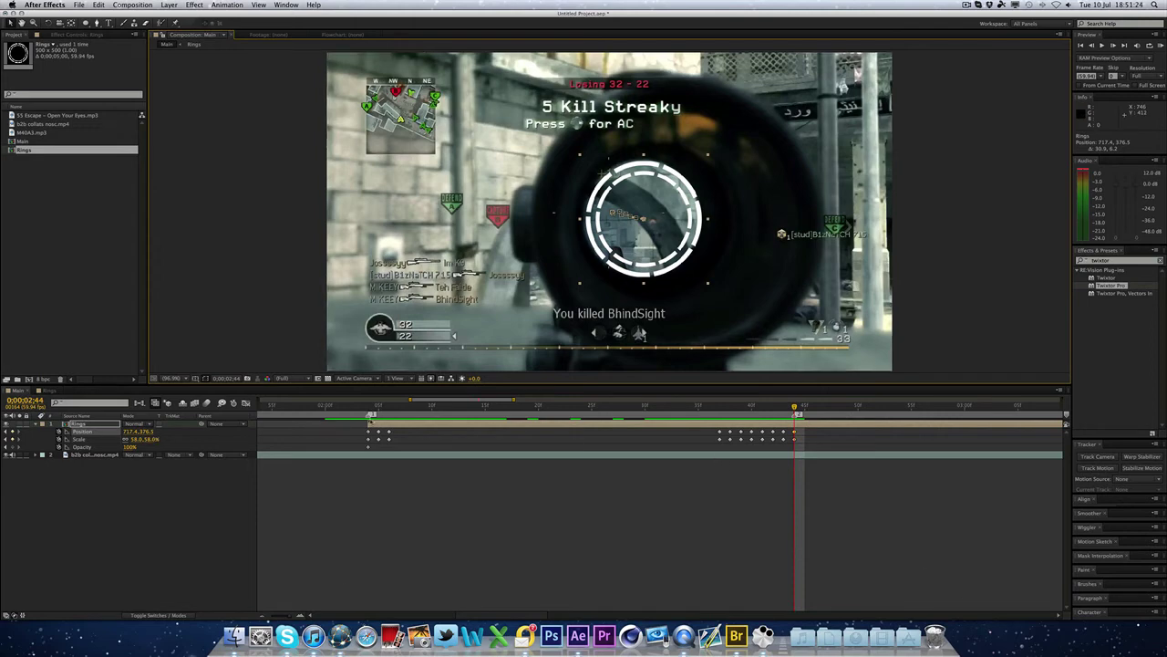
Add Opacity keyframes holding 100% on the Rings layer at 0;00;02;44 and 0;00;02;42.
drag(347, 409, 796, 411)
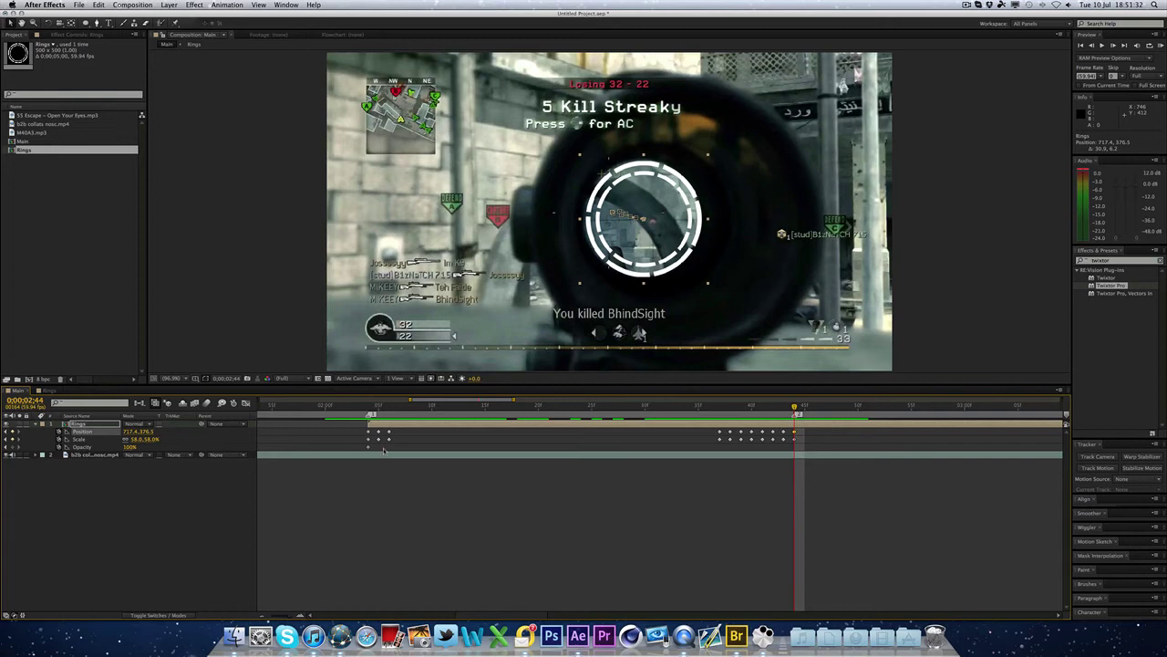
click(783, 471)
click(11, 446)
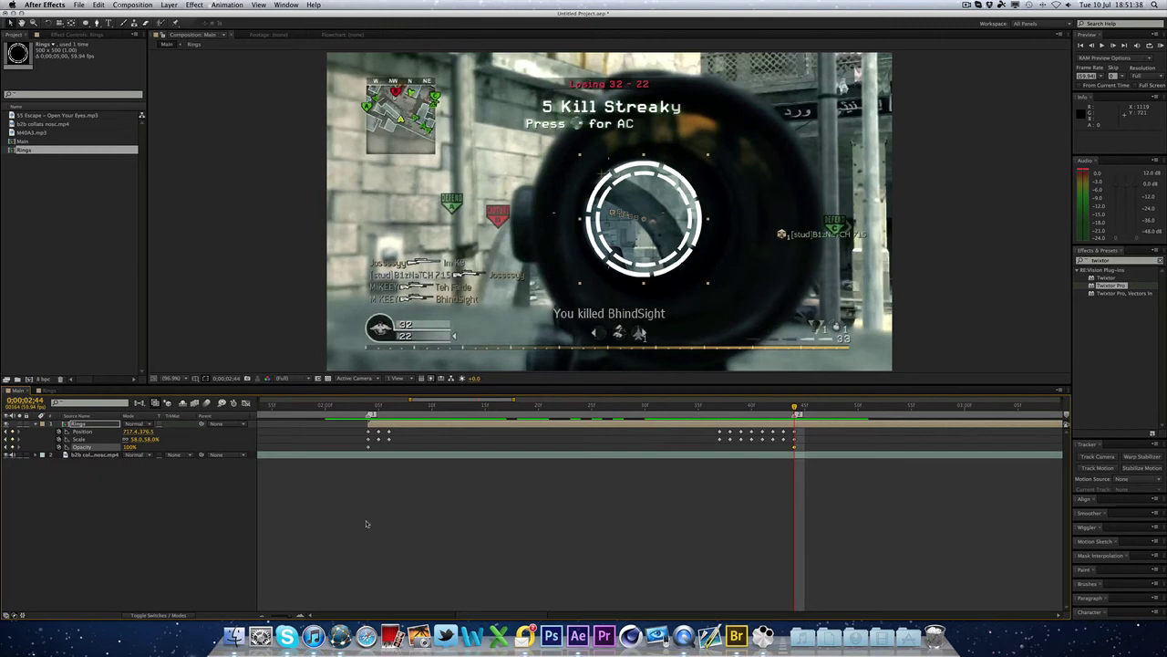
key(super)
key(super+Left)
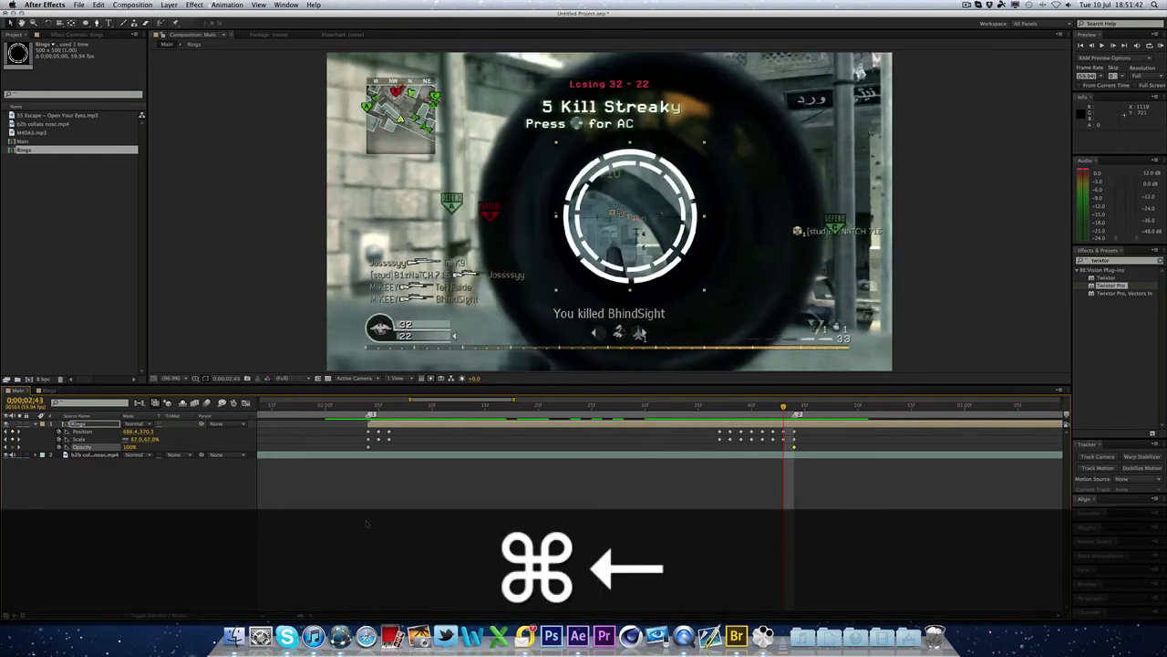
key(super+Left)
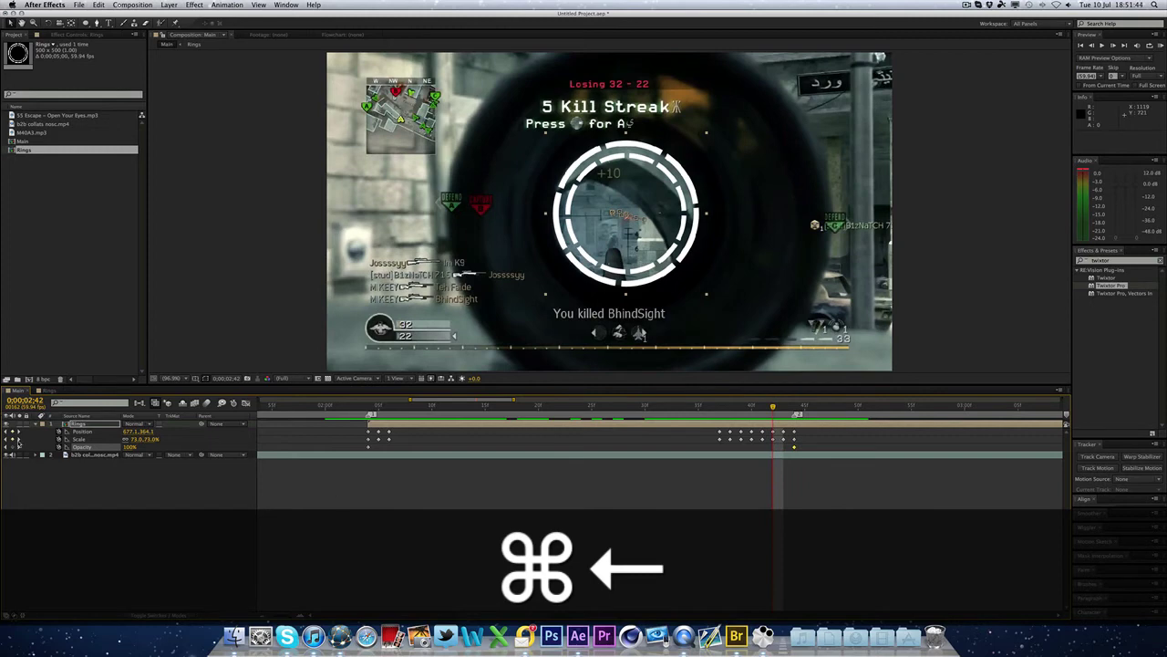
click(15, 447)
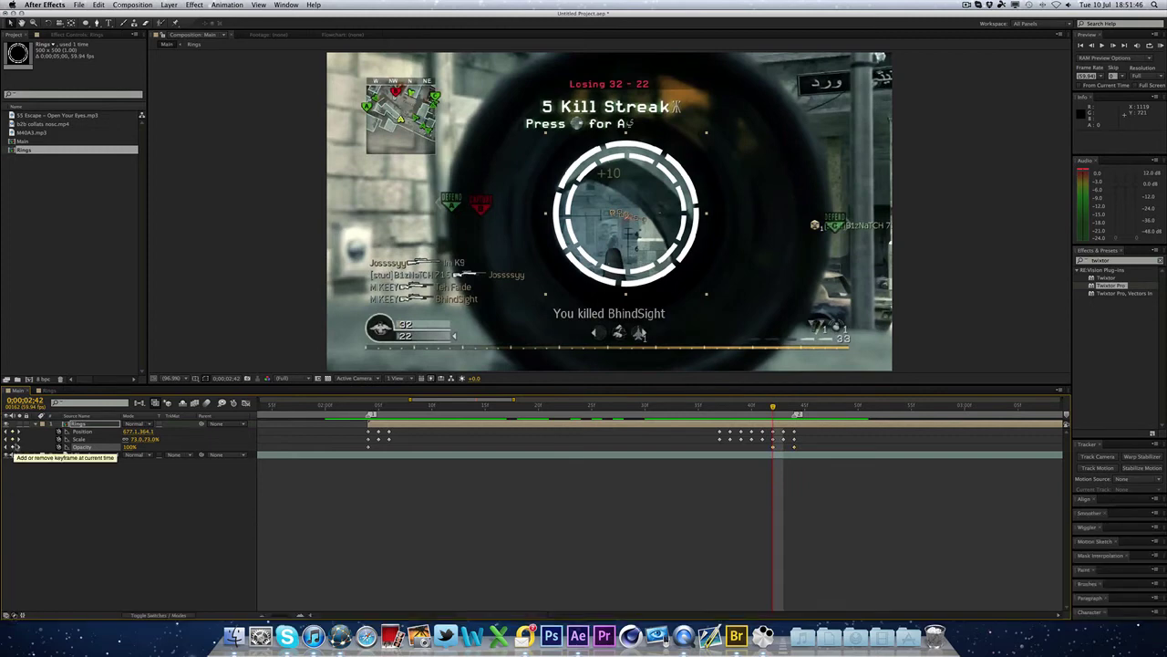
Set the rings' opacity to 0% at 0;00;02;44 so they fade out at the scope-out marker.
key(super+Right)
key(super+Right)
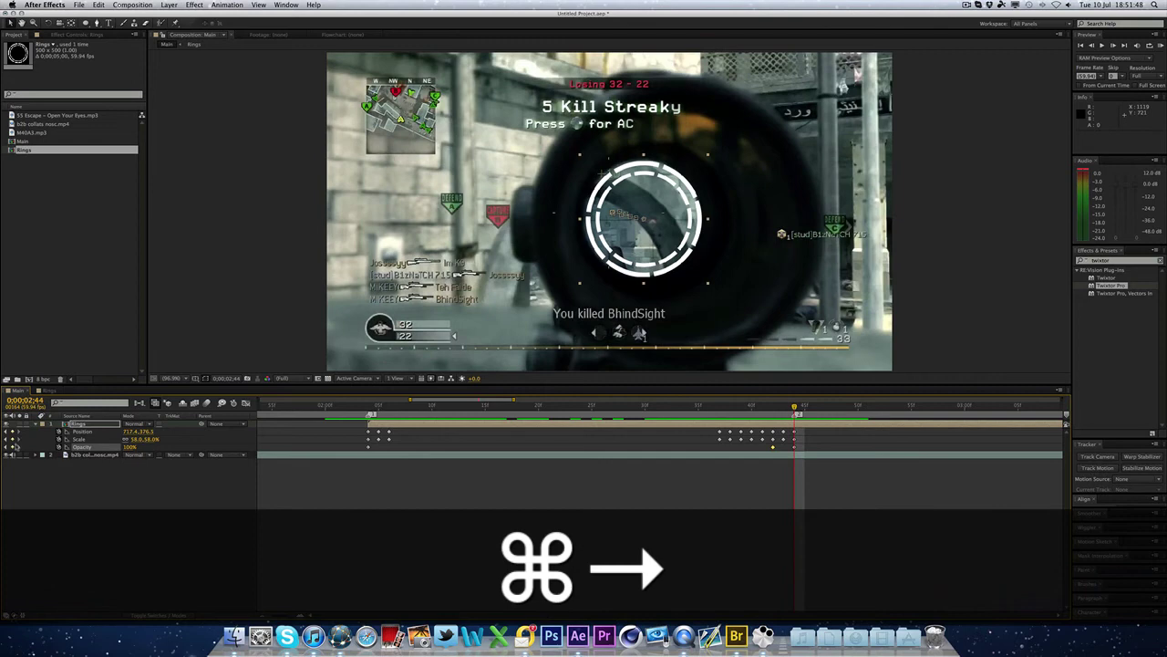
click(127, 447)
text(0)
key(Return)
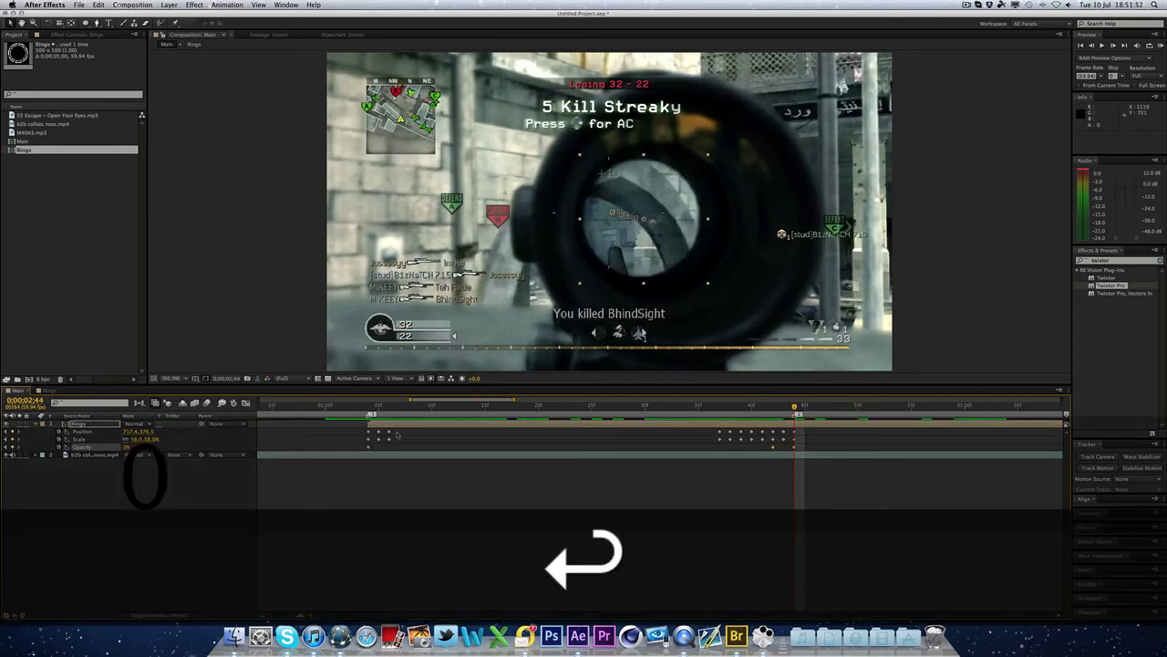
Fade the rings in by keyframing their opacity at 100% at 0;00;02;06 and 0% at 0;00;02;04.
key(i)
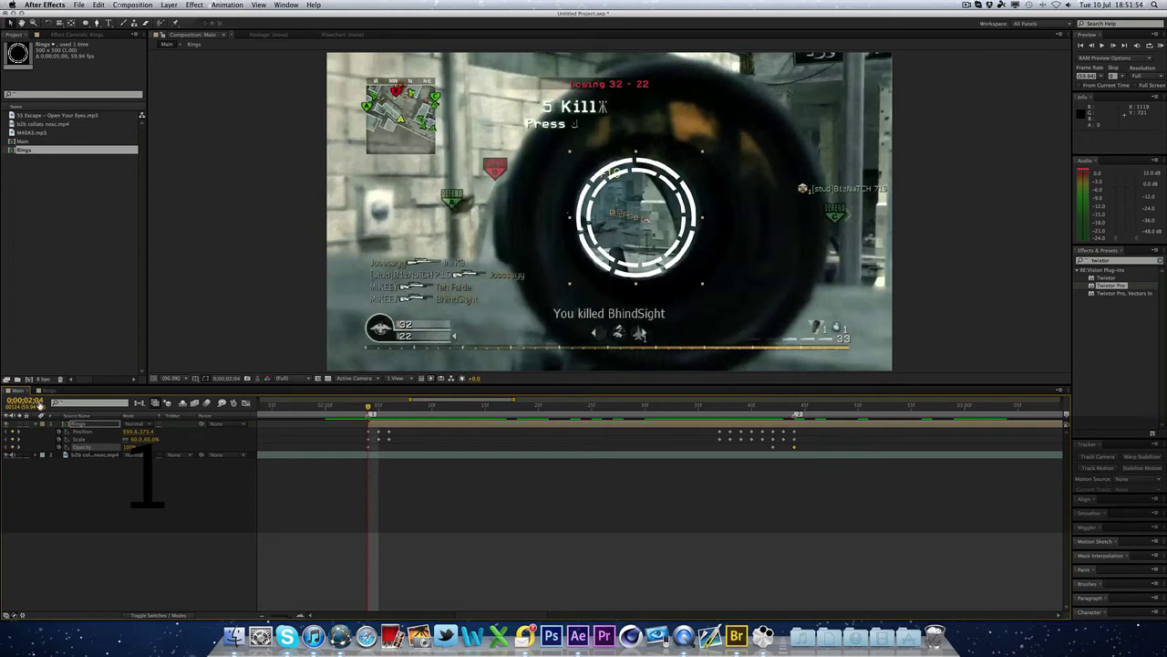
key(super+Right)
key(super+Right)
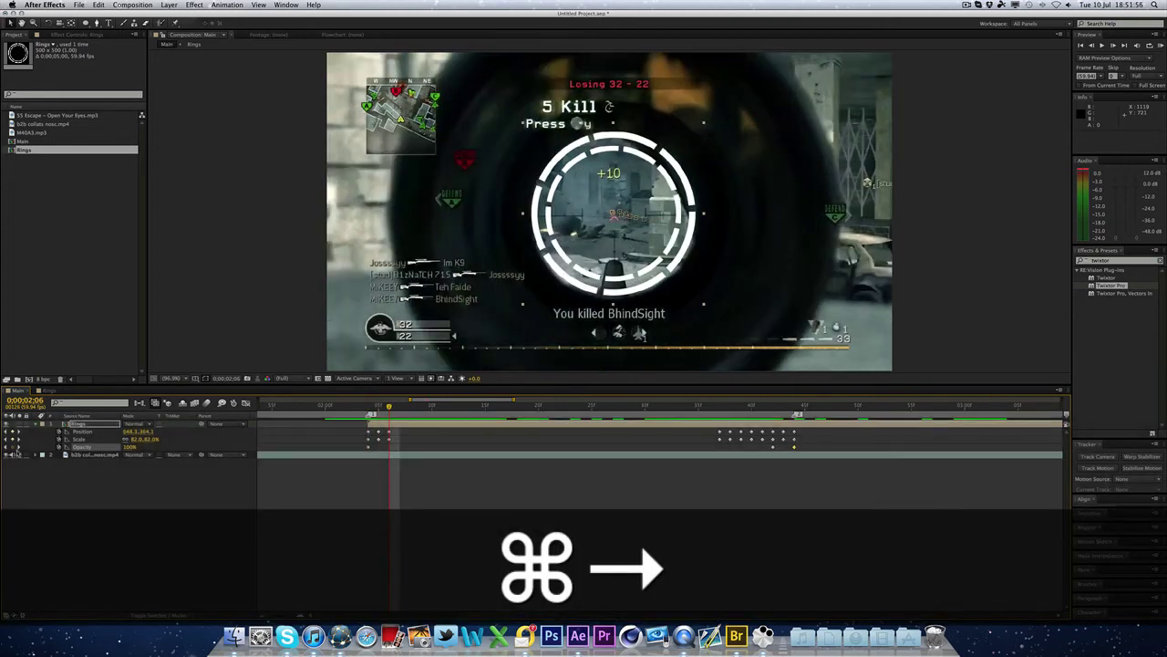
key(super+Left)
key(super+Left)
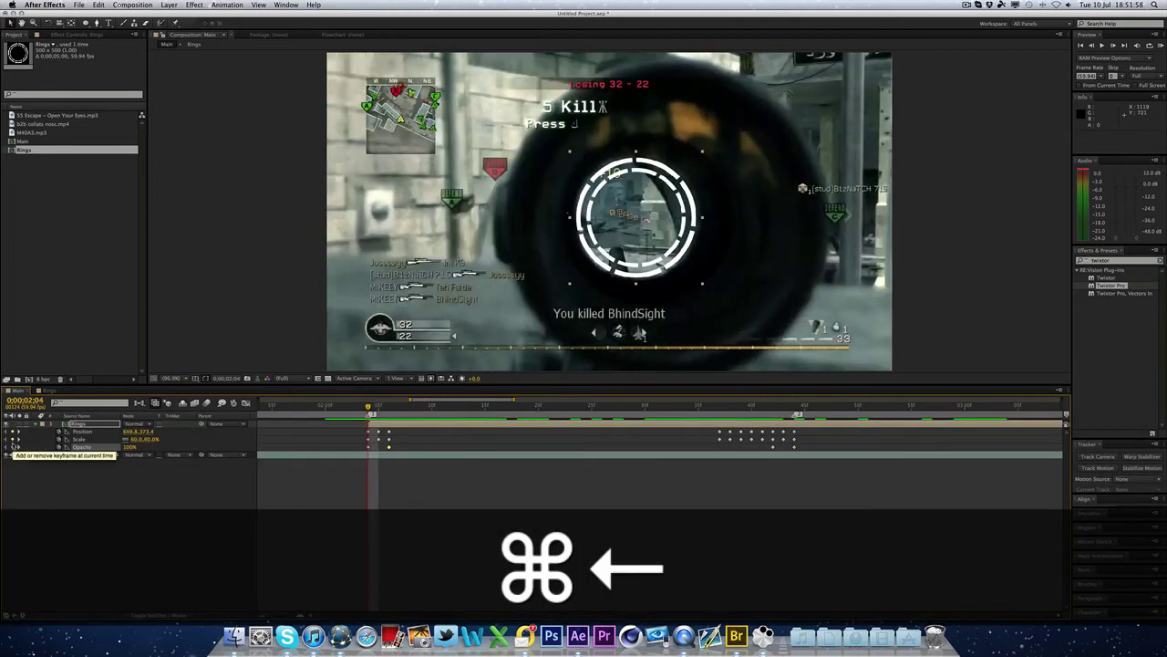
click(129, 447)
text(0)
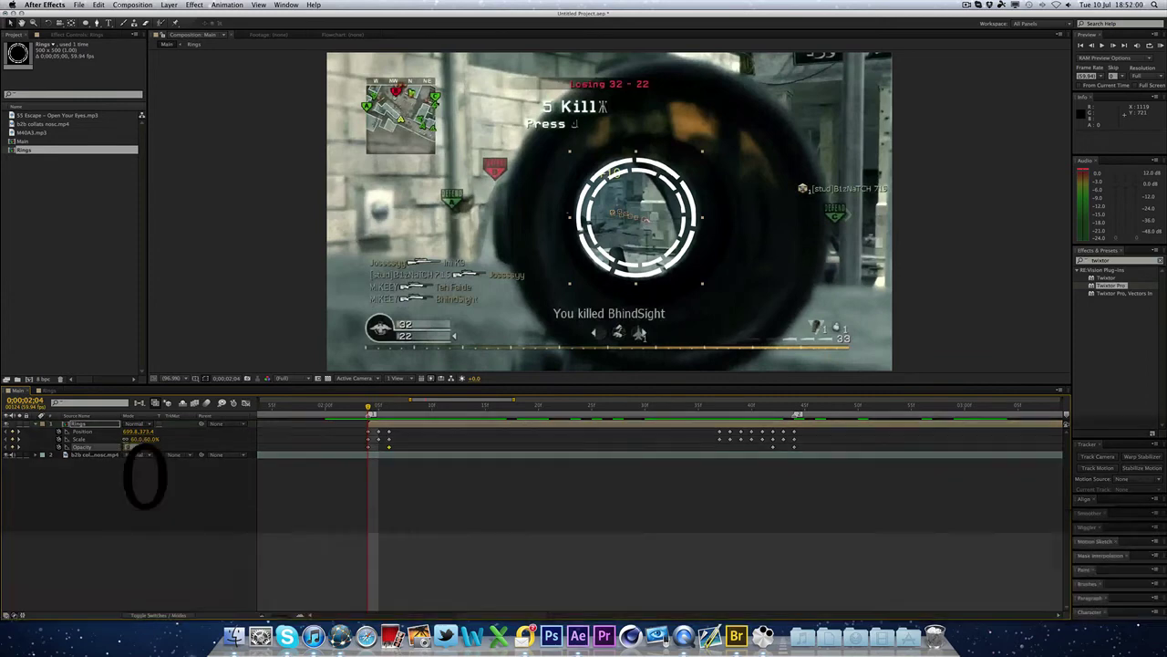
click(348, 503)
Scrub through the footage around the scoped section to check the rings' tracking and fades.
drag(370, 407, 967, 407)
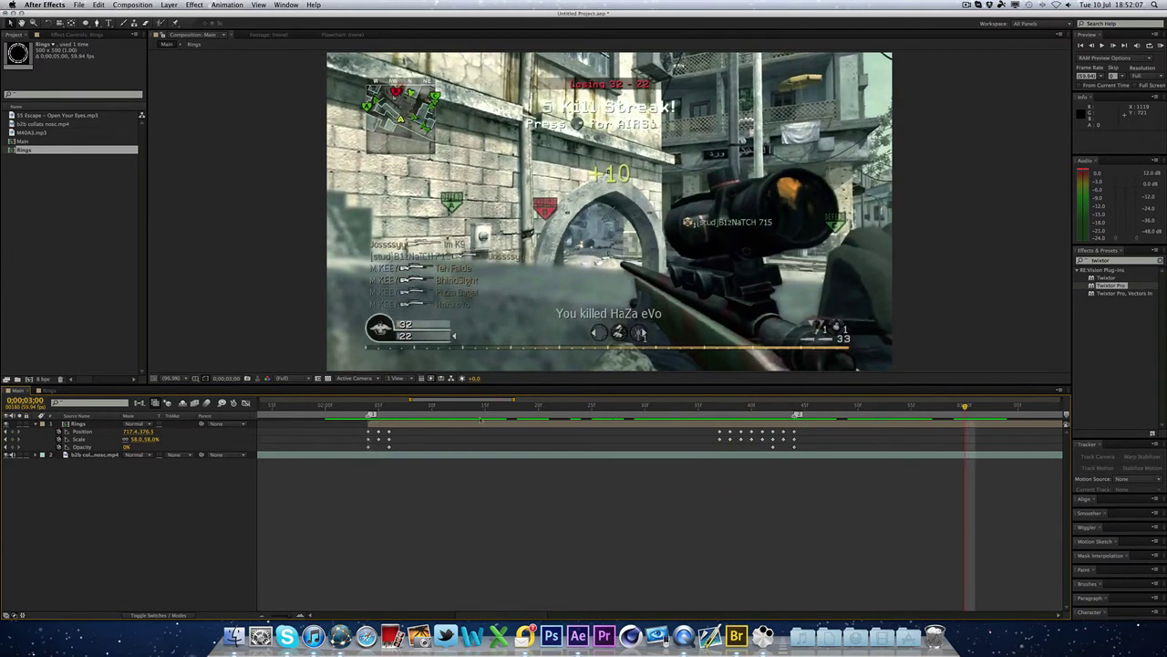
click(263, 614)
click(263, 615)
click(263, 615)
mouse_move(642, 404)
mouse_down()
mouse_move(735, 407)
mouse_move(626, 409)
mouse_up()
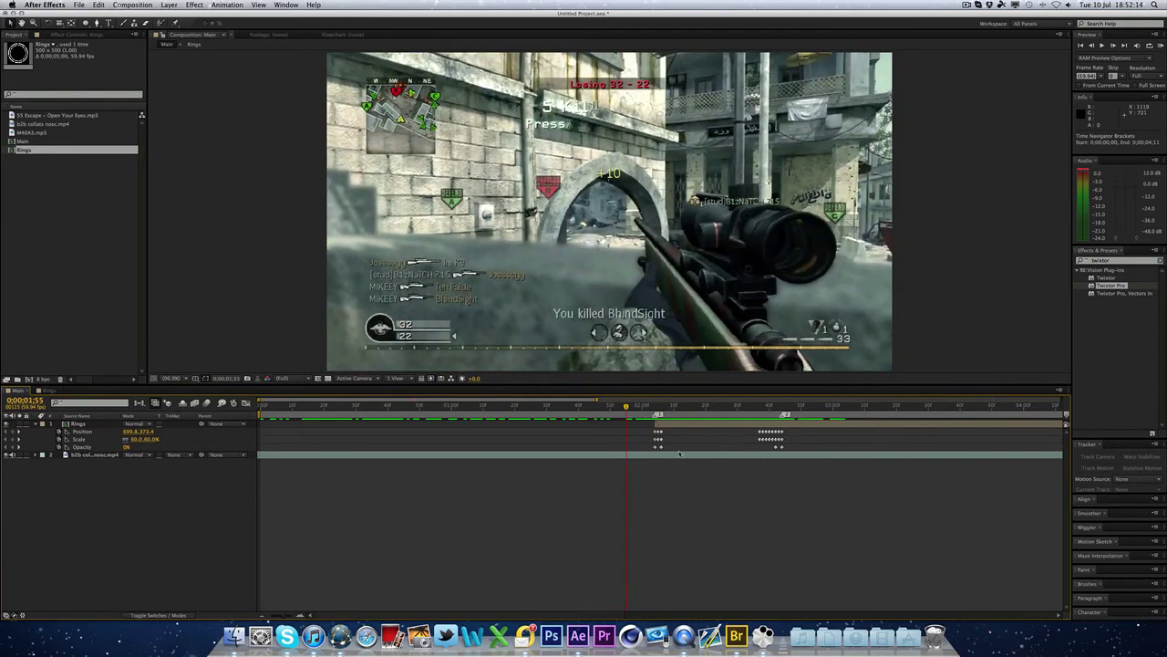
Find the Starglow effect, apply it to the Rings layer and set its streak length to 2.
click(693, 407)
click(691, 425)
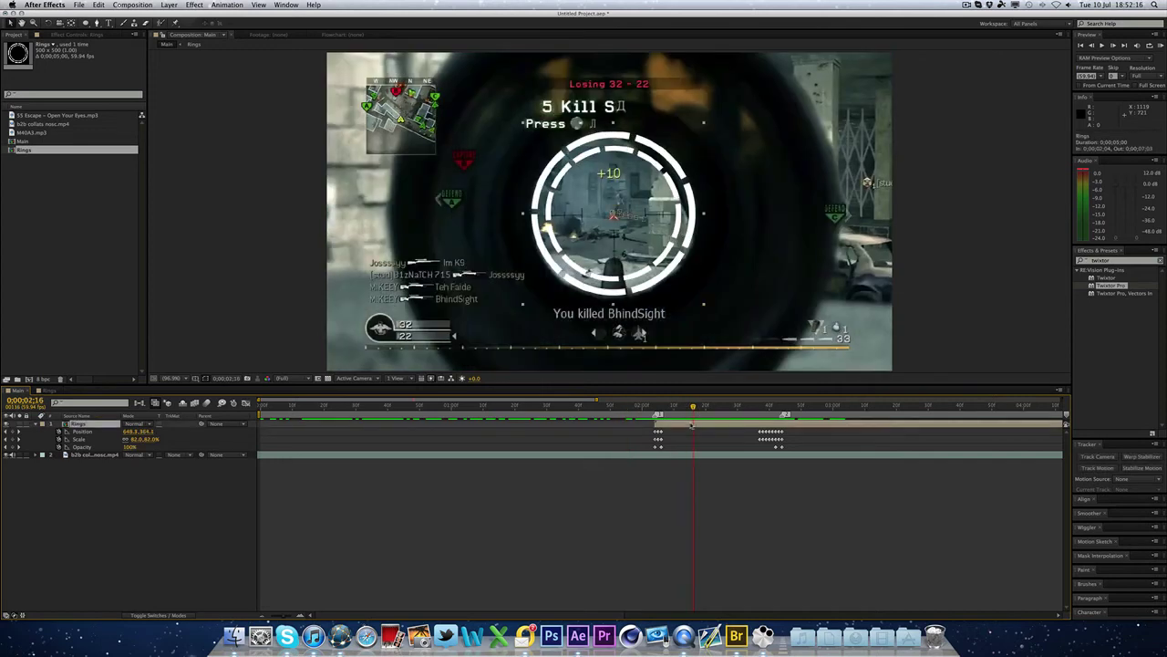
click(1114, 262)
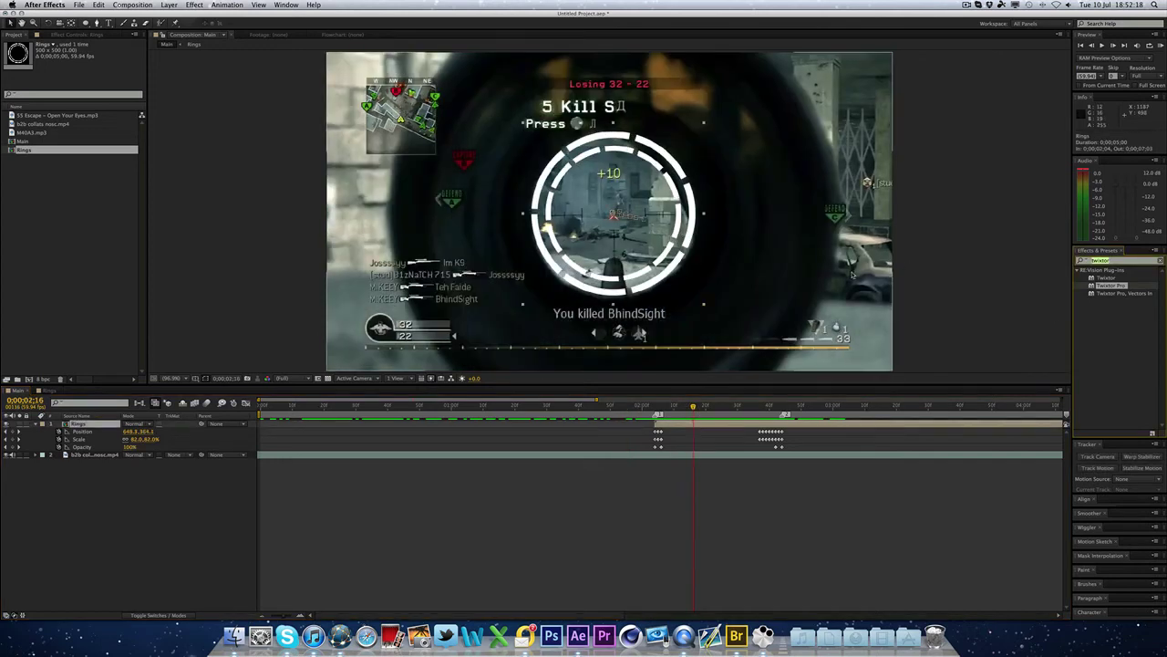
key(BackSpace)
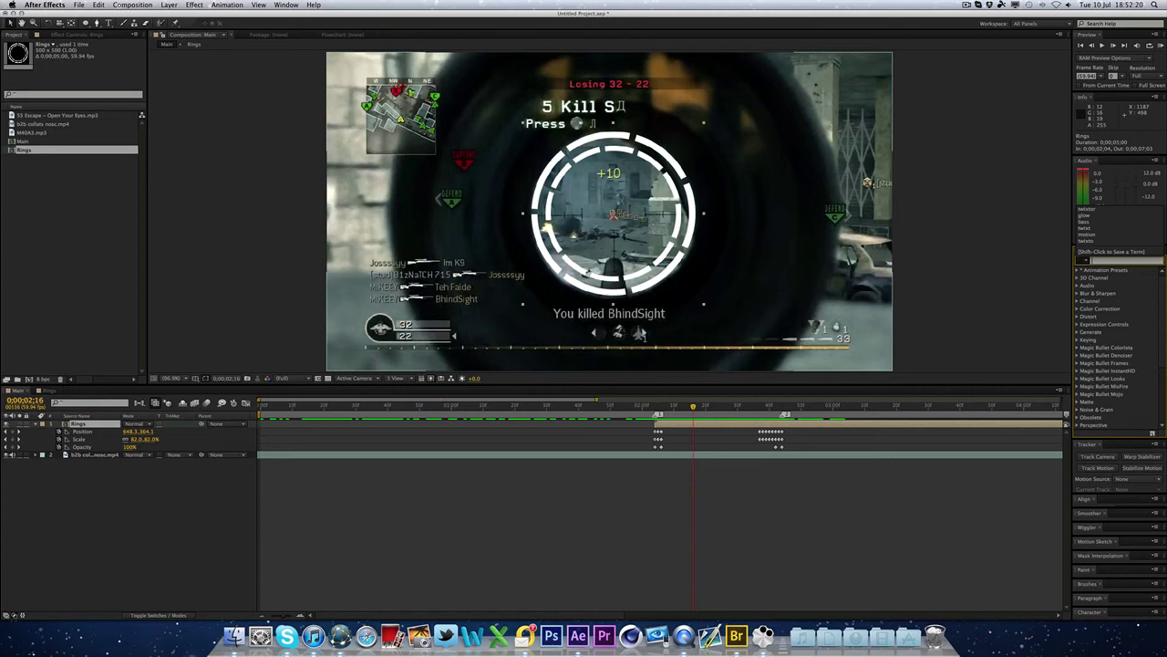
text(starglow)
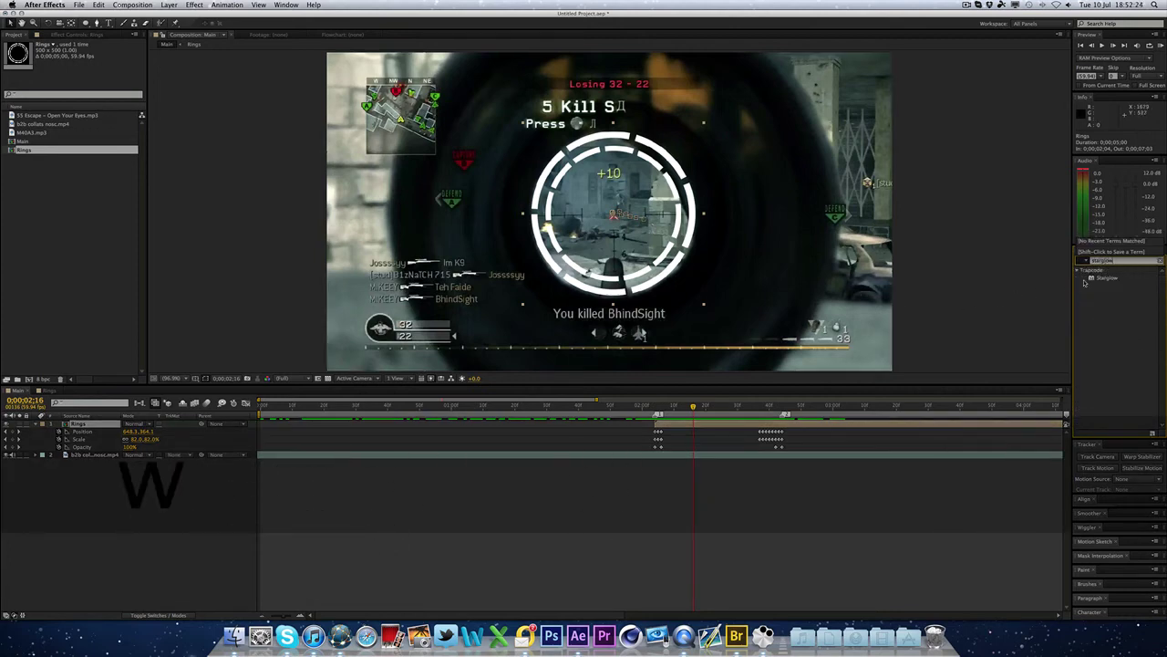
drag(1100, 279, 675, 423)
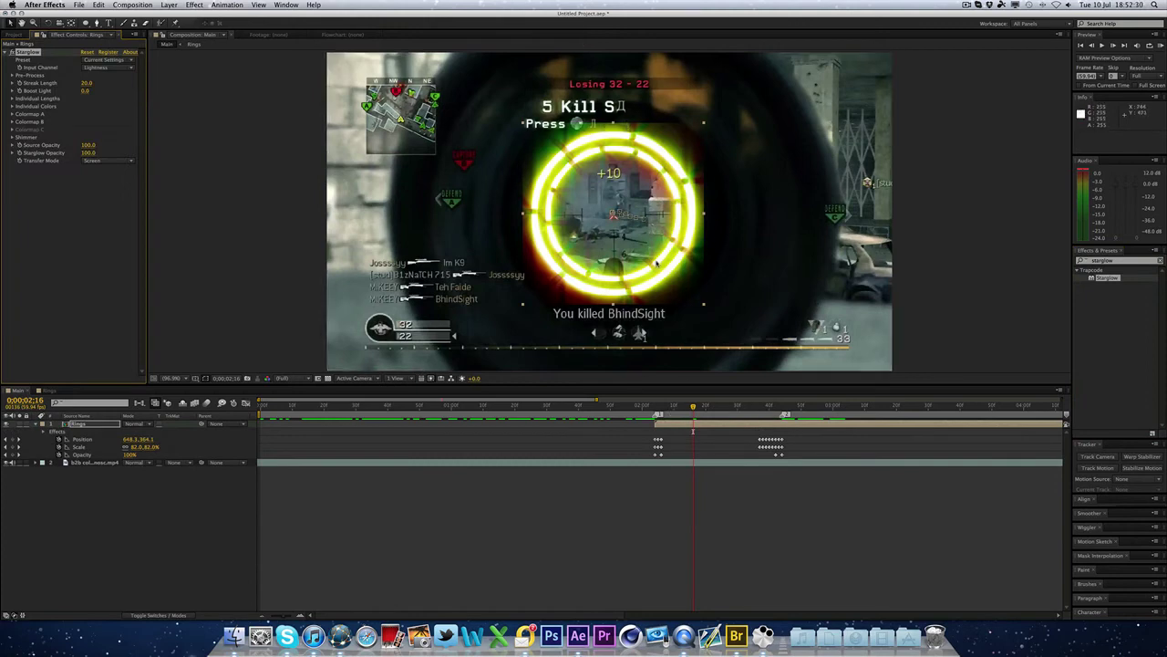
click(87, 83)
text(2)
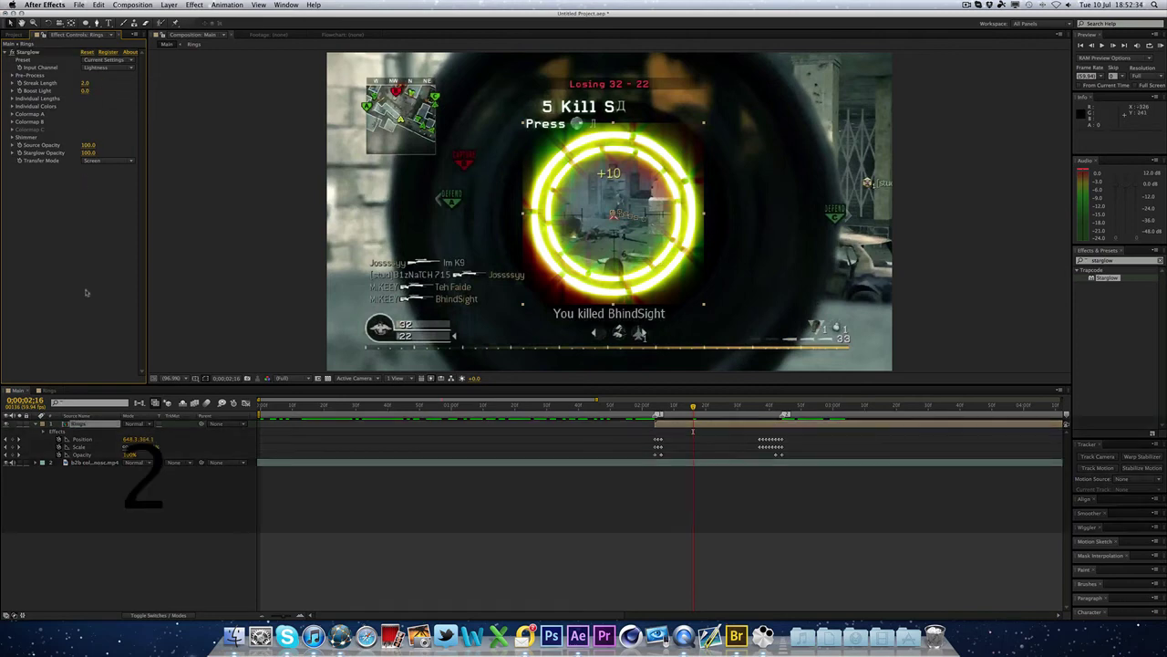
Change the Starglow preset to Star Prism and check the glow on the scoped footage.
key(Return)
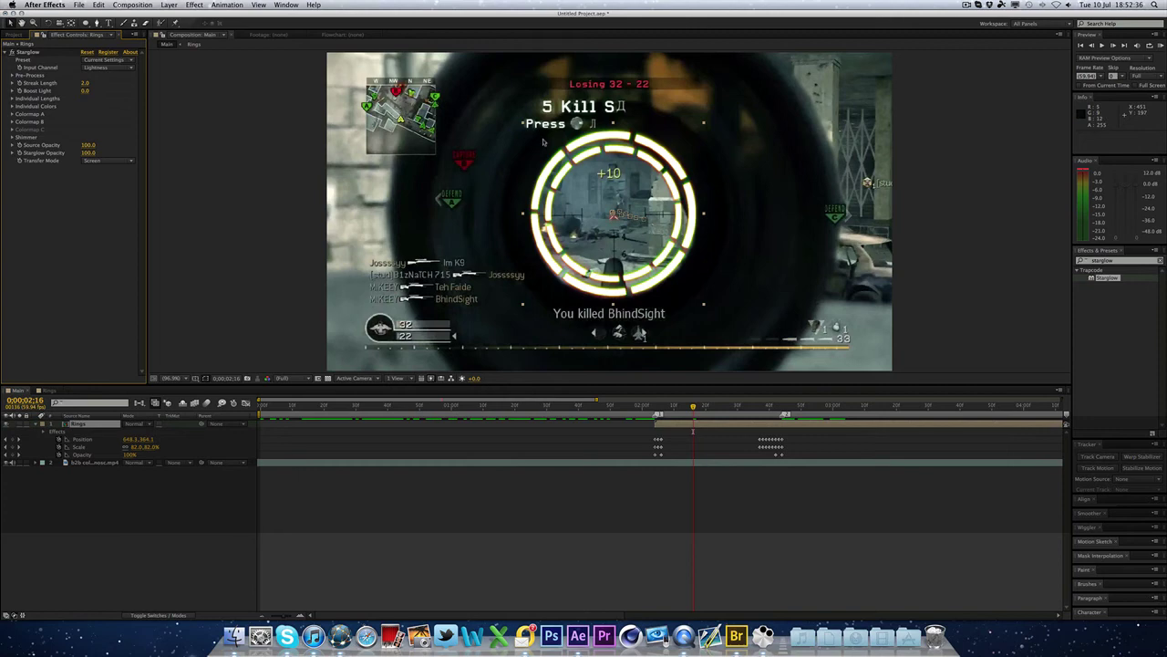
click(111, 61)
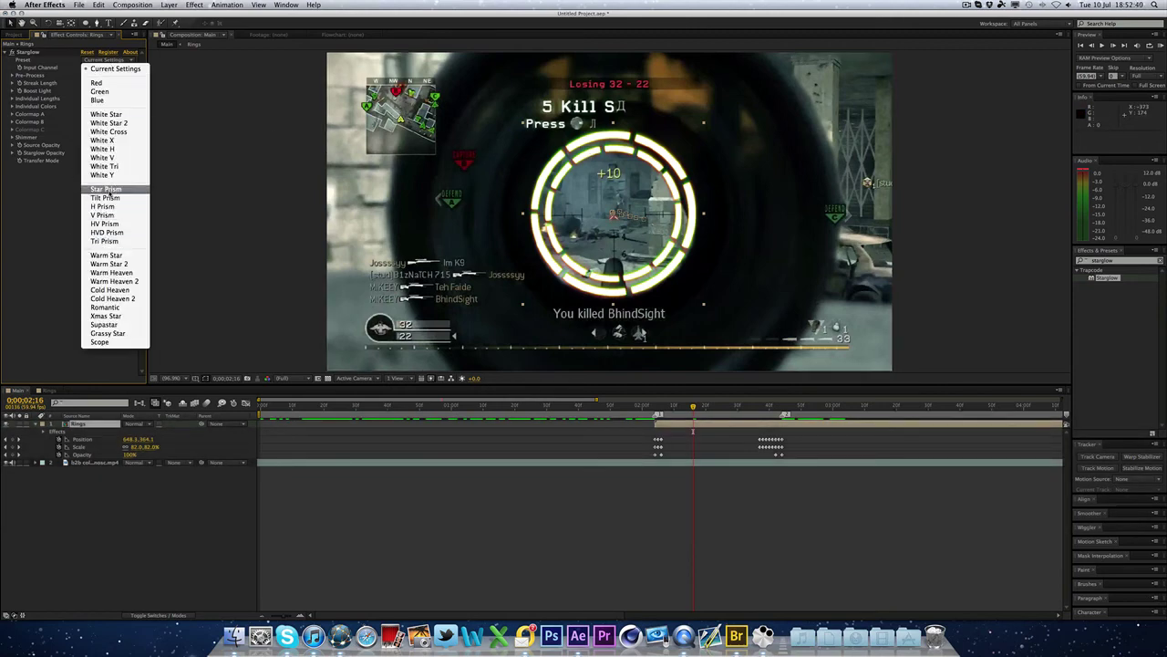
click(107, 190)
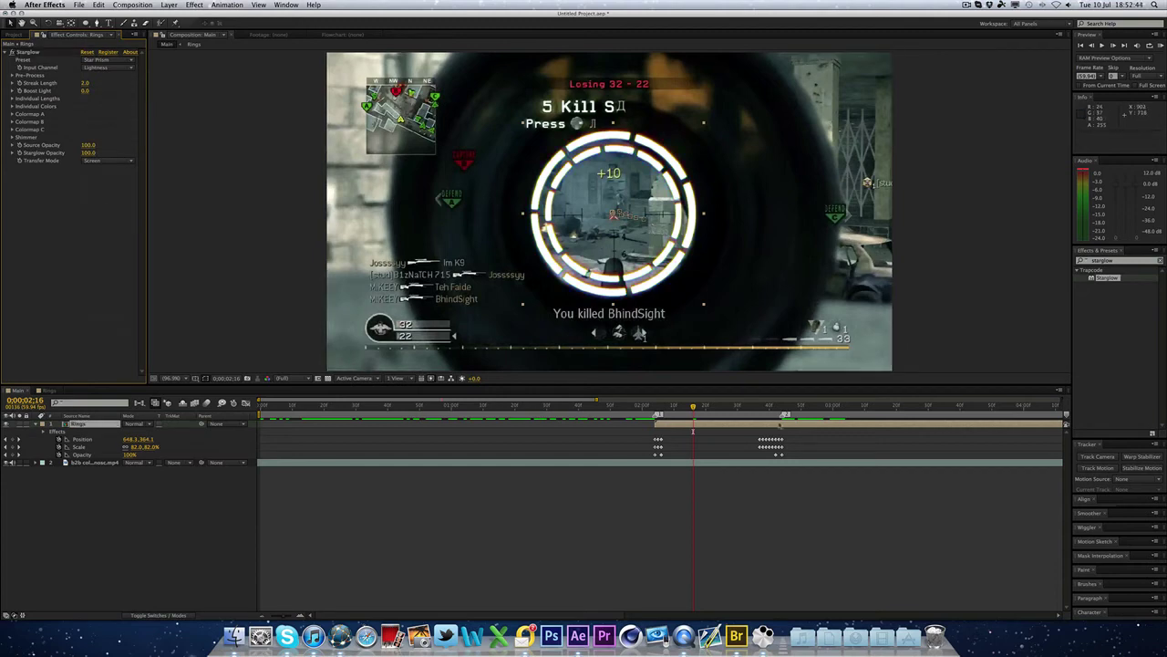
drag(651, 407, 715, 408)
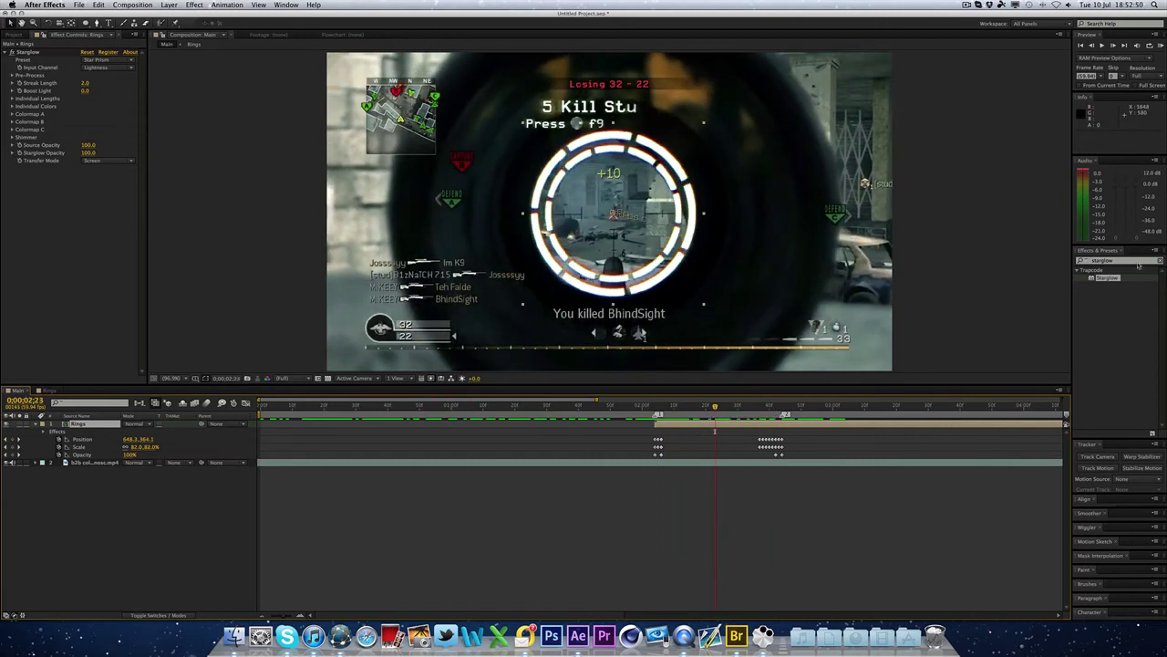
Find the Stylize Glow effect, apply it to the Rings layer, and turn Starglow off.
drag(1138, 263, 898, 260)
text(glow)
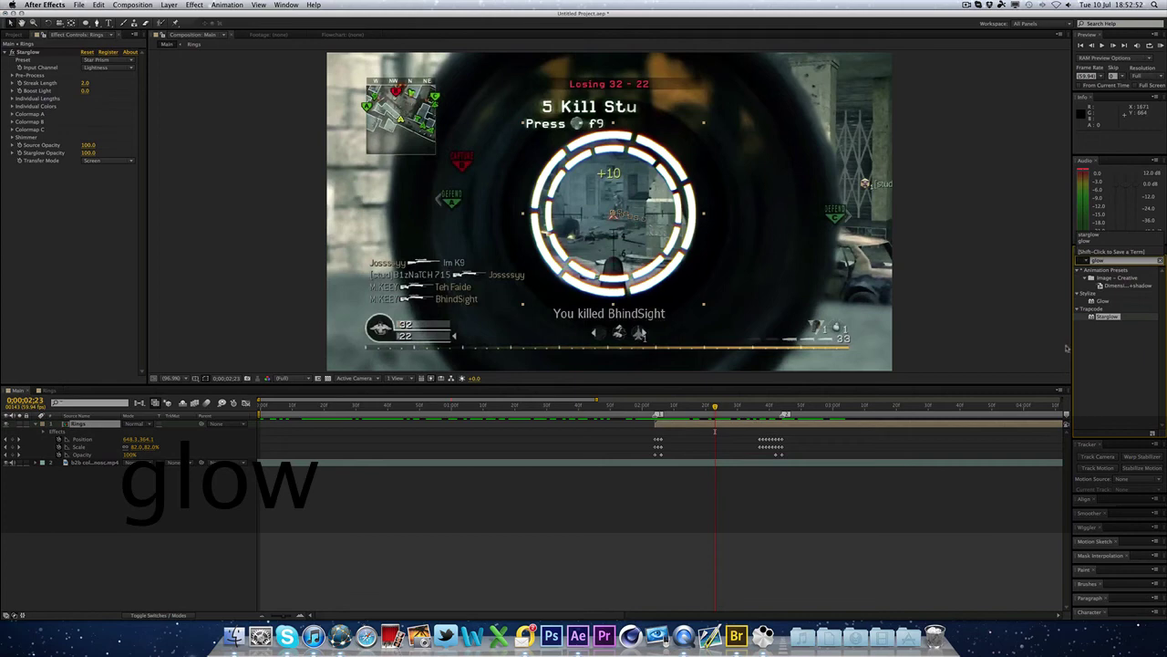
drag(1104, 301, 663, 350)
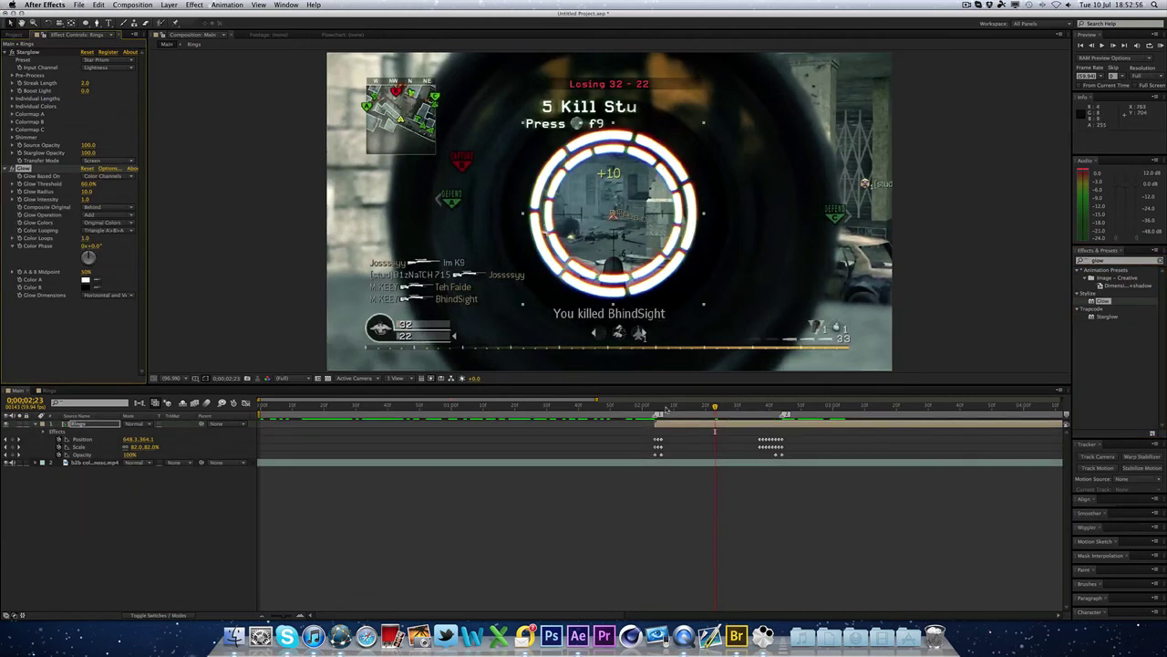
mouse_move(689, 407)
mouse_down()
mouse_move(719, 407)
mouse_move(705, 407)
mouse_up()
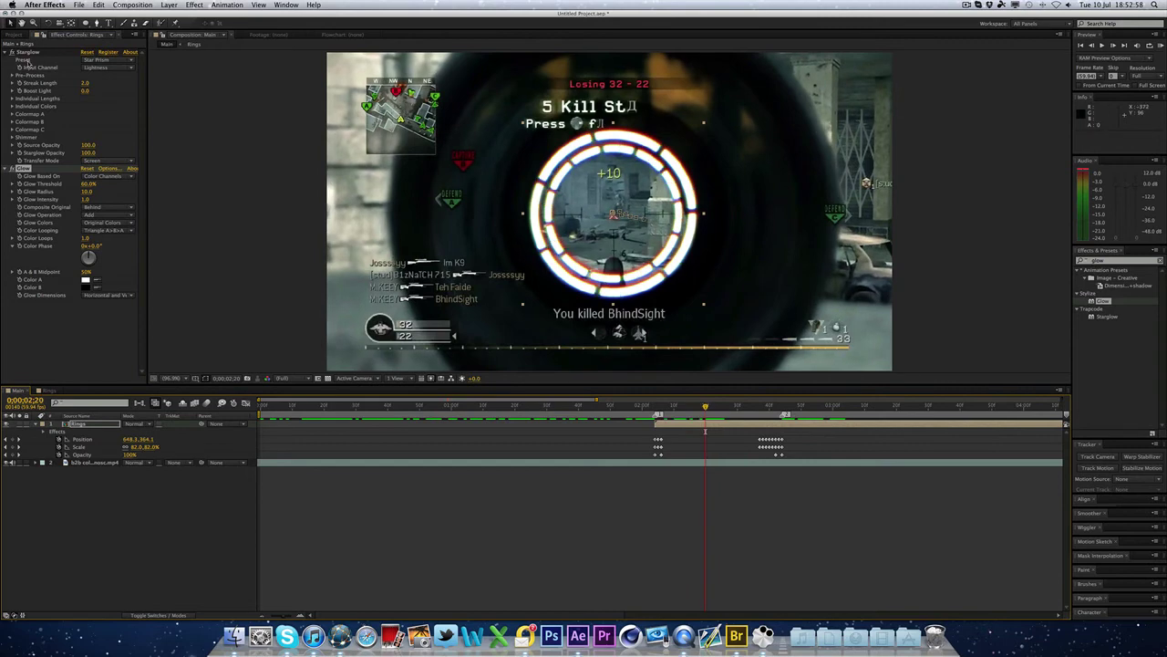
click(12, 53)
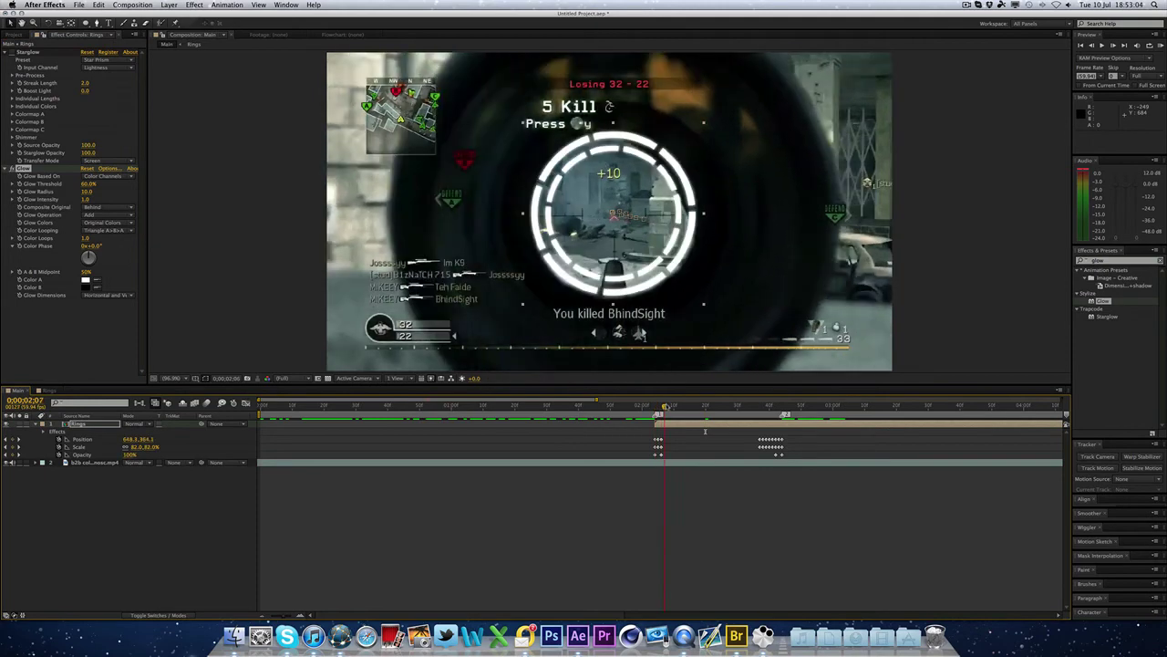
In the Rings composition, colour the inner ring (Shape Layer 2) red, with fill FF0000 and a red stroke.
double_click(670, 426)
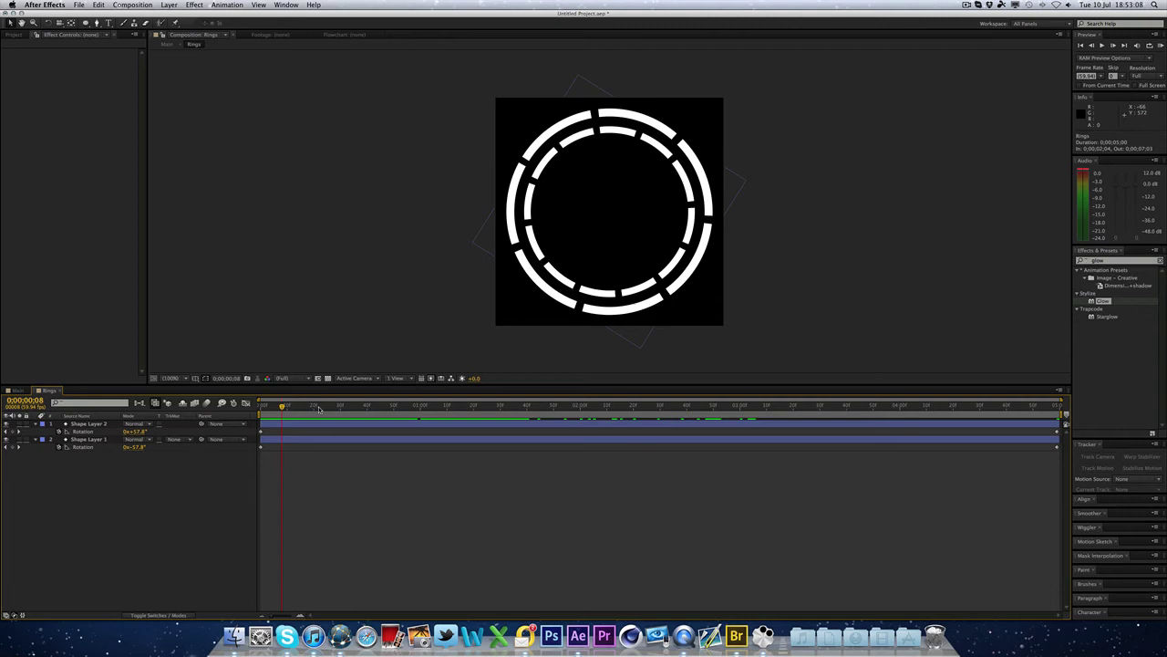
drag(282, 407, 516, 407)
click(92, 425)
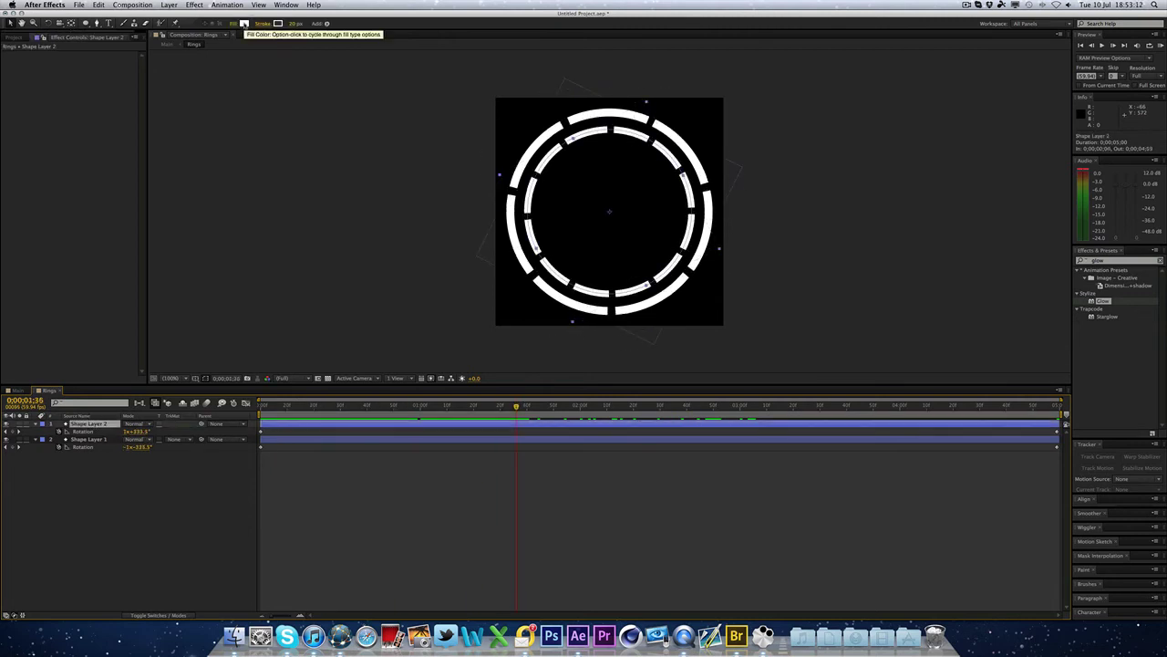
click(243, 23)
drag(553, 277, 768, 221)
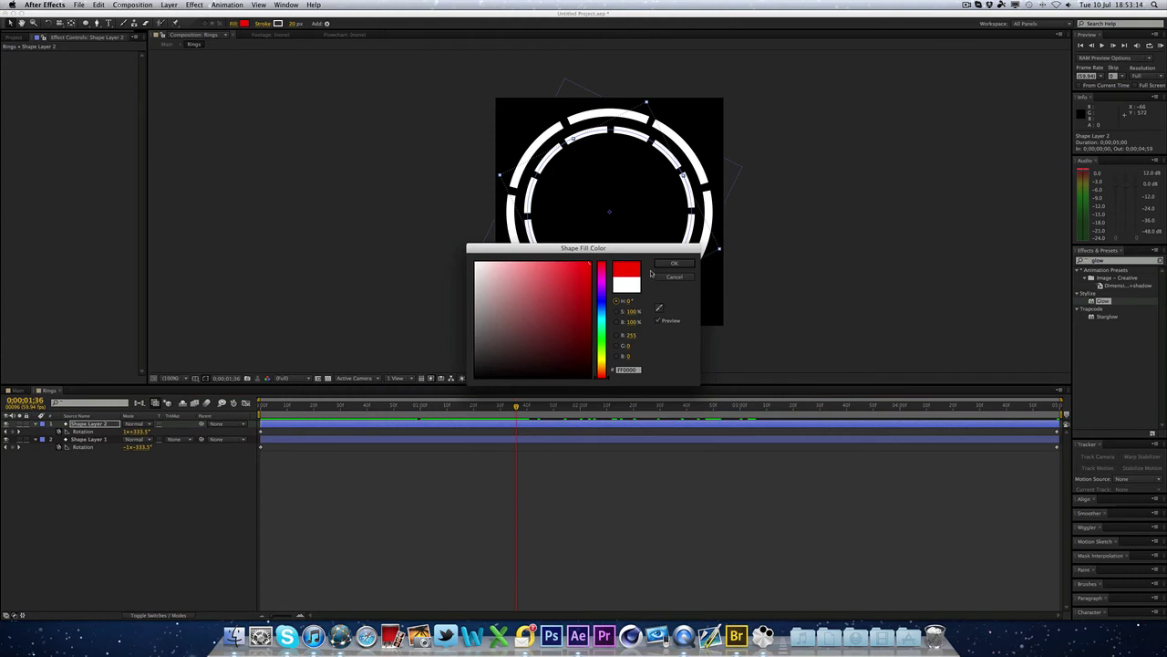
click(666, 265)
click(89, 425)
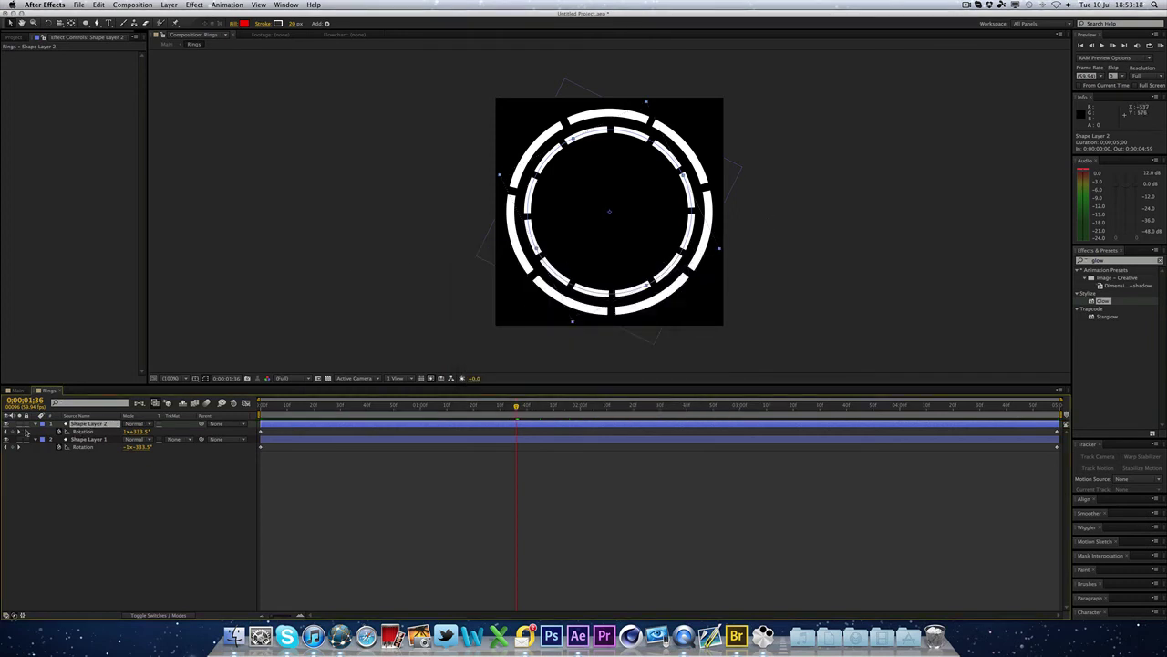
click(278, 23)
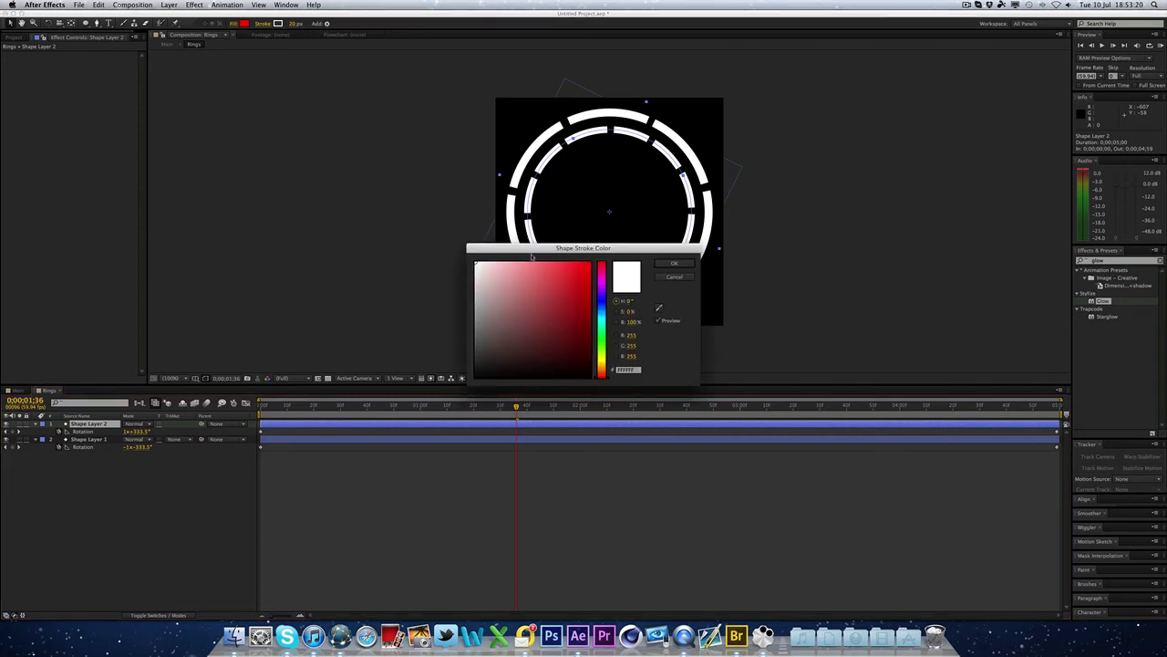
drag(568, 281, 708, 252)
click(675, 263)
click(306, 268)
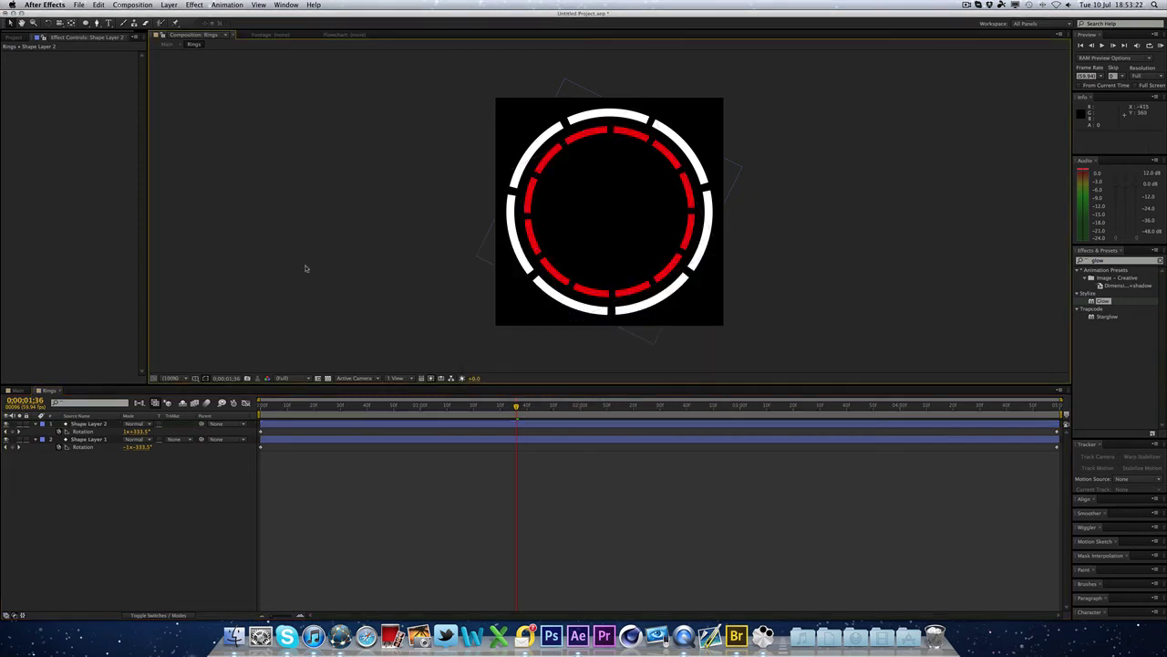
Give the outer ring (Shape Layer 1) a bright blue stroke with RGB 0, 78, 255.
click(87, 438)
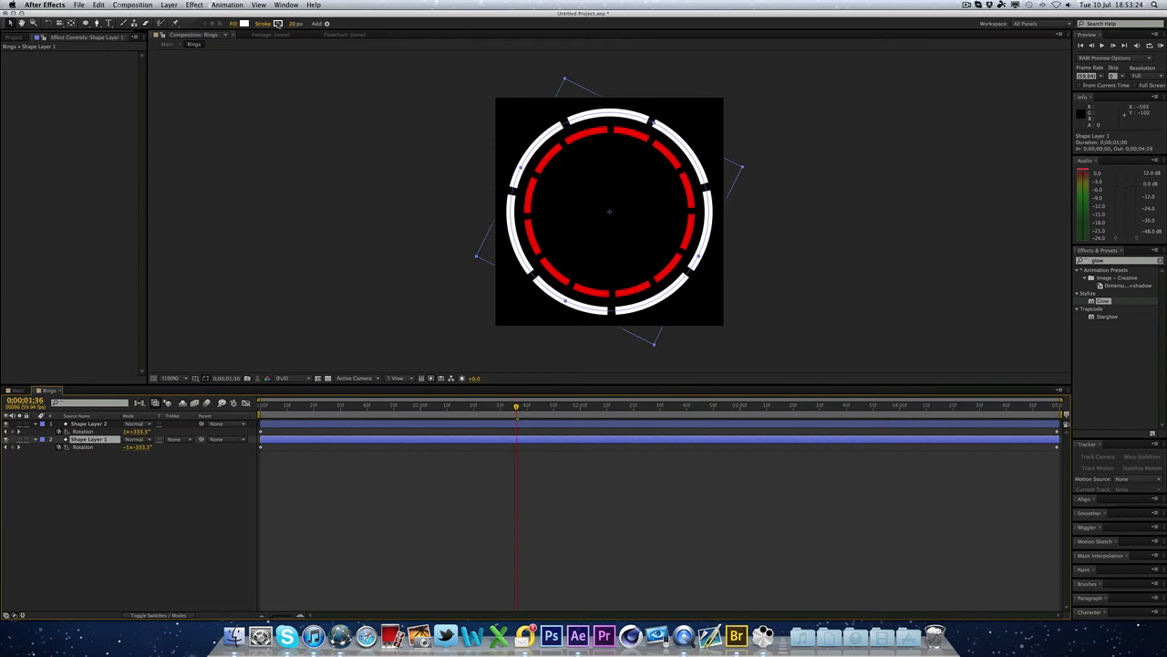
click(279, 23)
drag(604, 331, 605, 341)
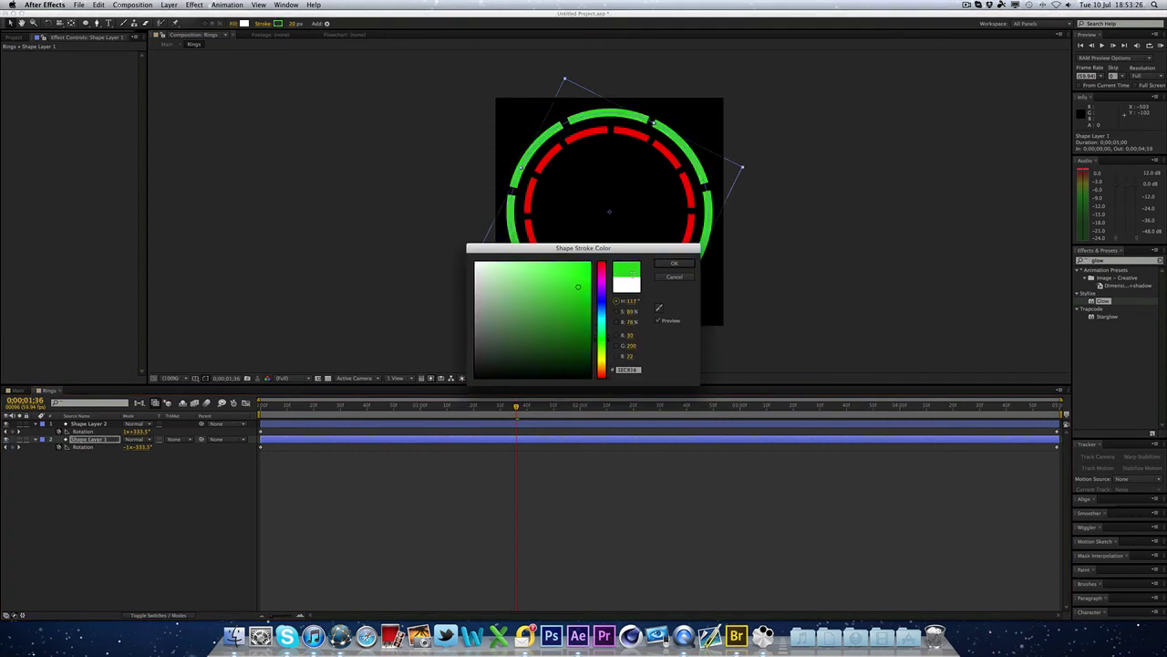
click(601, 307)
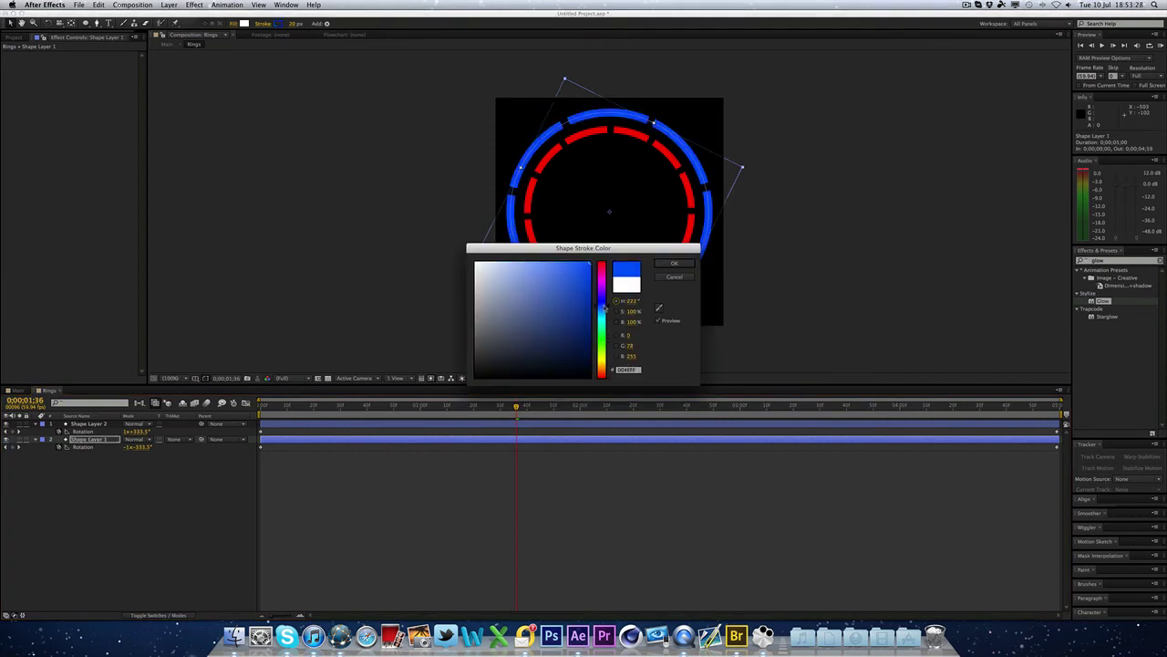
click(675, 264)
click(266, 334)
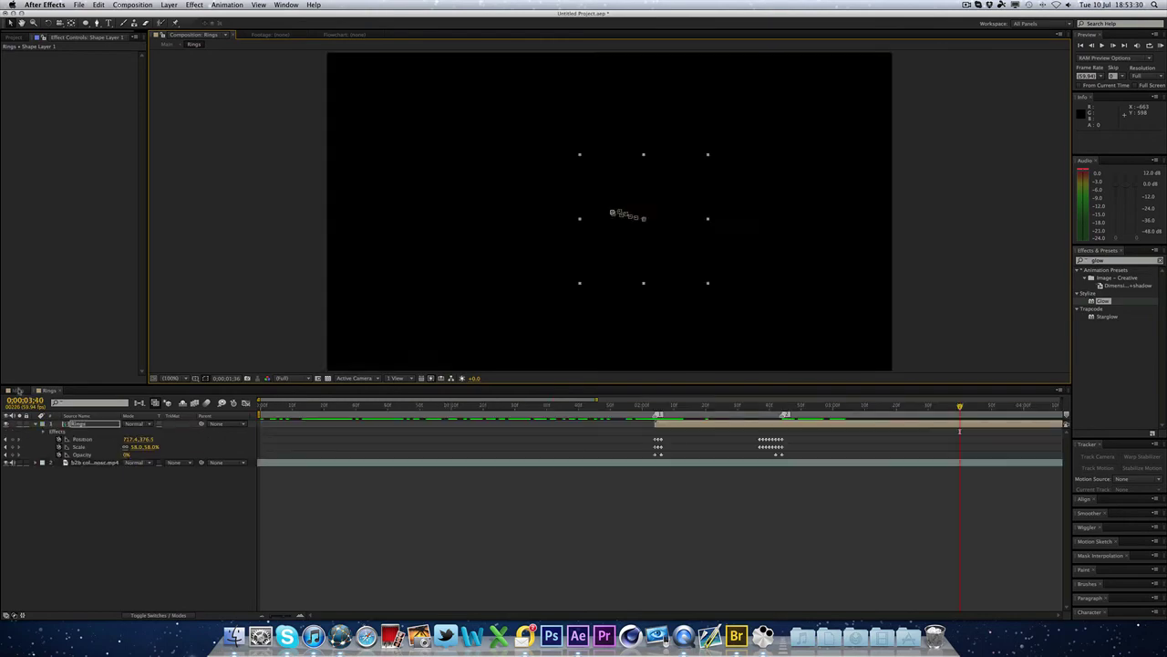
Back in the Main composition, set Starglow's input channel to Red, view the effect on the rings, and turn Starglow off.
drag(712, 409, 705, 409)
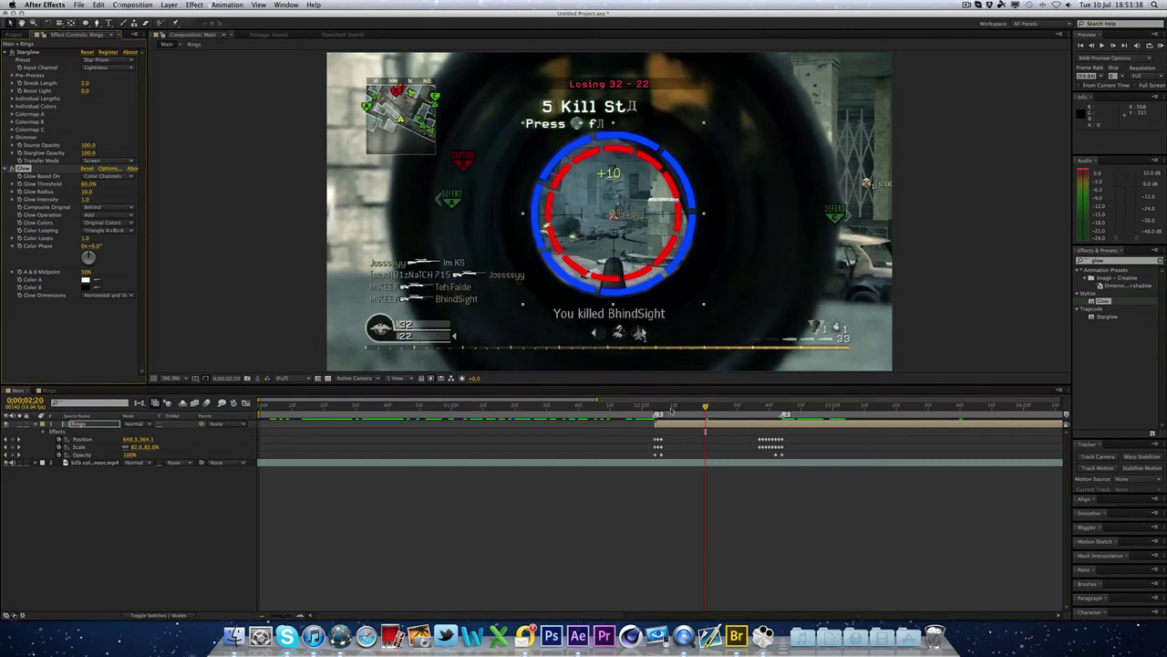
key(Page_Up)
key(Page_Up)
key(Page_Up)
click(107, 69)
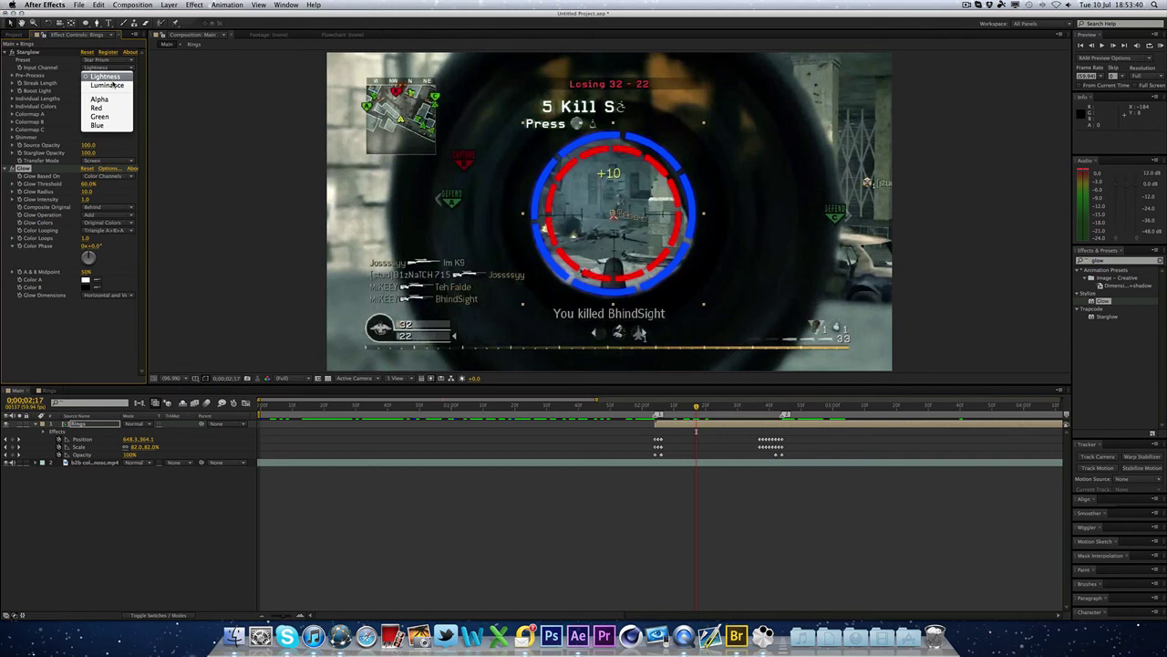
click(113, 108)
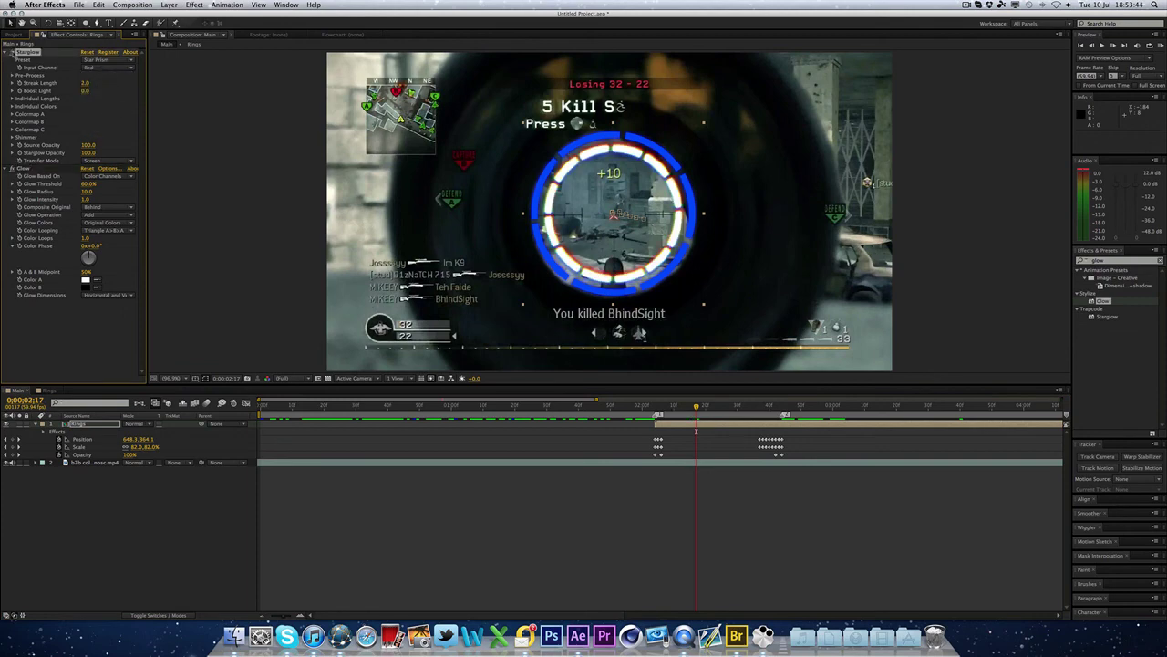
click(12, 53)
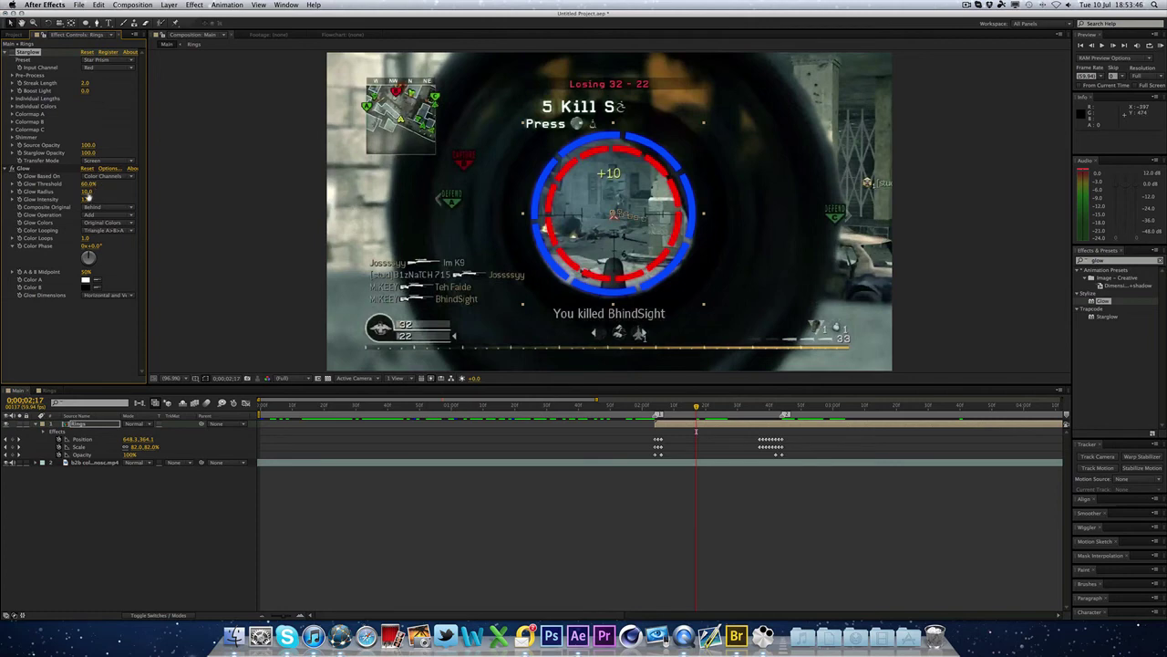
Set the Glow radius to 54, threshold to 52.5% and intensity to 3.2, then check the result on the footage.
drag(88, 192, 43, 208)
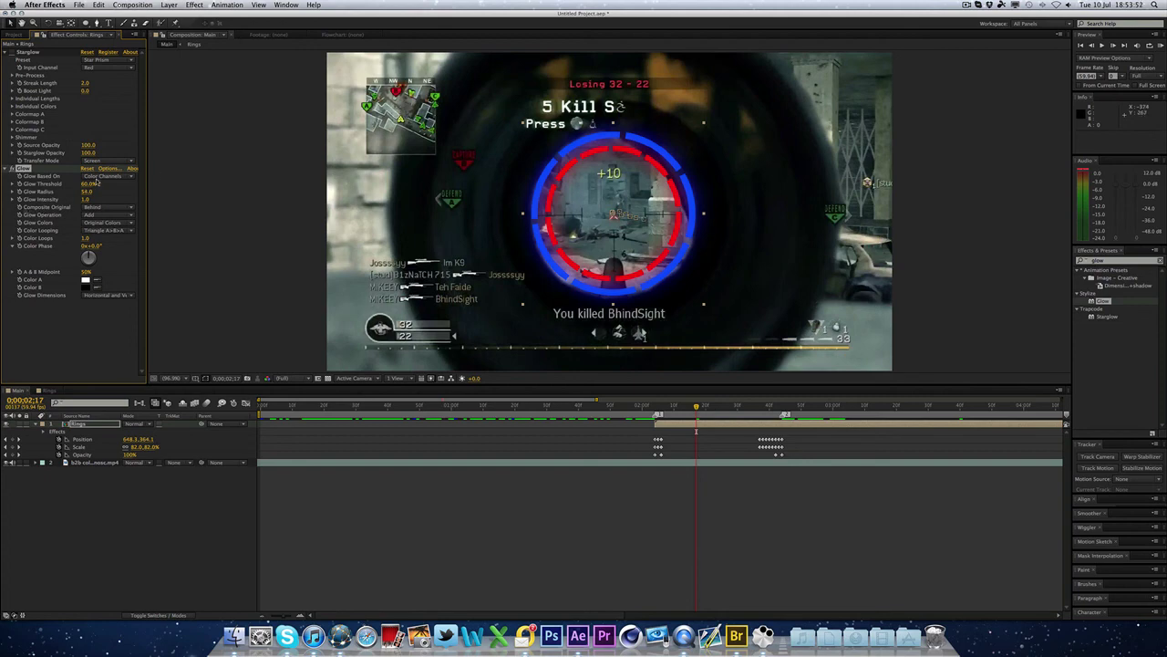
mouse_move(89, 183)
mouse_down()
mouse_move(101, 183)
mouse_move(99, 199)
mouse_up()
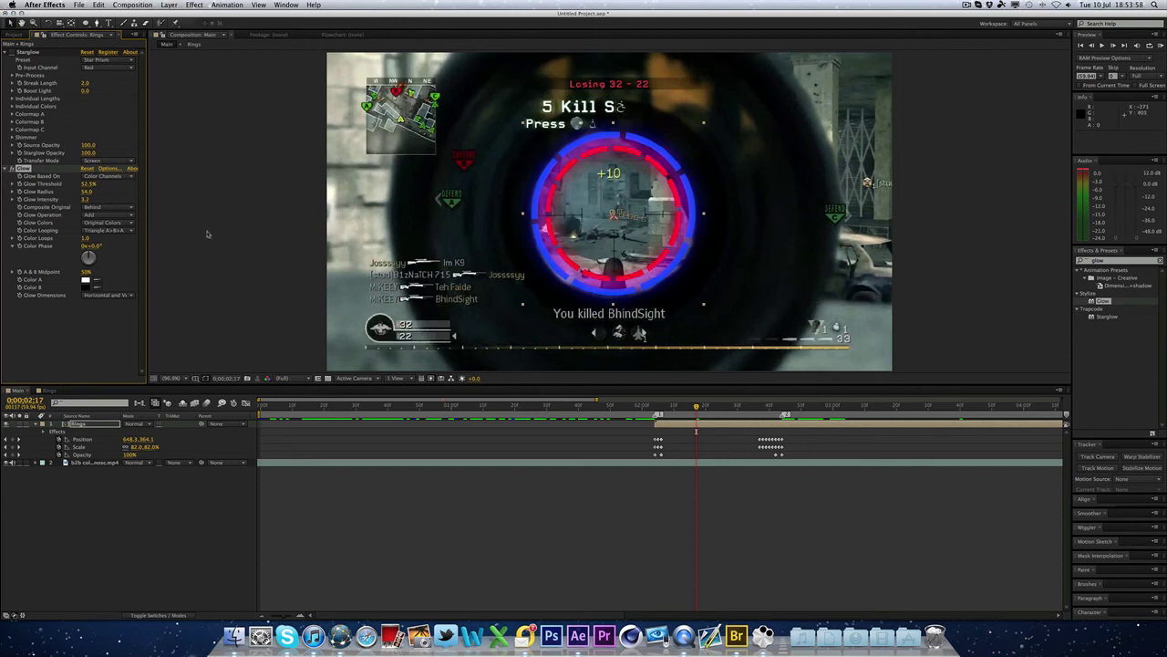
click(675, 536)
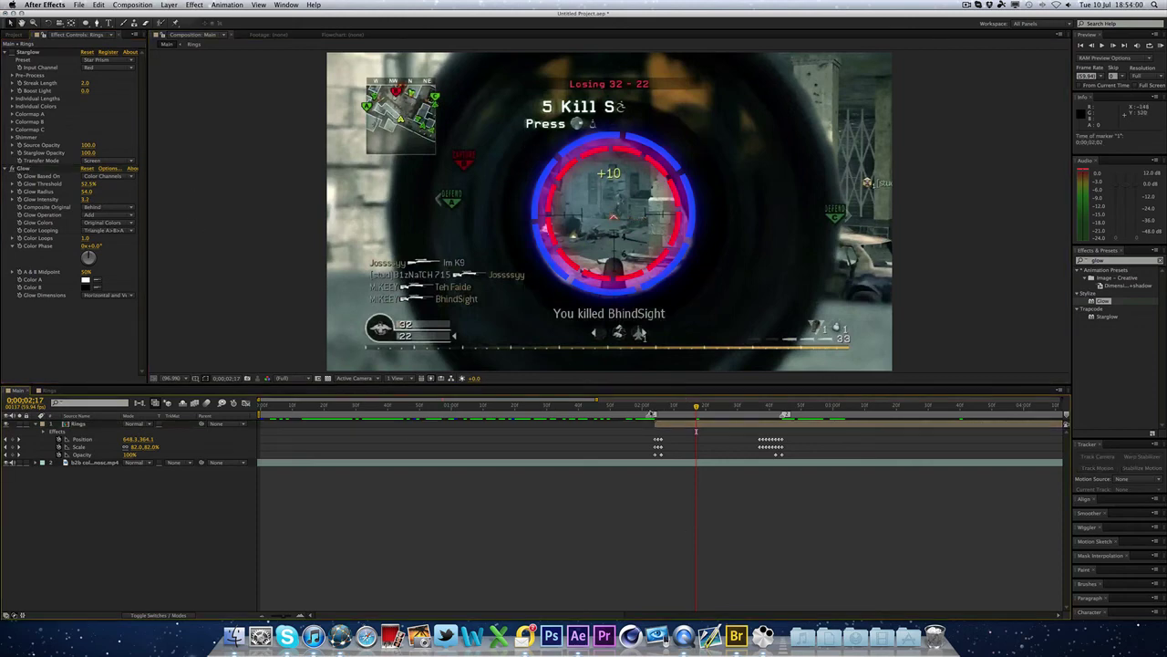
drag(653, 407, 690, 408)
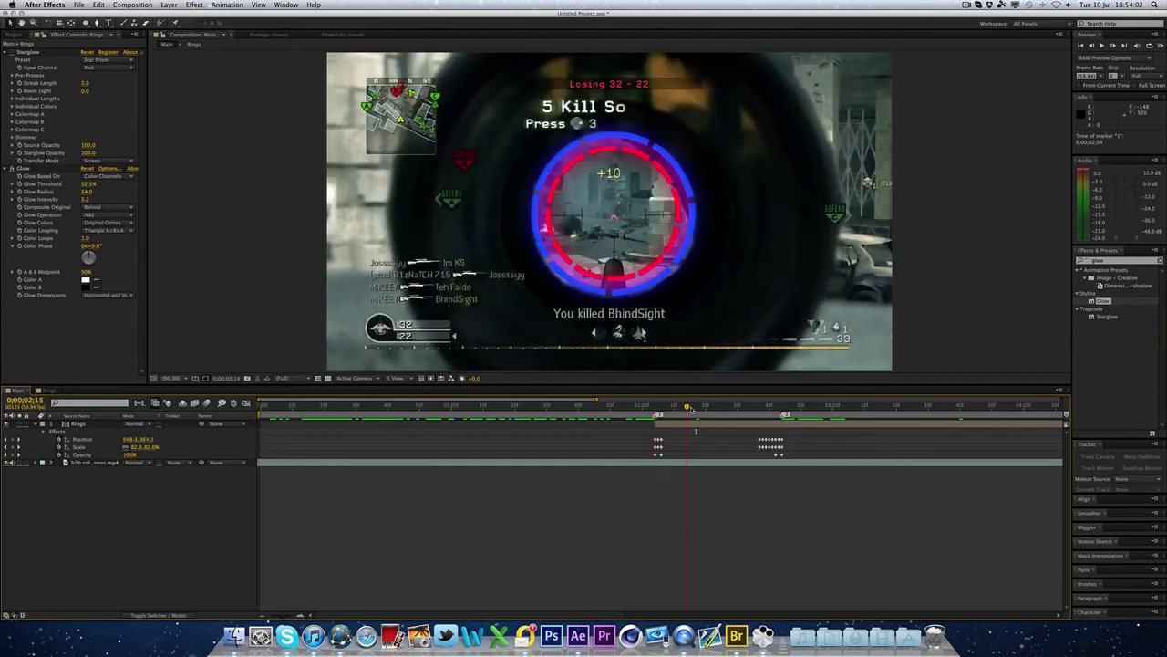
Turn Glow off and Starglow on, and set both rings' strokes to white in the Rings composition.
click(12, 169)
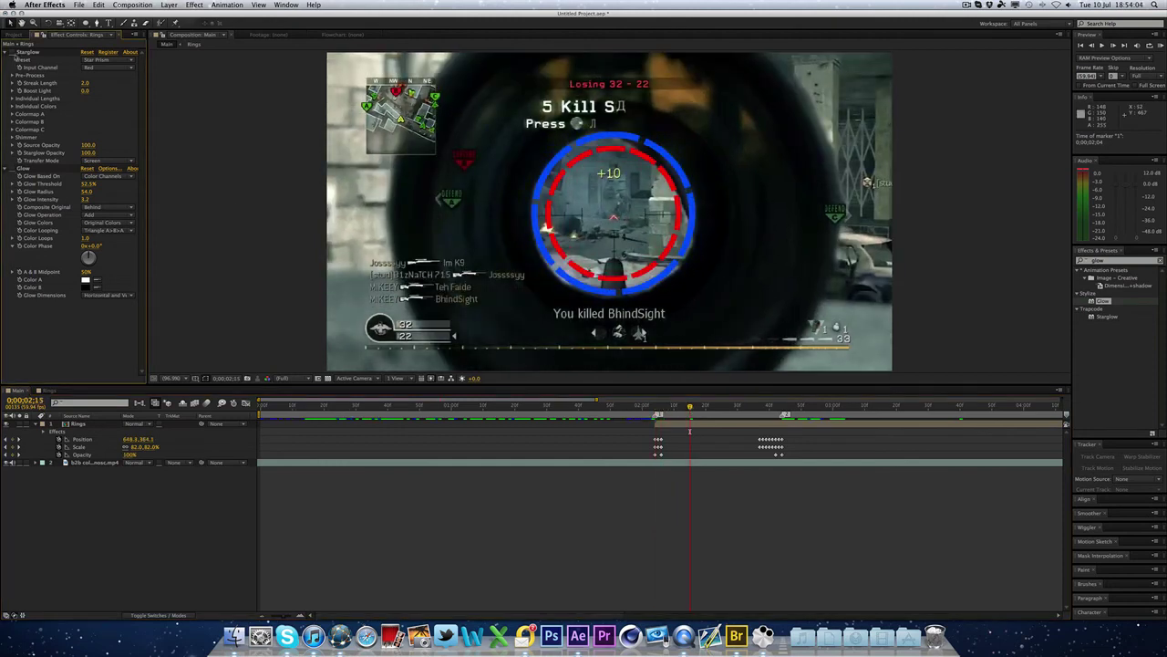
click(12, 53)
click(46, 391)
click(88, 424)
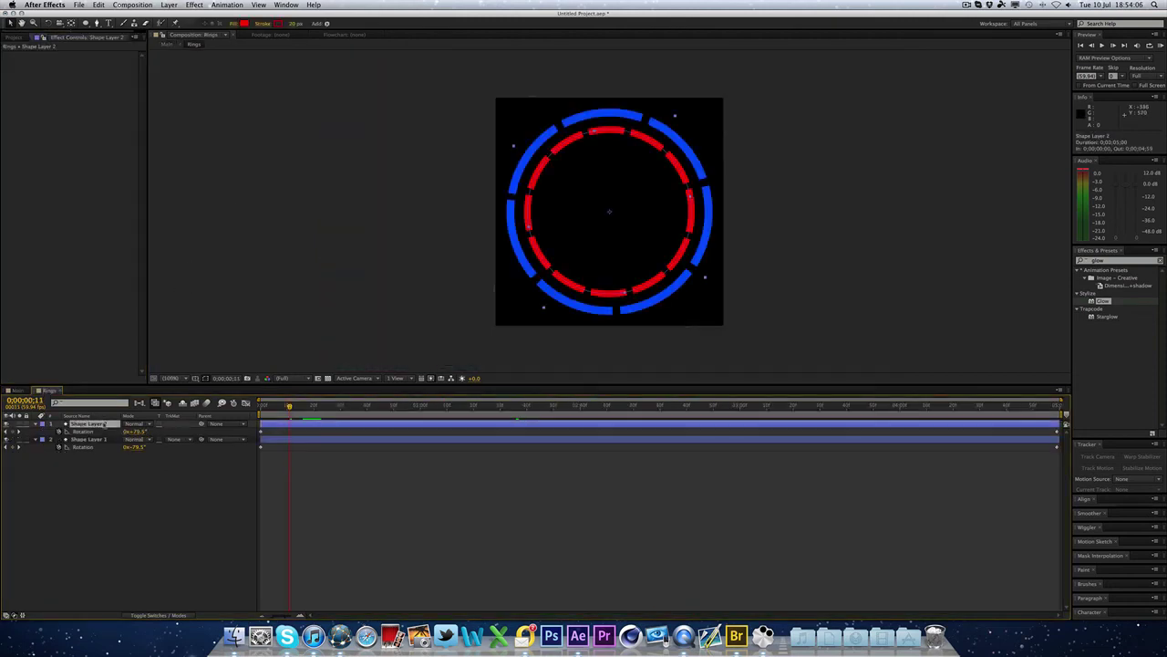
shift+click(89, 438)
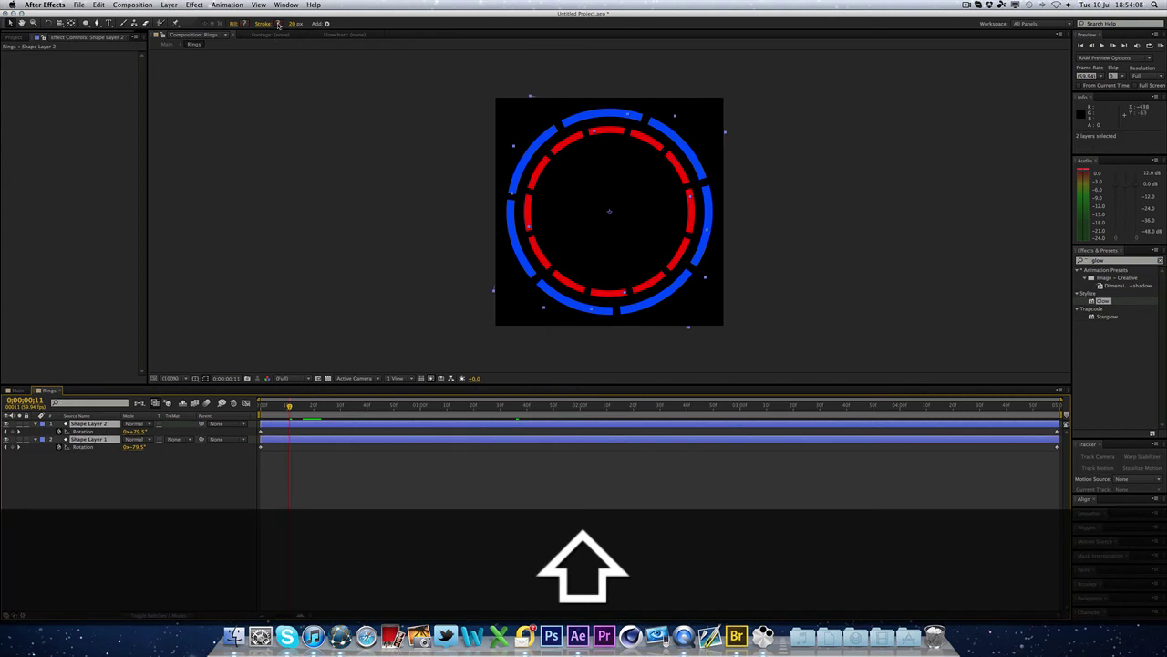
click(278, 25)
drag(526, 308, 471, 257)
click(675, 261)
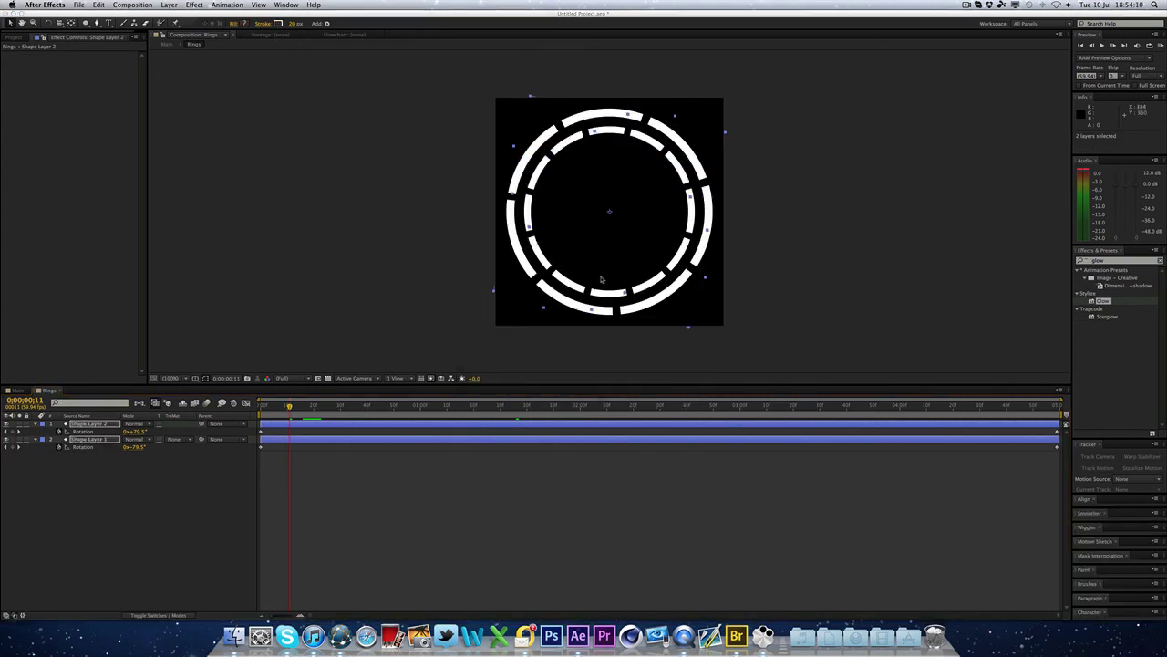
click(17, 390)
click(283, 282)
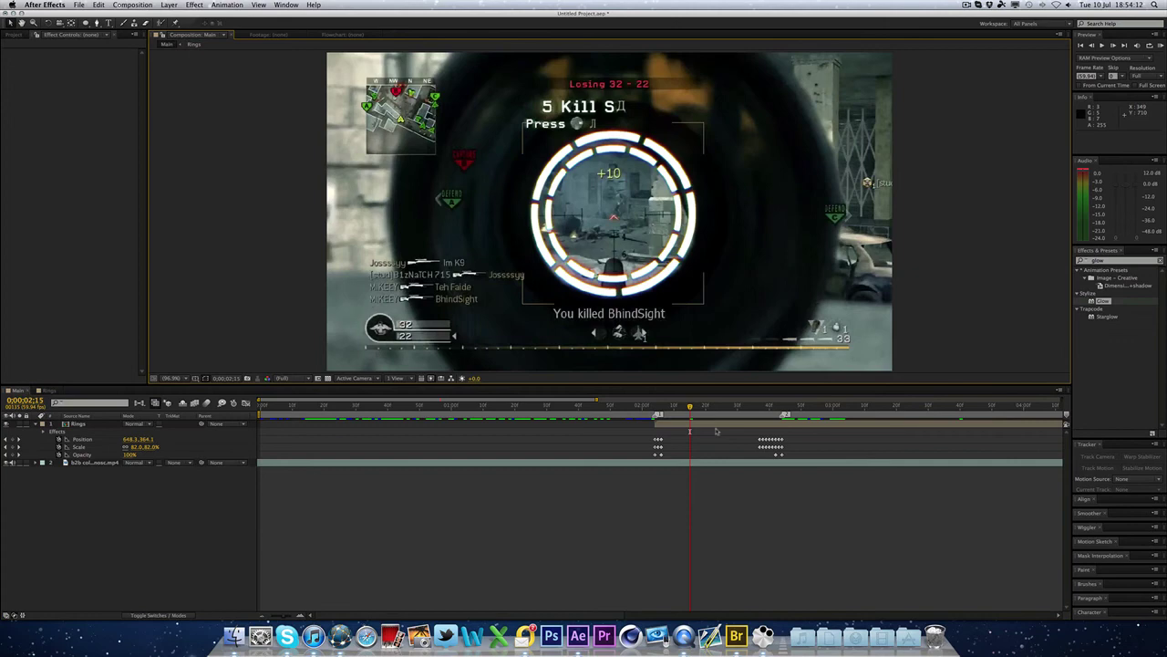
Step through the scope-in frames in the Main composition to examine the glowing rings.
drag(690, 407, 658, 407)
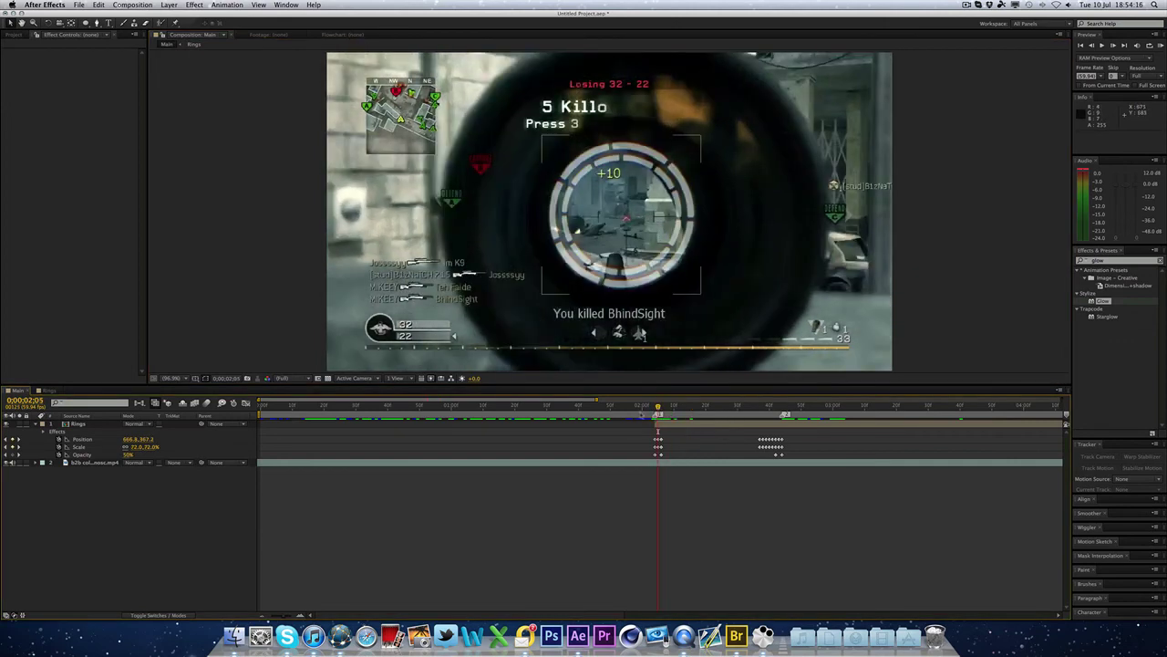
key(Page_Down)
key(Page_Down)
key(Page_Down)
key(Page_Down)
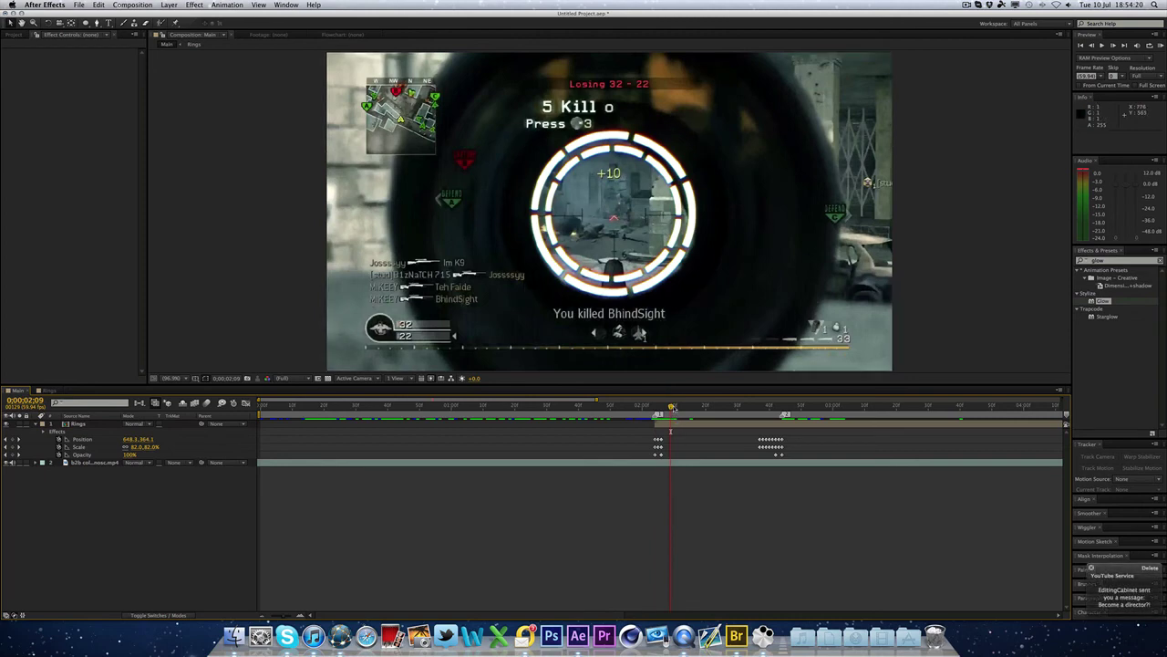
key(shift+Page_Down)
drag(706, 411, 674, 408)
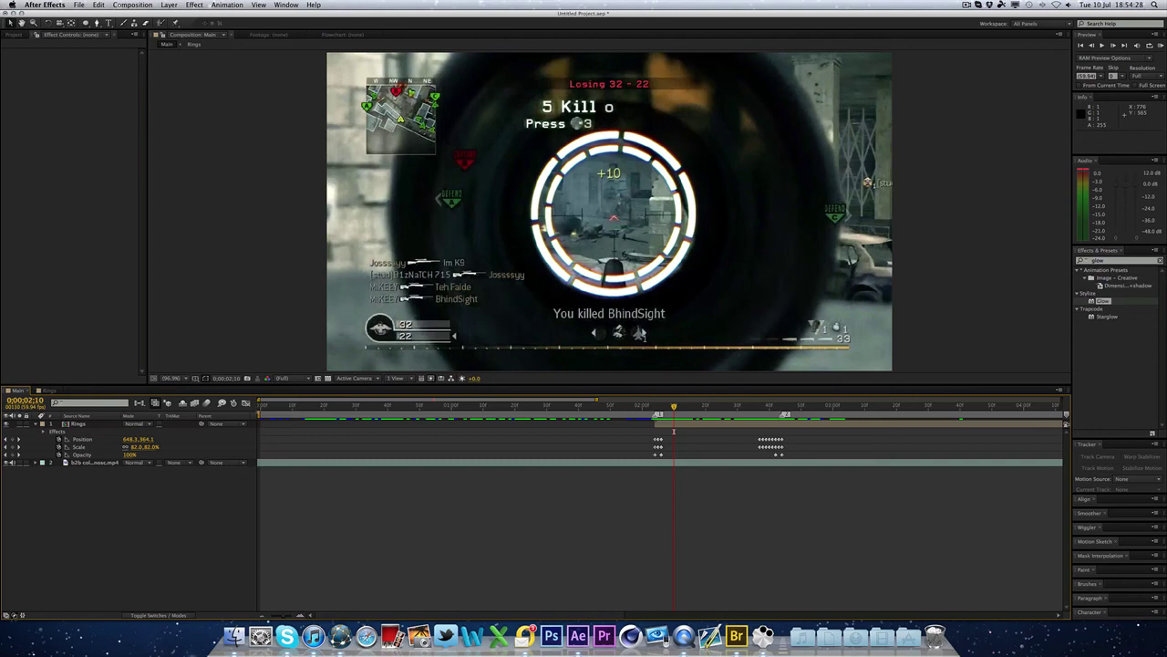
Set the Main composition's work area to start at 0;00;01;29, shortly before the scope-in, and RAM preview the clip.
drag(261, 415, 544, 415)
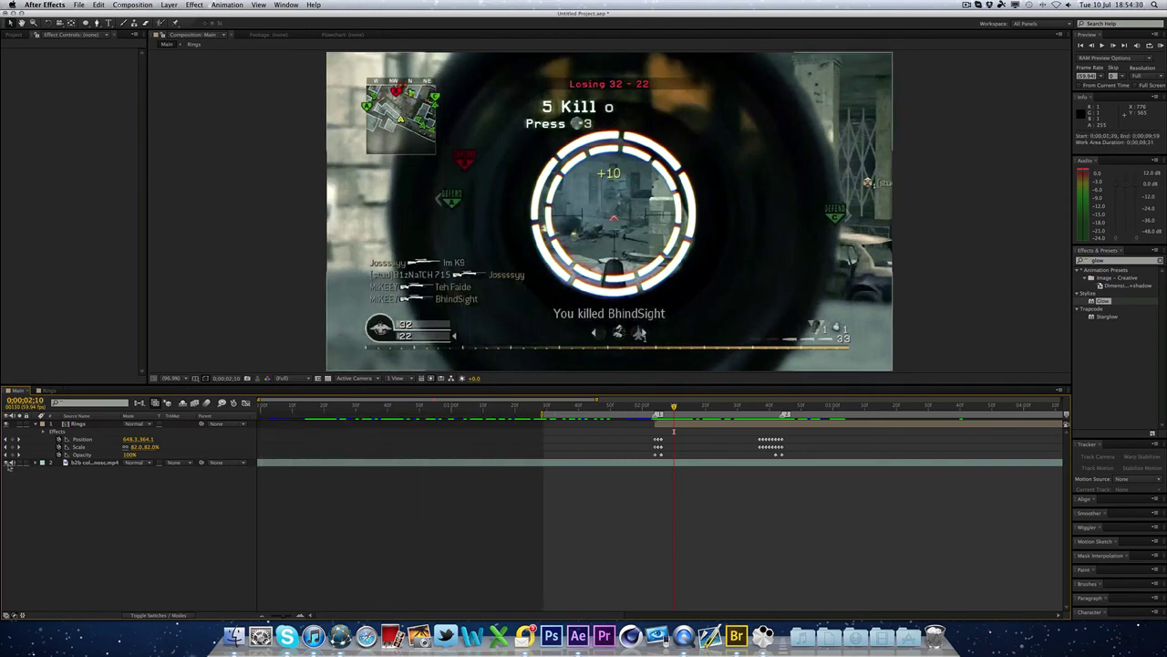
click(1159, 48)
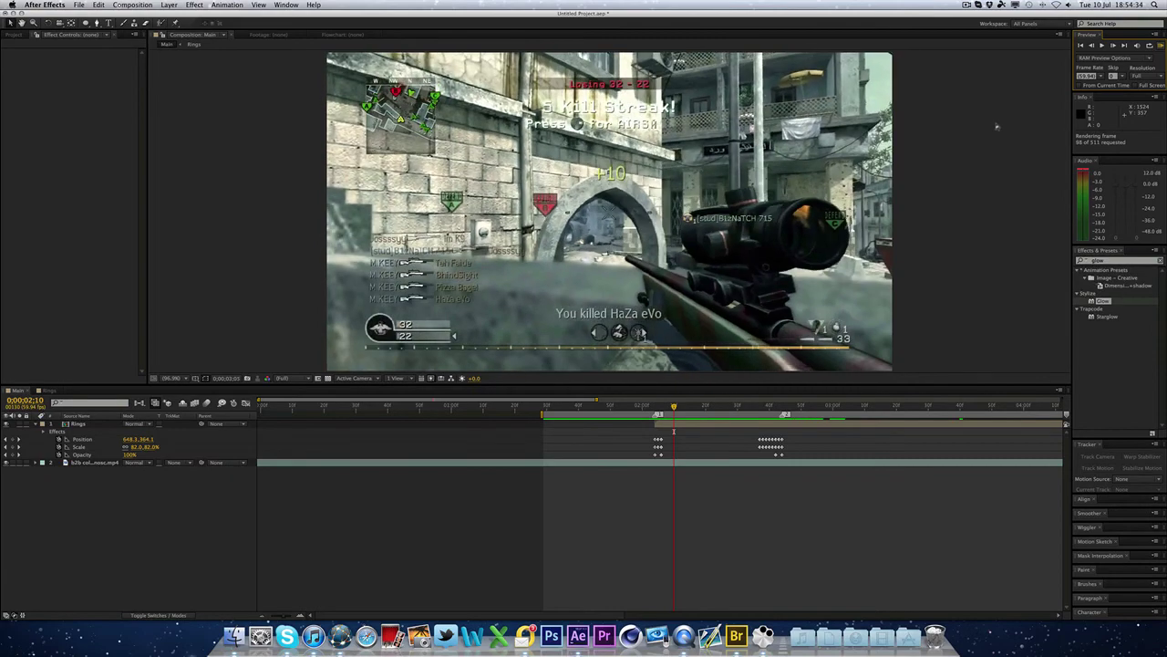
key(space)
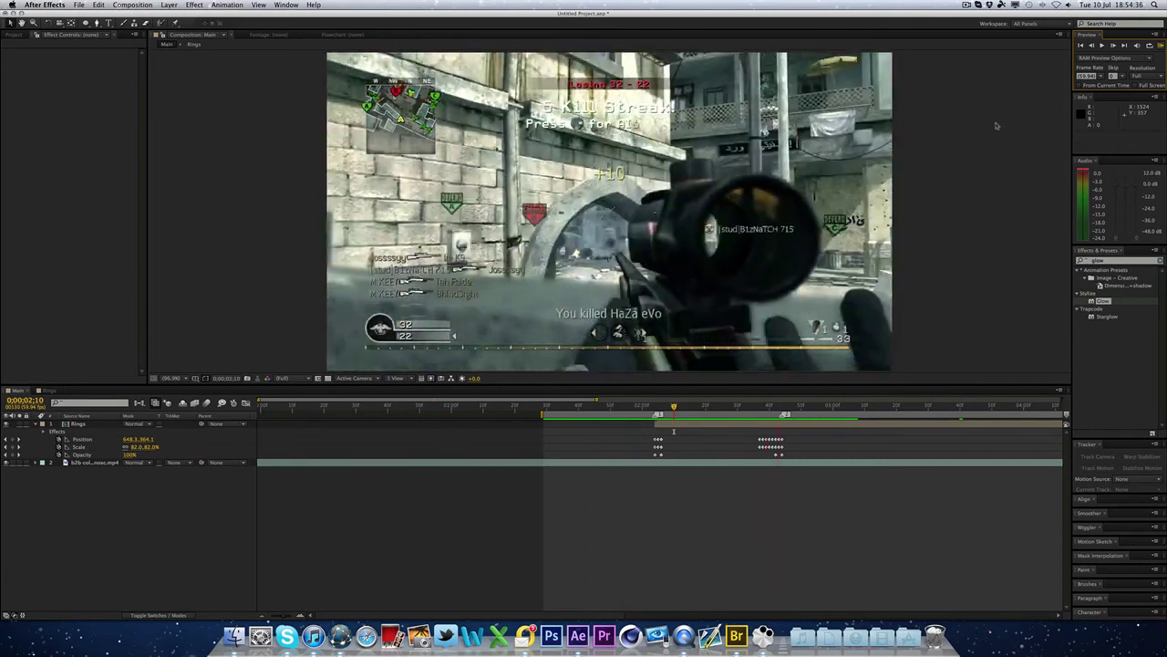
In the Rings composition, set the final rotation keyframes to 4 revolutions for Shape Layer 2 and -4 revolutions for Shape Layer 1.
click(50, 390)
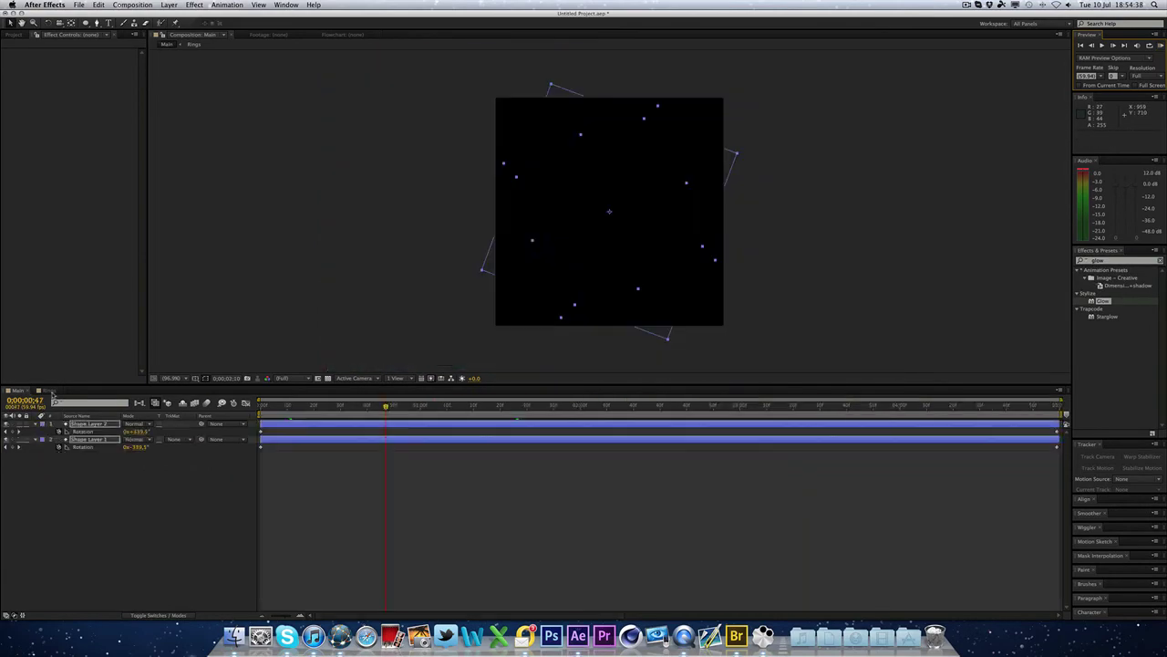
drag(1031, 406, 1058, 405)
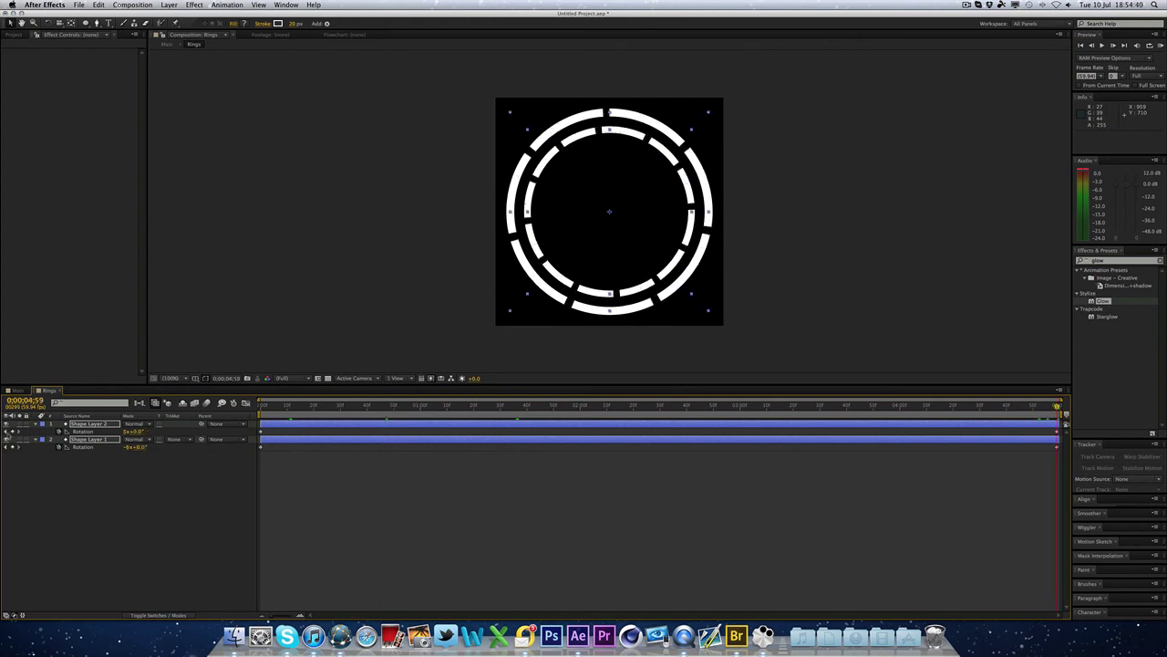
click(128, 432)
text(4)
click(125, 448)
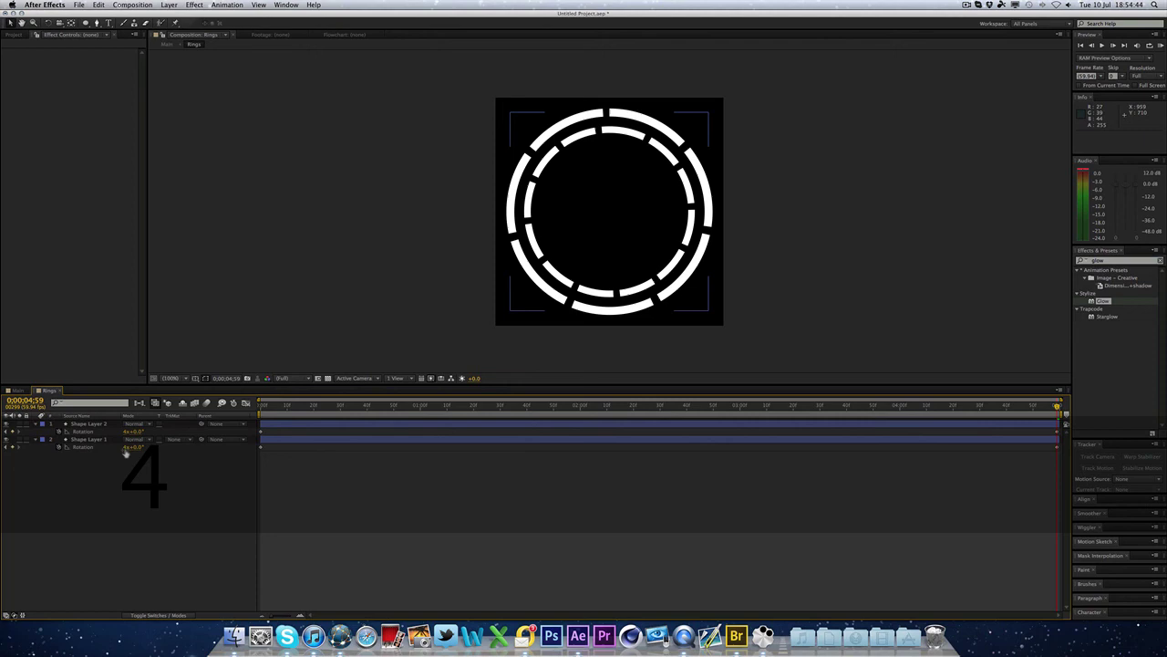
click(126, 448)
text(-4)
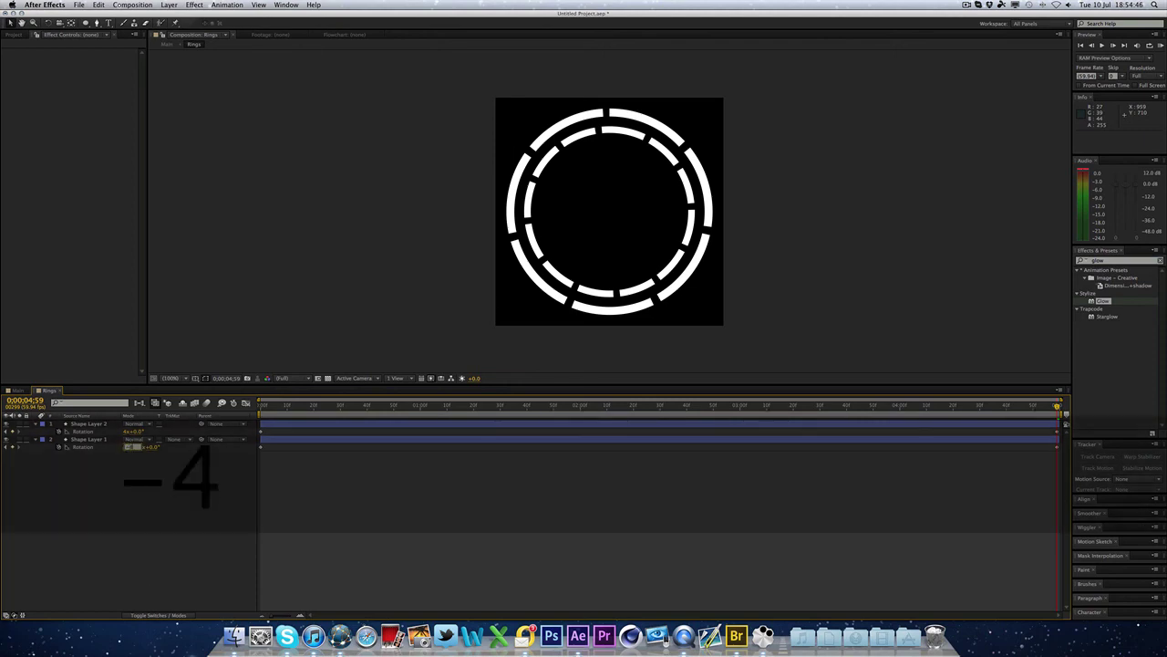
key(Return)
RAM preview the Main composition and scrub through the scoped-in frames to check the rings' new rotation speed.
click(16, 390)
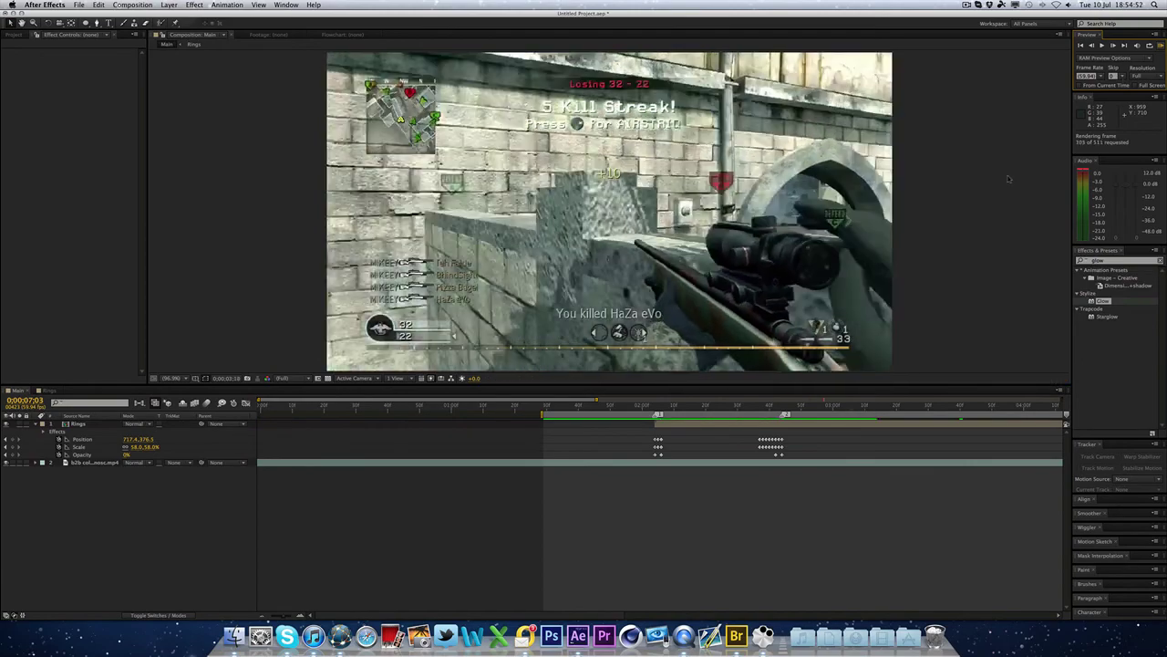
key(space)
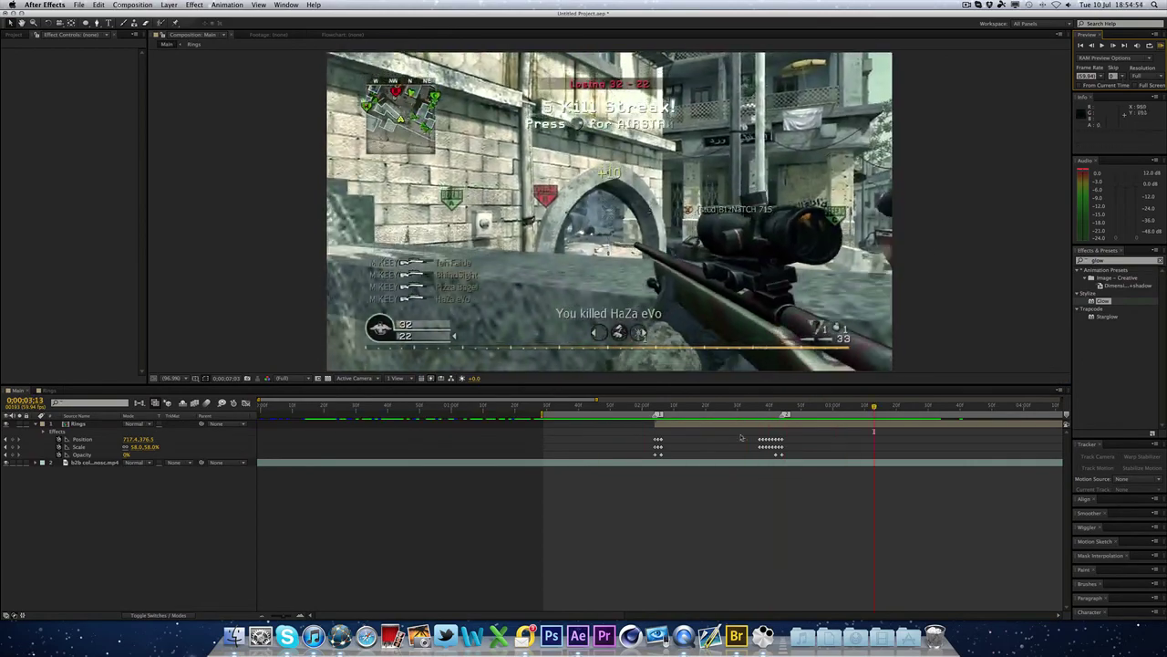
drag(667, 407, 691, 408)
click(709, 406)
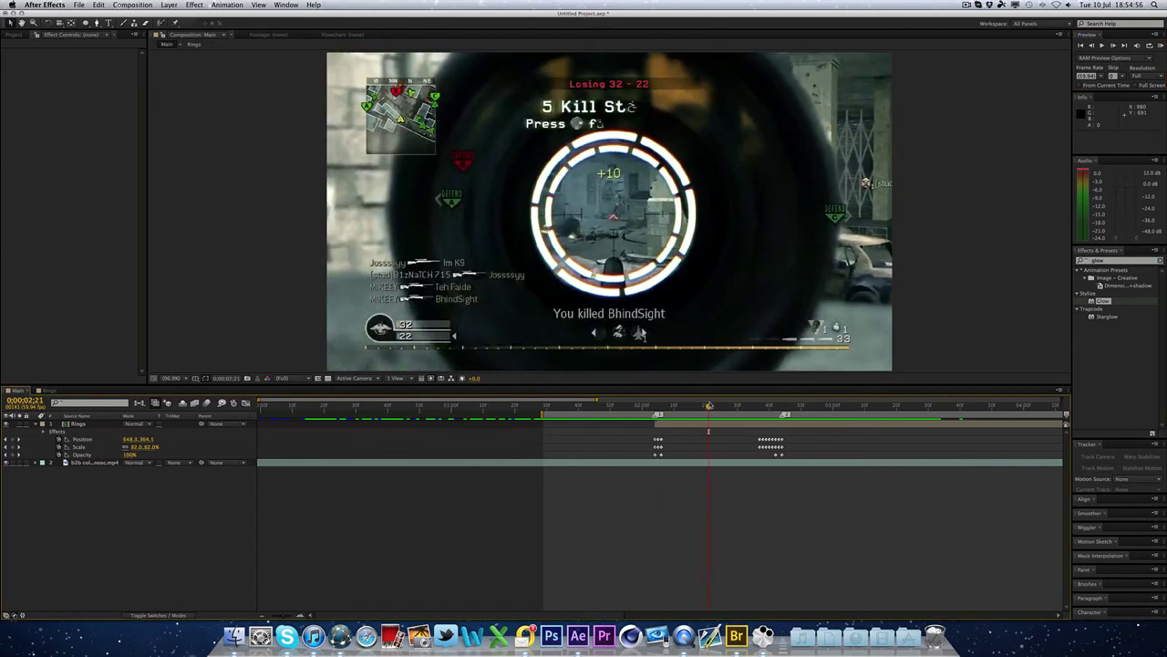
Enable motion blur for the Rings layer in Main, RAM preview the result, and check the blurred rings while scoped in.
click(173, 616)
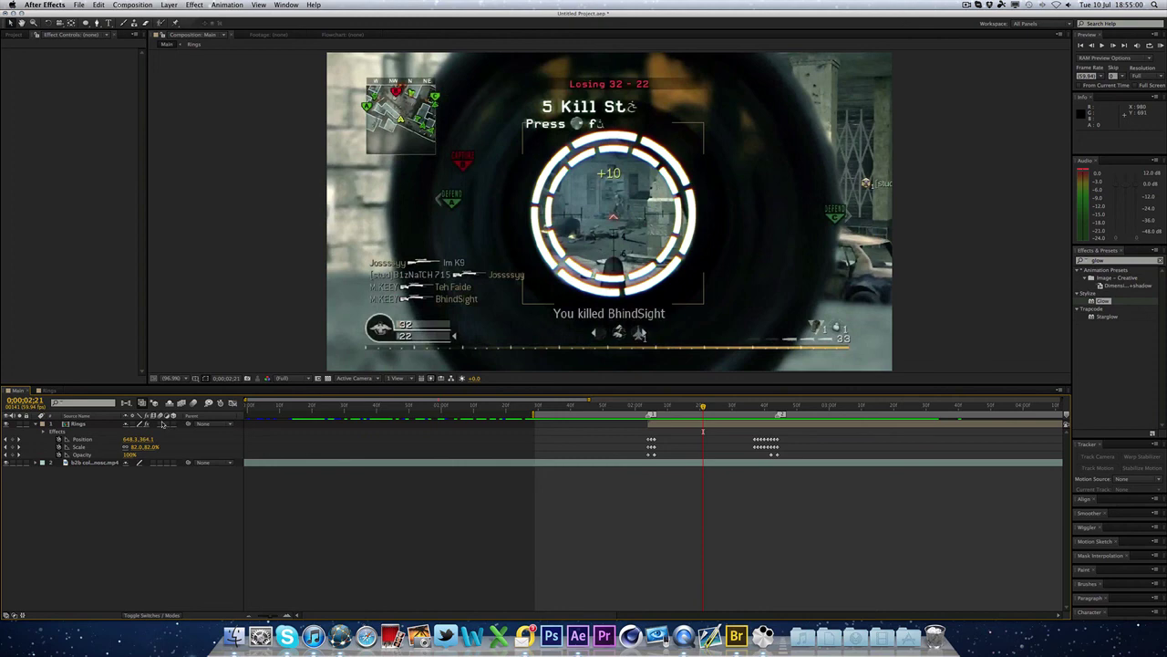
click(158, 426)
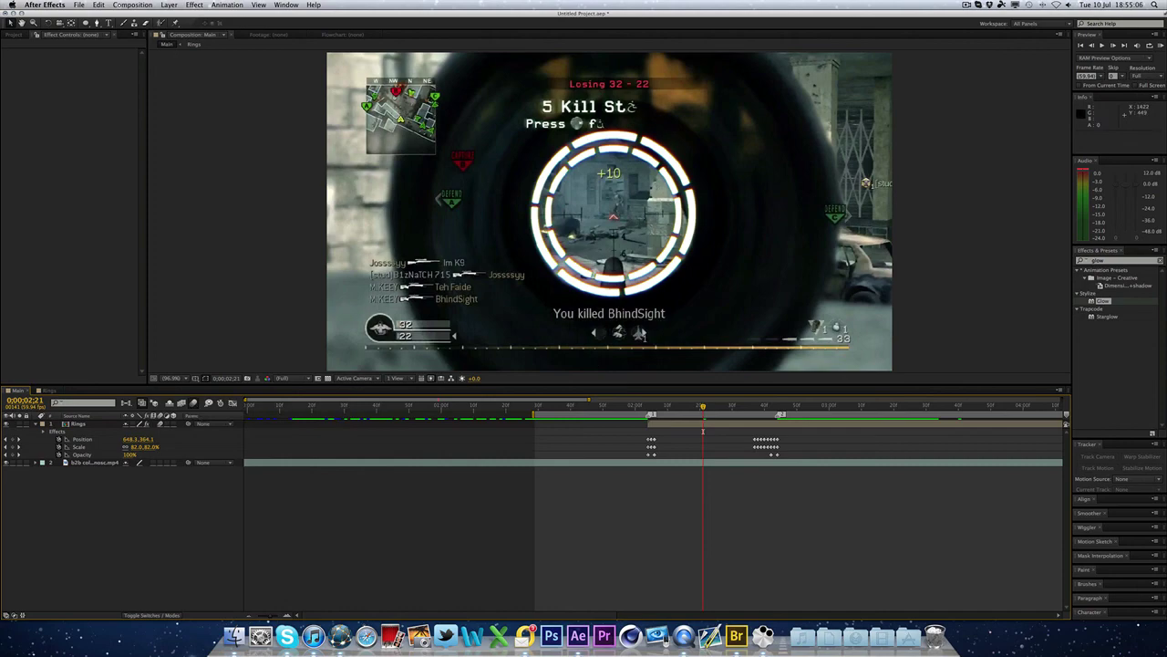
click(1160, 45)
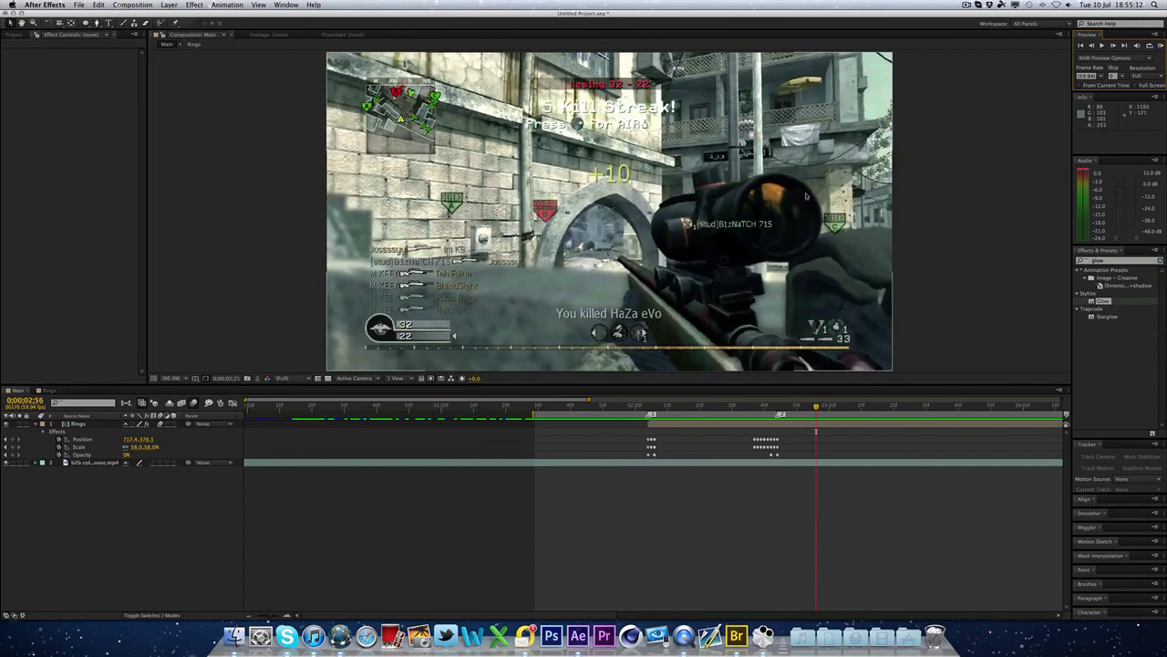
click(687, 407)
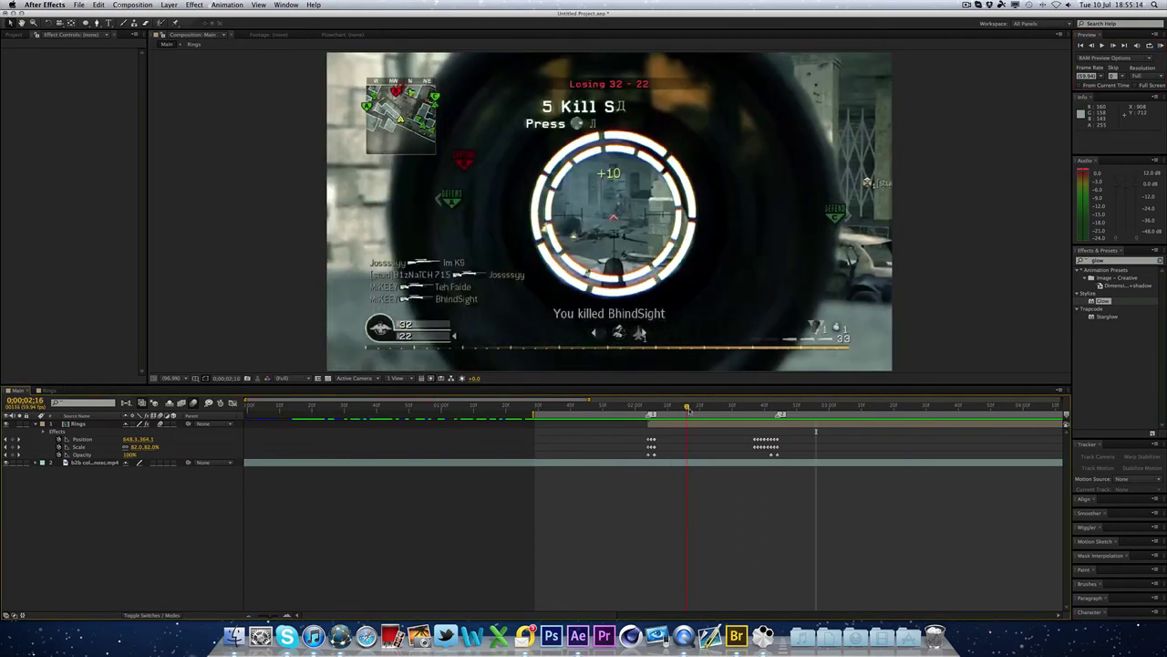
drag(689, 410, 709, 410)
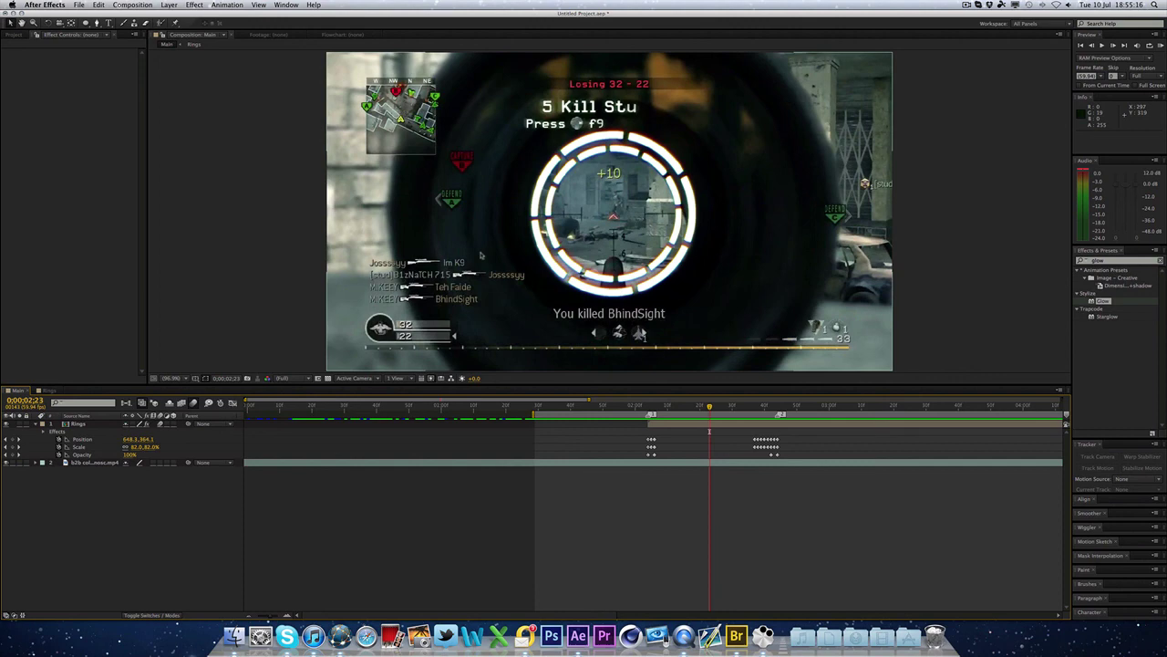
click(988, 284)
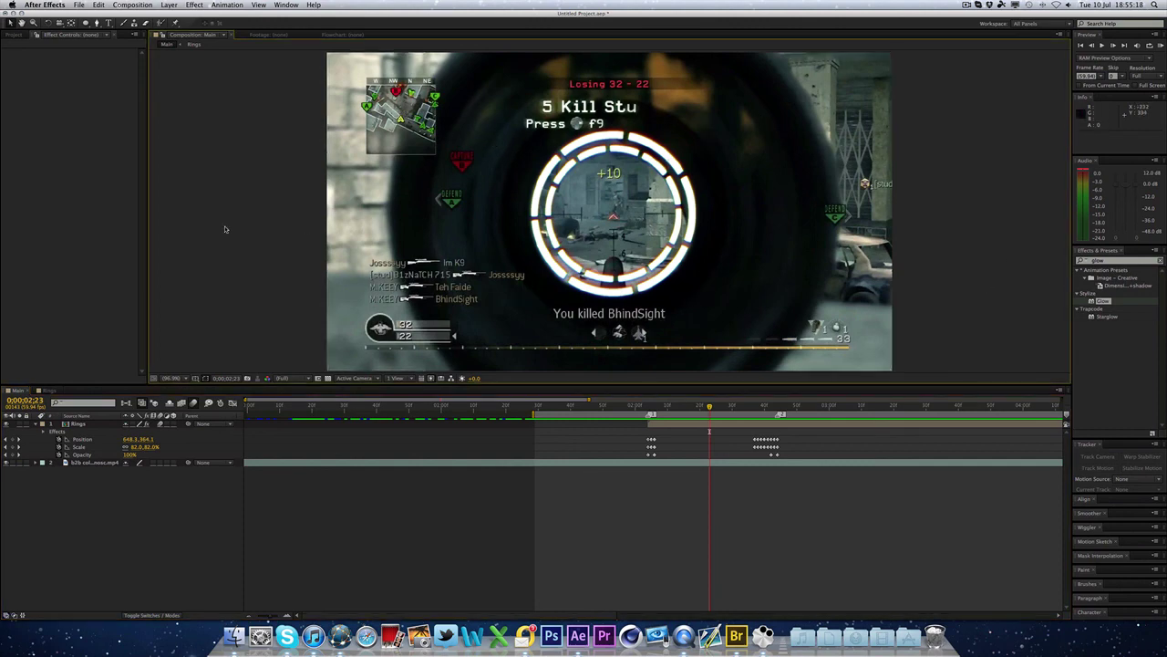